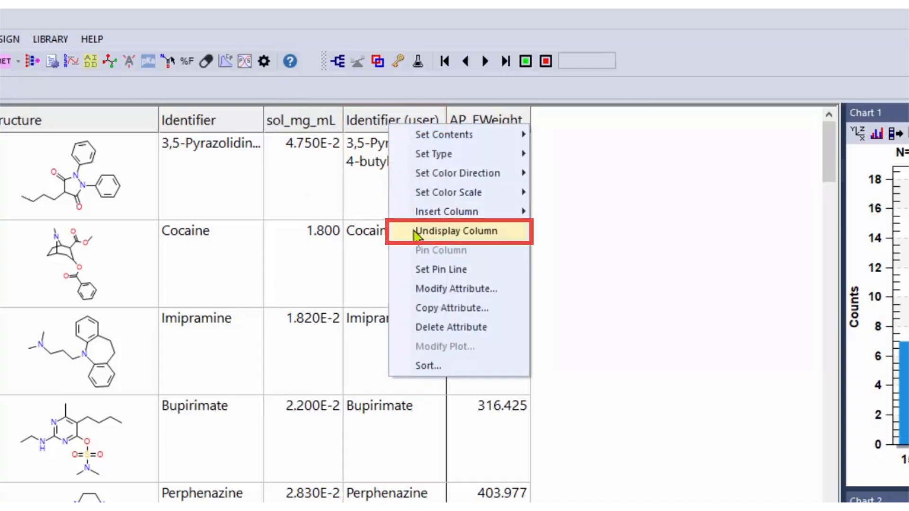
# Undisplay the Identifier (user) column in the compound spreadsheet
pyautogui.click(410, 232)
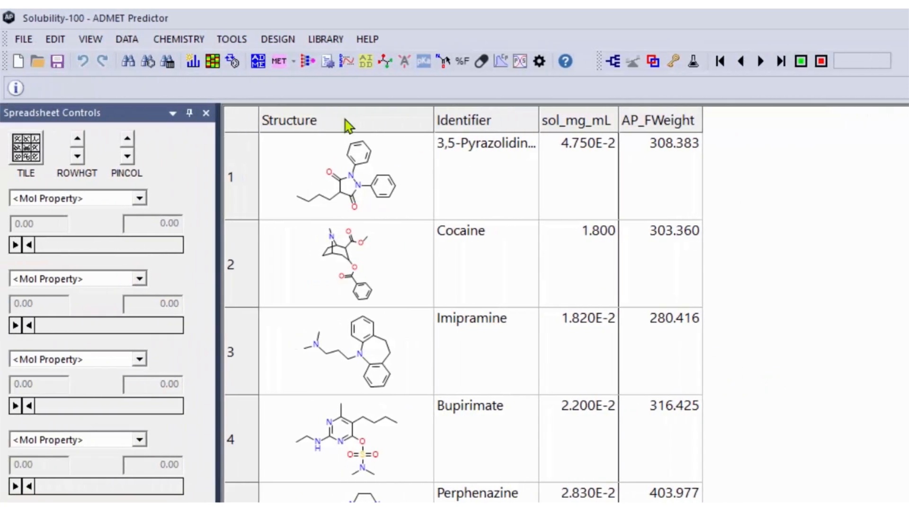
pyautogui.click(192, 39)
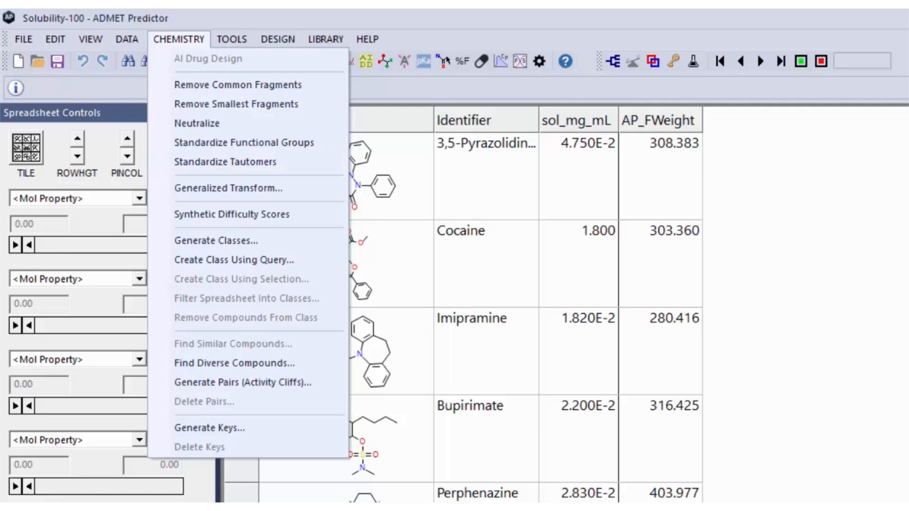
pyautogui.press('Escape')
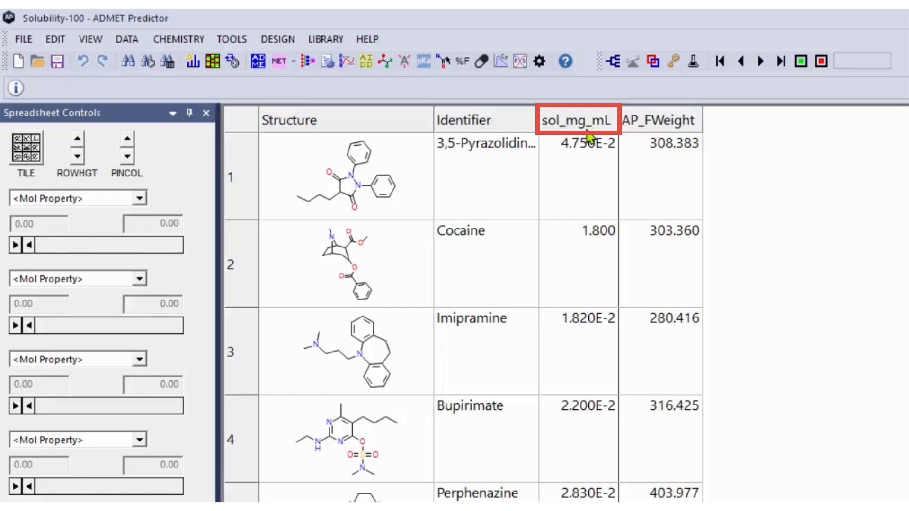
# Calculate the ADMET descriptors and properties for the compounds at pH 7.4 with the default settings
pyautogui.click(257, 70)
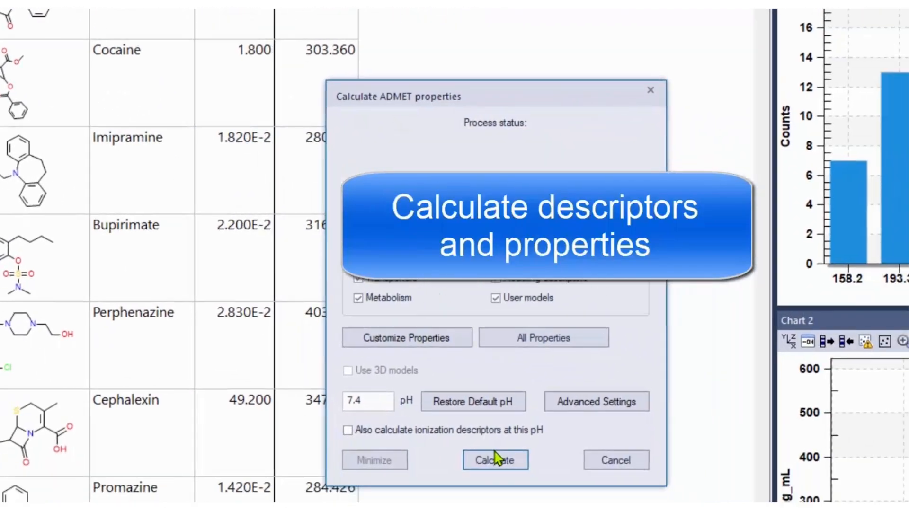
pyautogui.click(495, 459)
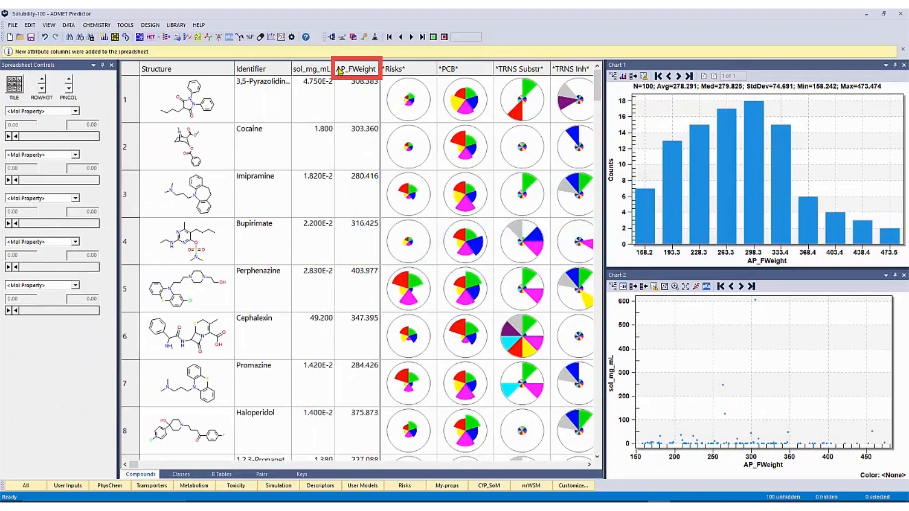
# Insert a new equation attribute column at AP_FWeight and name it sol_M
pyautogui.rightClick(340, 71)
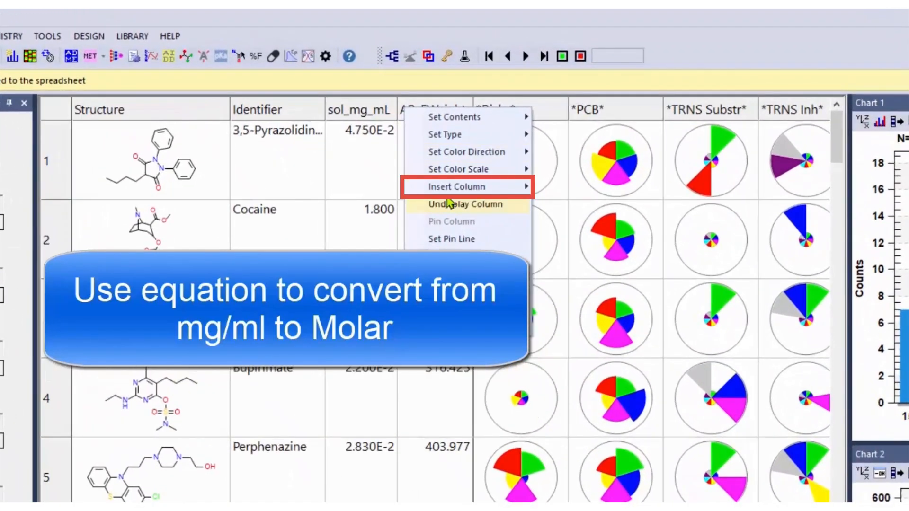
pyautogui.moveTo(369, 117)
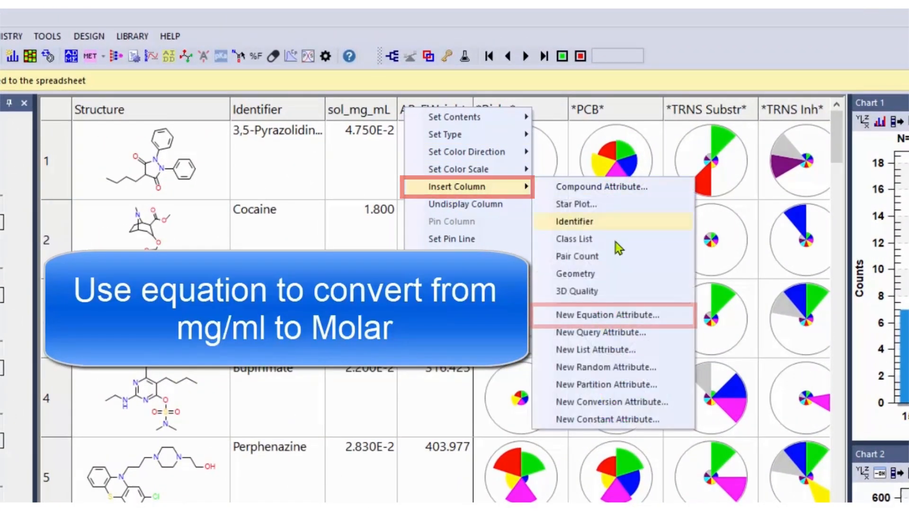
pyautogui.click(635, 316)
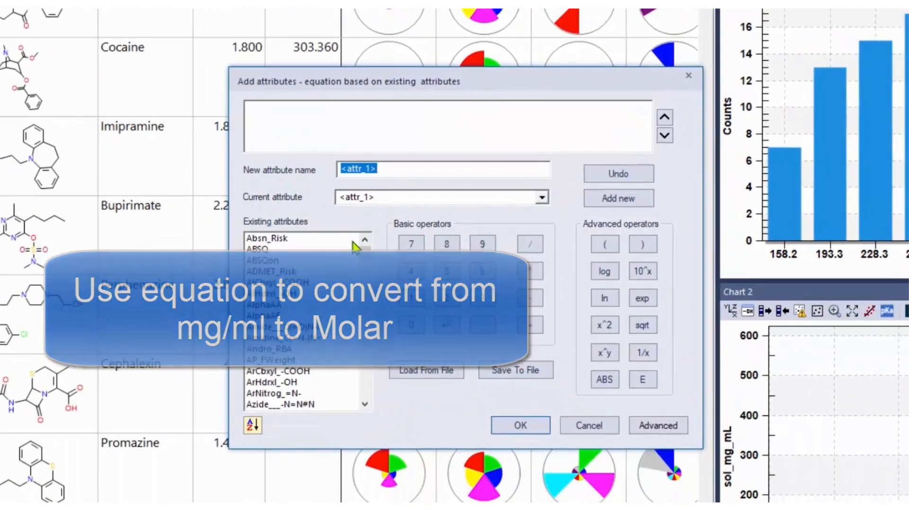
pyautogui.write('sol_M')
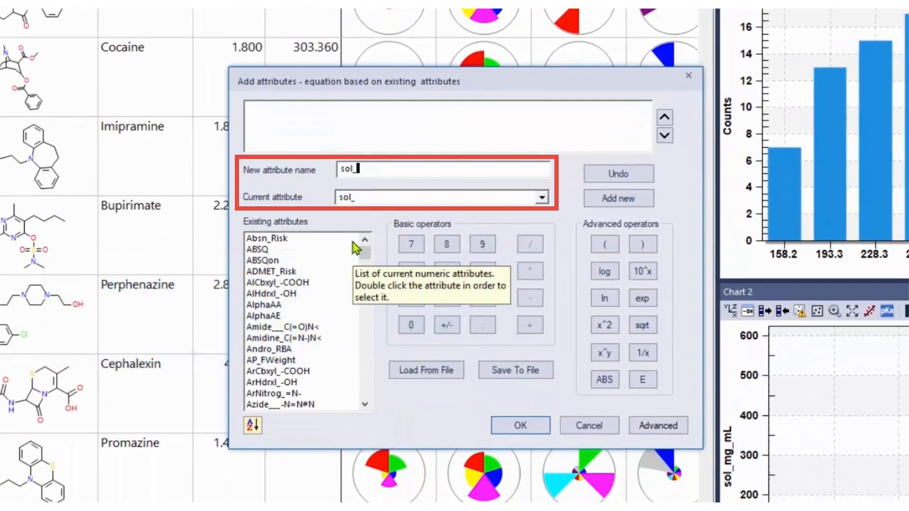
# Find the existing attribute sol_mg_mL and add it as the first term of the sol_M equation
pyautogui.click(275, 362)
pyautogui.press('s')
pyautogui.scroll(-5, 277, 369)
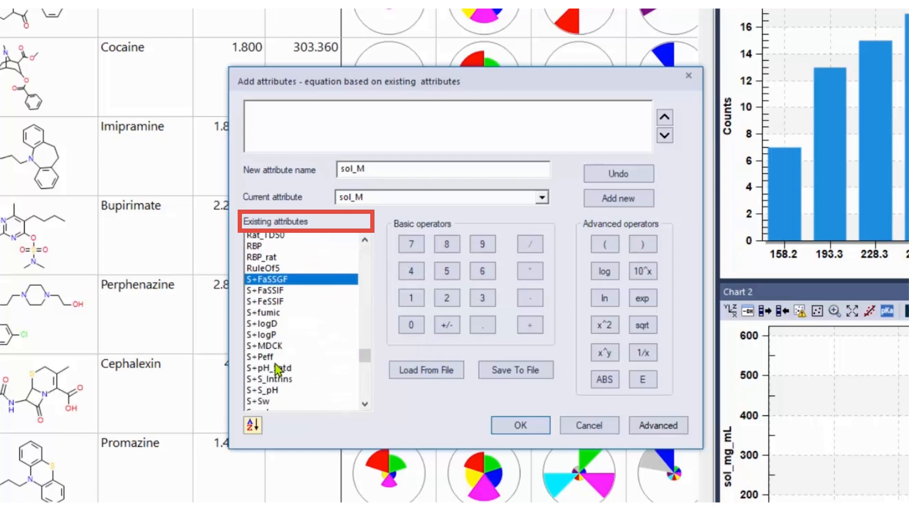
pyautogui.scroll(-10, 277, 368)
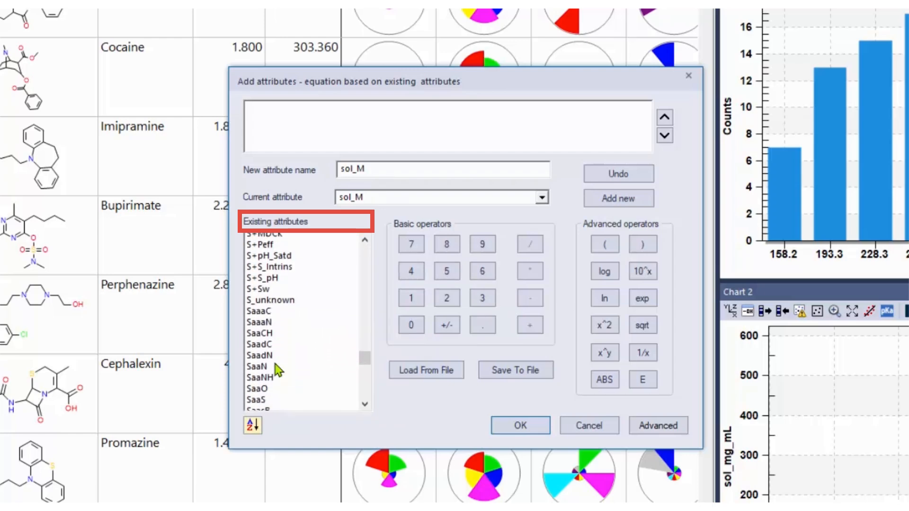
pyautogui.scroll(-6, 277, 368)
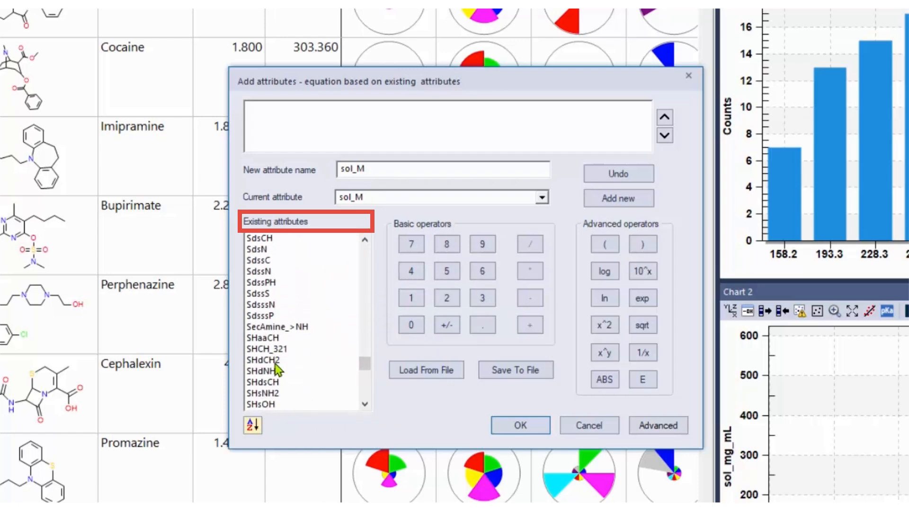
pyautogui.scroll(-3, 280, 368)
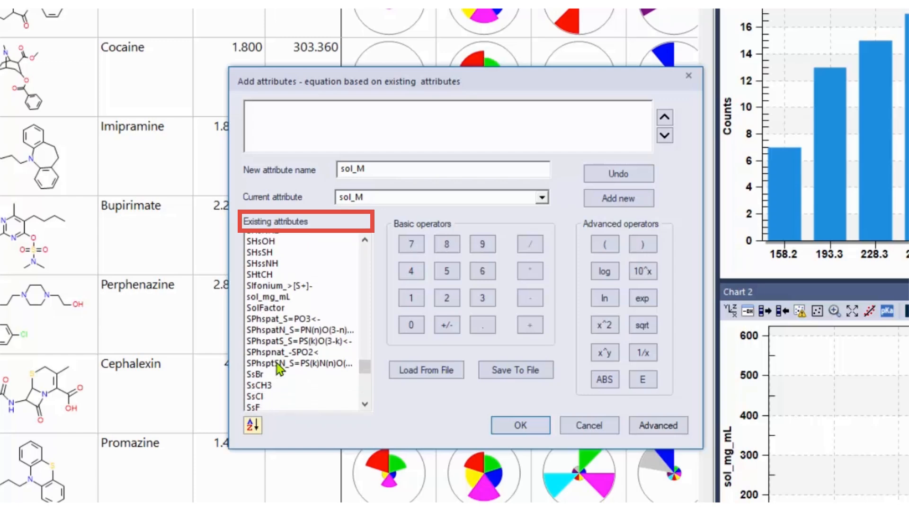
pyautogui.scroll(4, 280, 367)
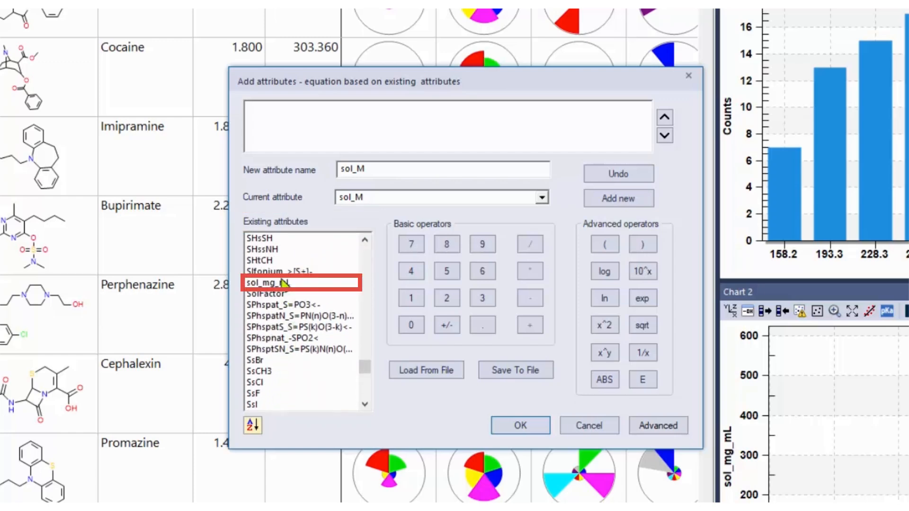
pyautogui.doubleClick(284, 282)
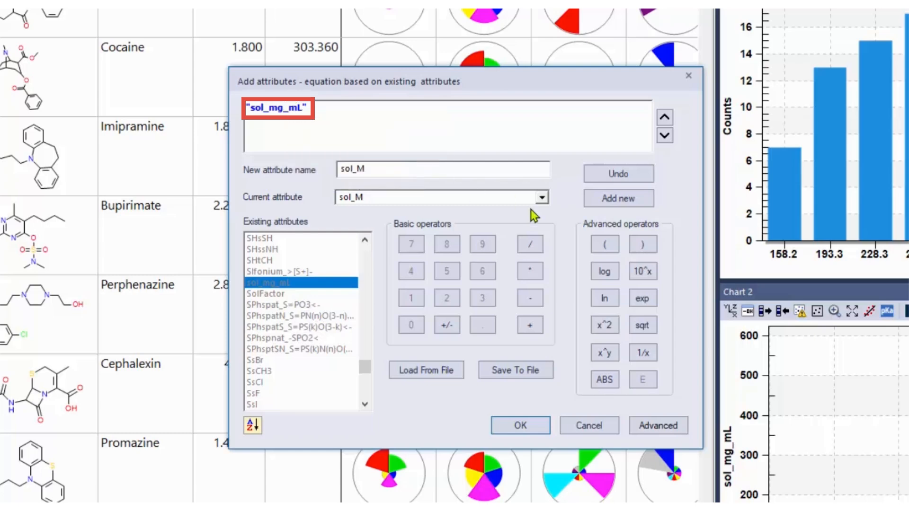
# Complete the sol_M equation by dividing by the MWt attribute, and create the column
pyautogui.click(530, 245)
pyautogui.click(315, 331)
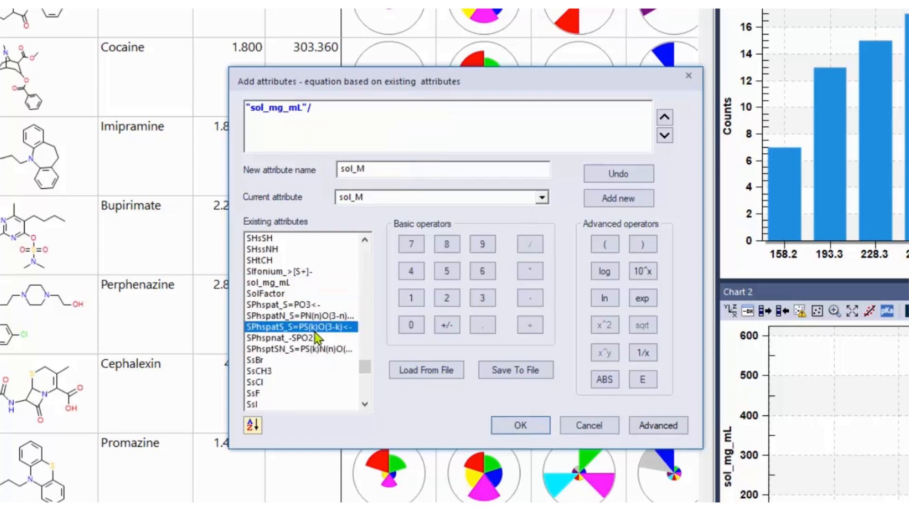
pyautogui.press('m')
pyautogui.scroll(-3, 319, 335)
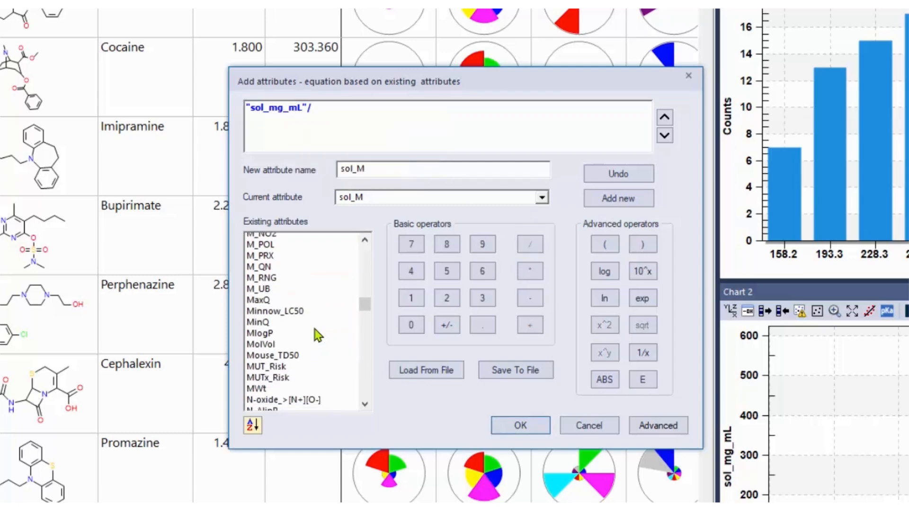
pyautogui.click(270, 373)
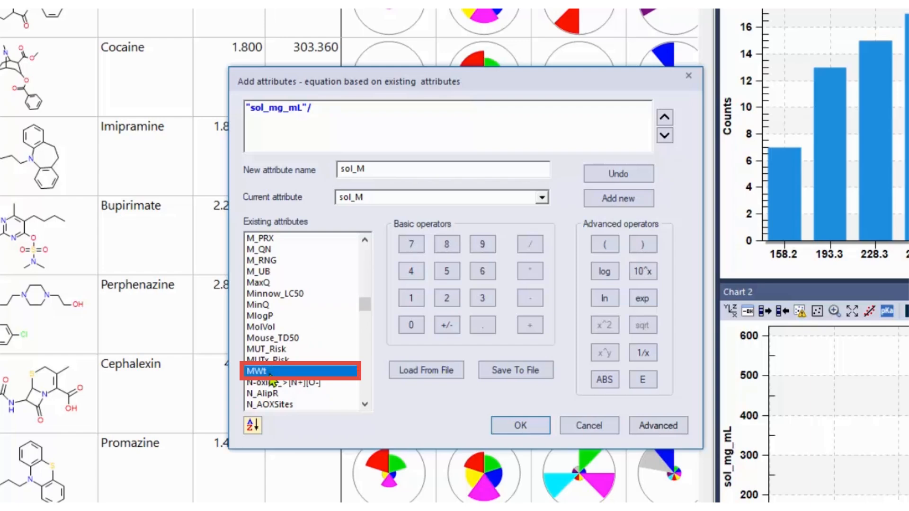
pyautogui.doubleClick(271, 373)
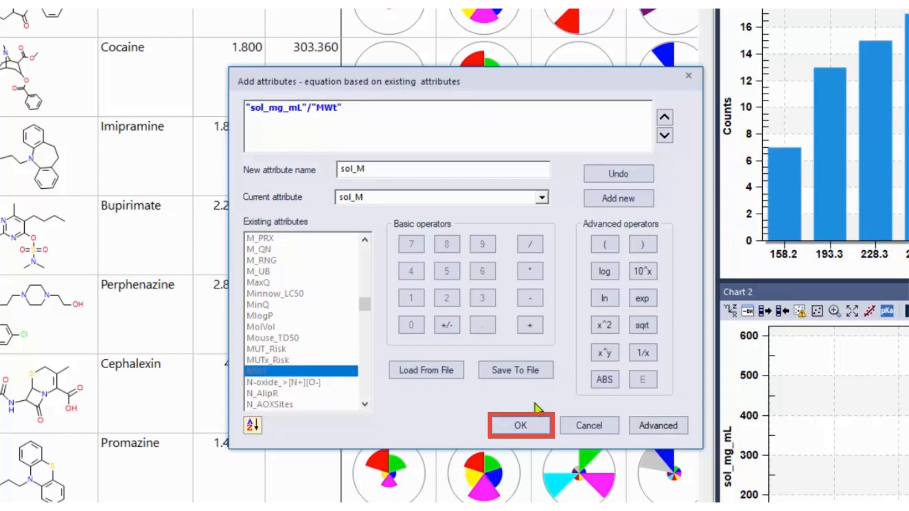
pyautogui.click(534, 431)
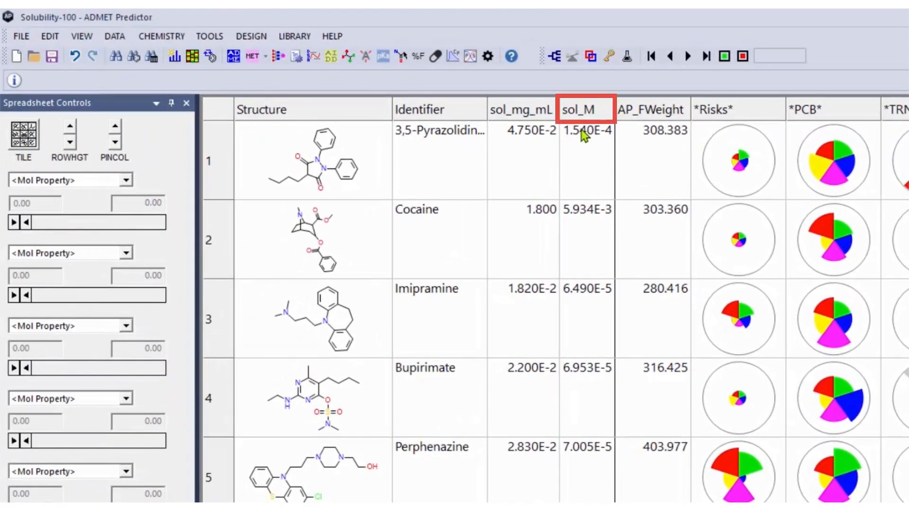
# Examine the lowest and highest sol_M values by sorting the column ascending and descending, and restore the original row order
pyautogui.click(589, 114)
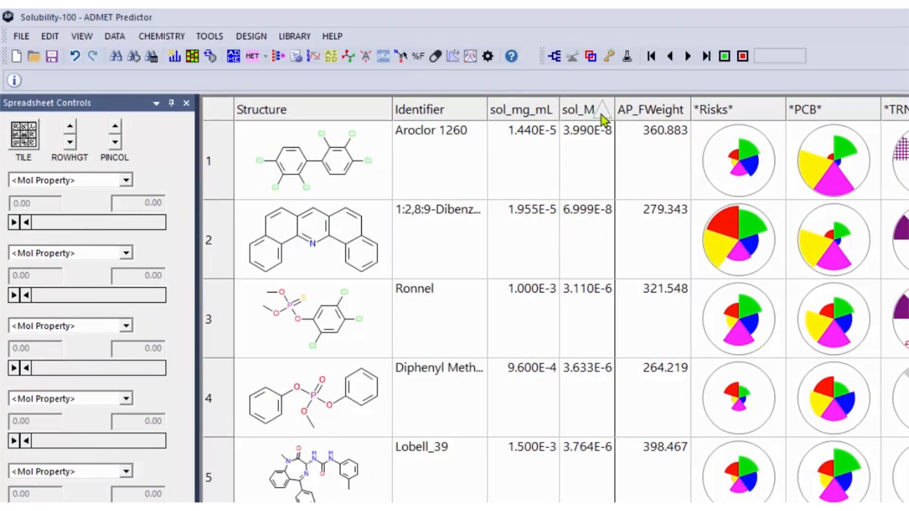
pyautogui.click(586, 121)
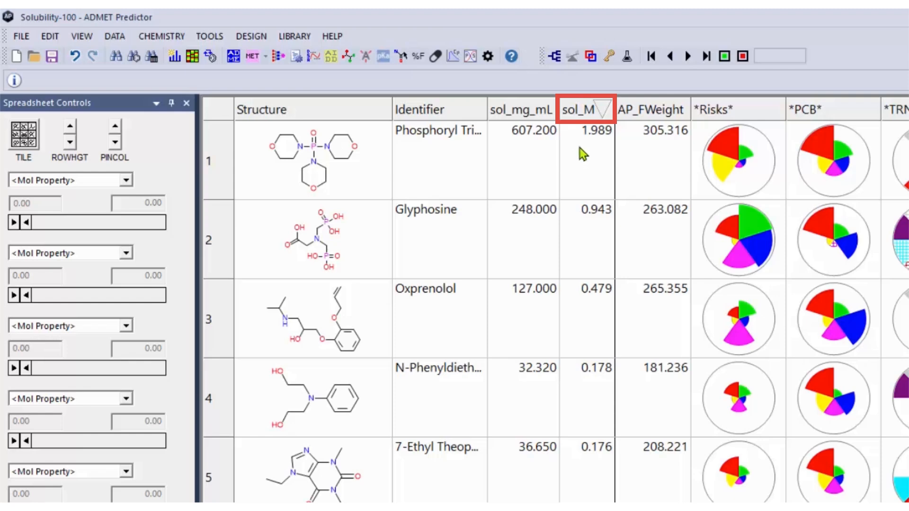
pyautogui.click(583, 114)
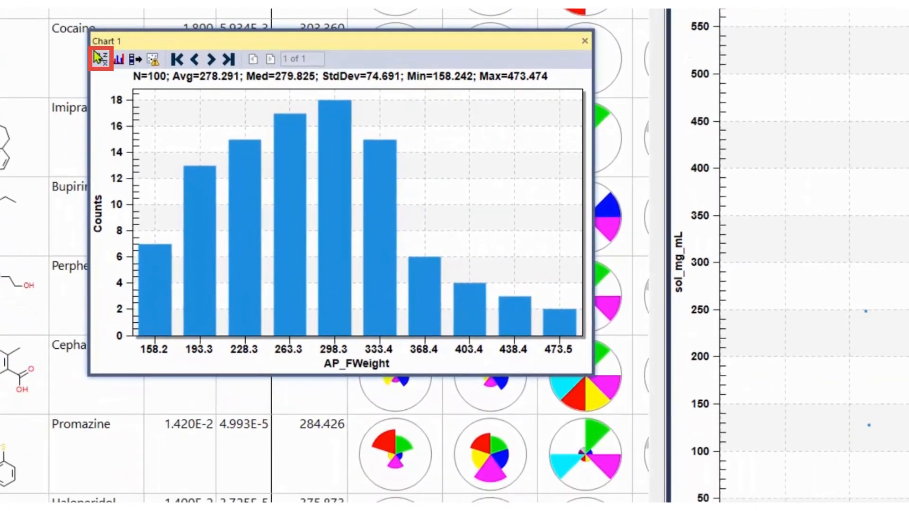
# Change the Chart 1 histogram to plot the sol_M attribute with a log X scale
pyautogui.click(99, 58)
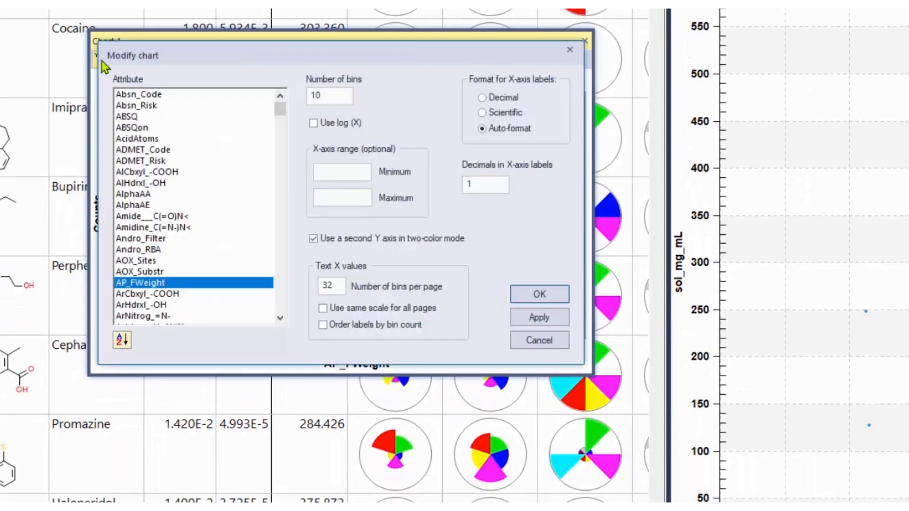
pyautogui.moveTo(144, 260); pyautogui.dragTo(152, 255)
pyautogui.press('s')
pyautogui.scroll(-12, 182, 274)
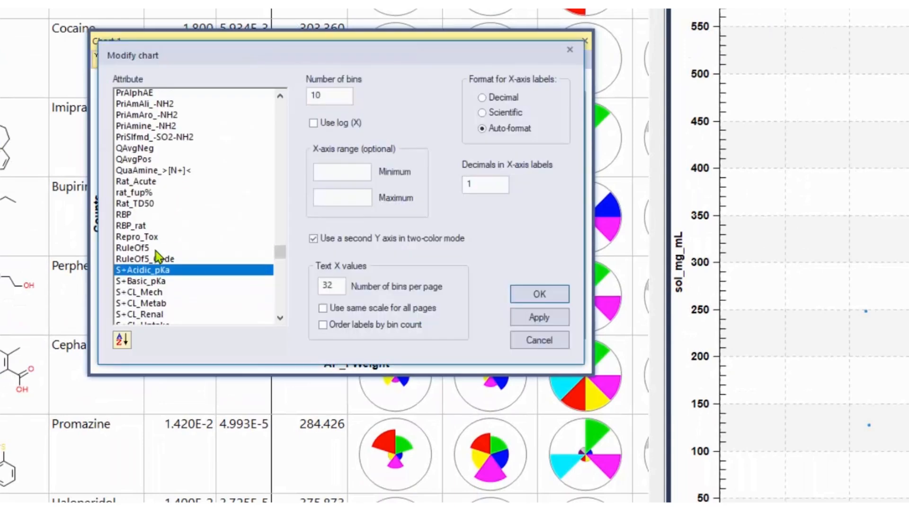
pyautogui.scroll(-15, 185, 280)
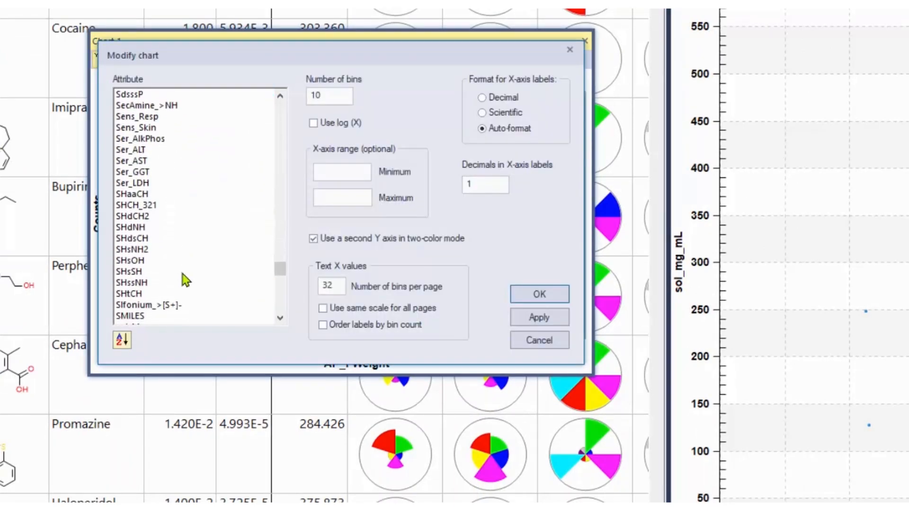
pyautogui.scroll(-1, 186, 280)
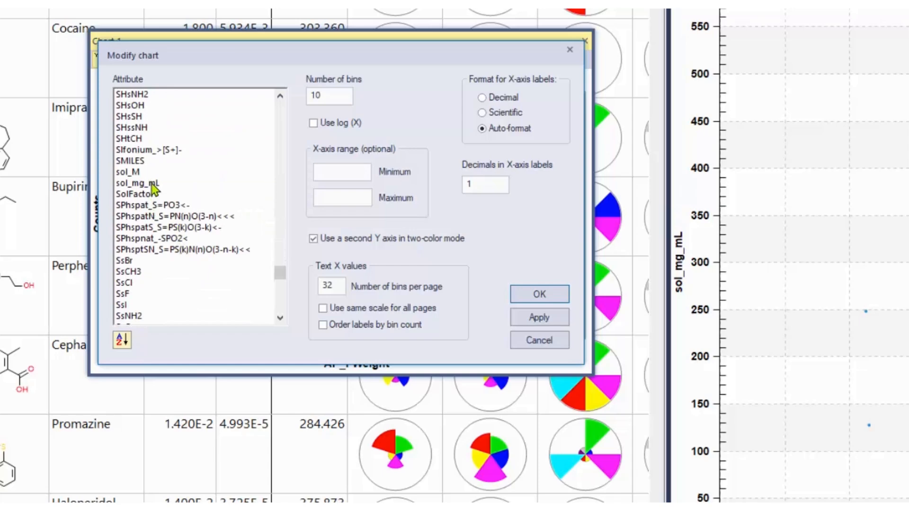
pyautogui.click(140, 173)
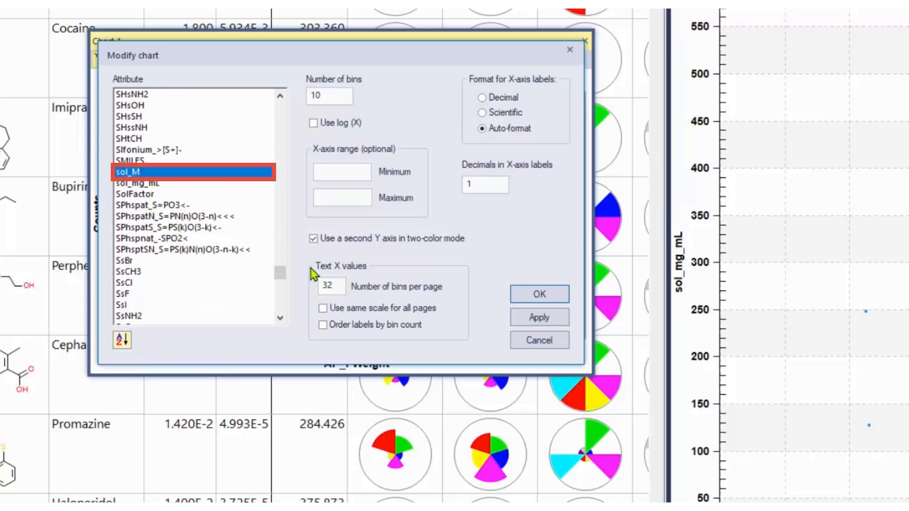
pyautogui.click(313, 123)
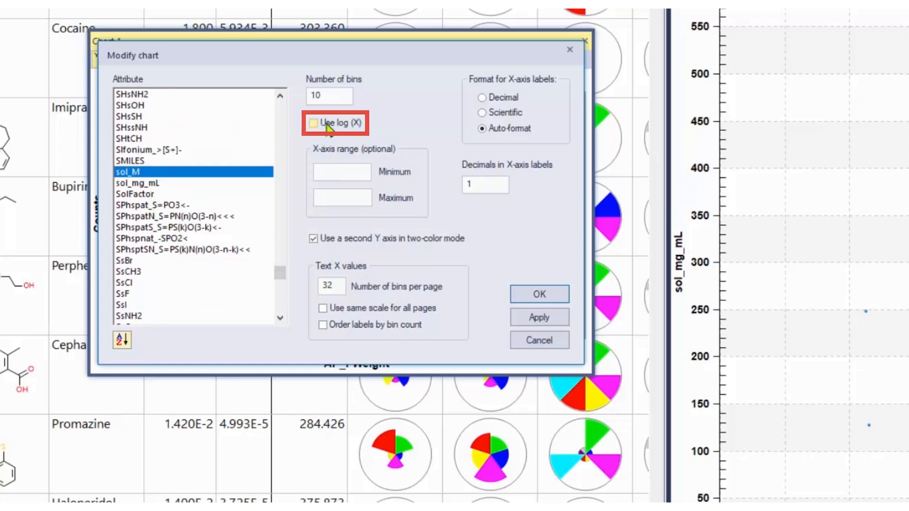
pyautogui.click(541, 296)
# Reposition and enlarge the floating Chart 1 window to view the histogram, and dock it back in its place
pyautogui.moveTo(477, 45); pyautogui.dragTo(497, 38)
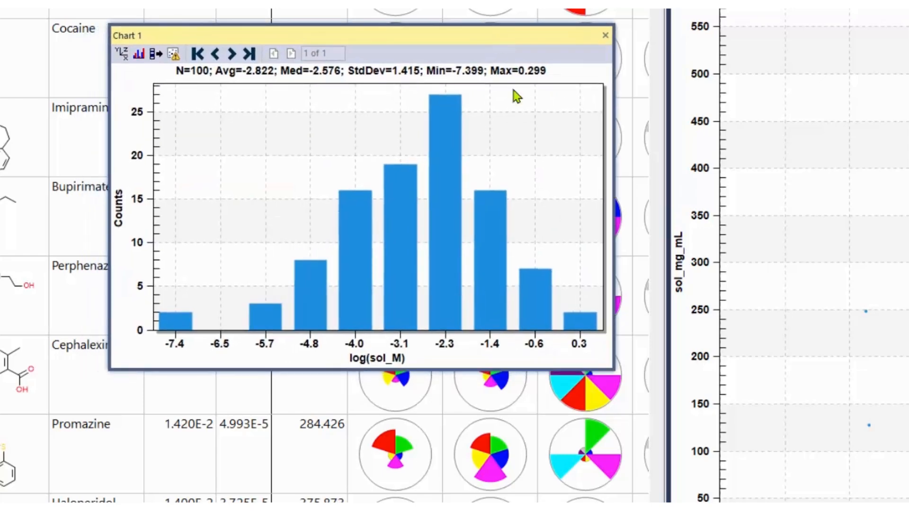
pyautogui.moveTo(607, 365); pyautogui.dragTo(795, 503)
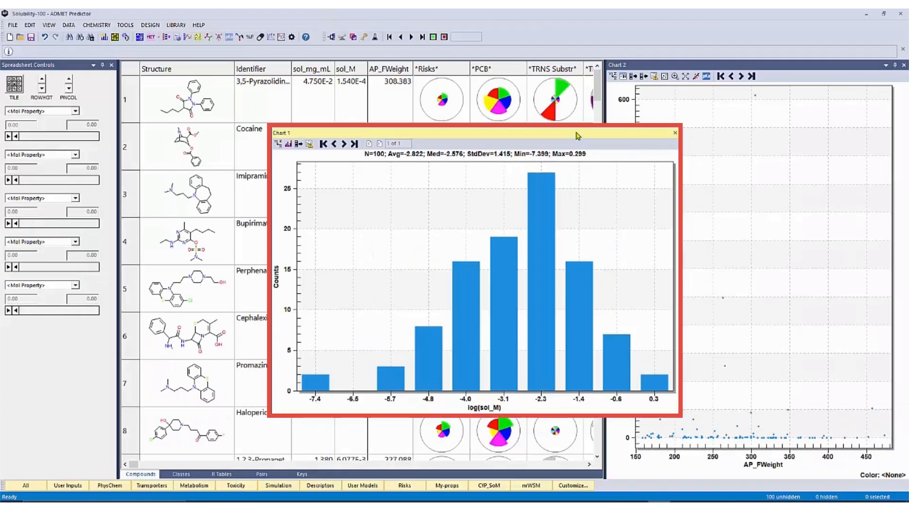
pyautogui.doubleClick(577, 134)
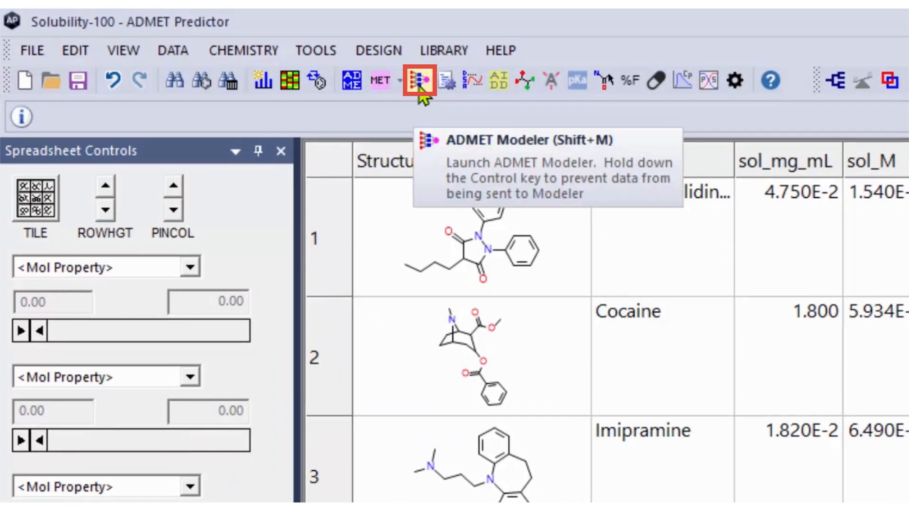
# Launch ADMET Modeler with sol_M as the dependent variable and no test set attribute
pyautogui.click(420, 91)
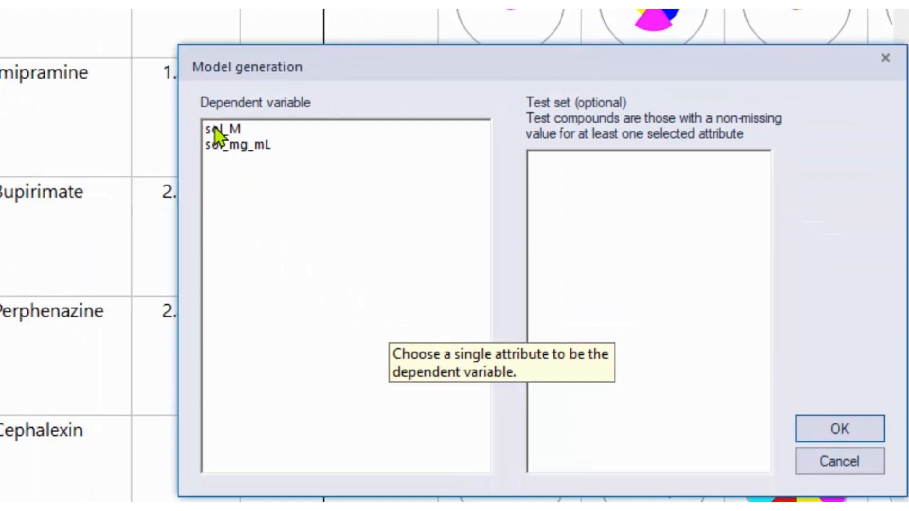
pyautogui.click(816, 486)
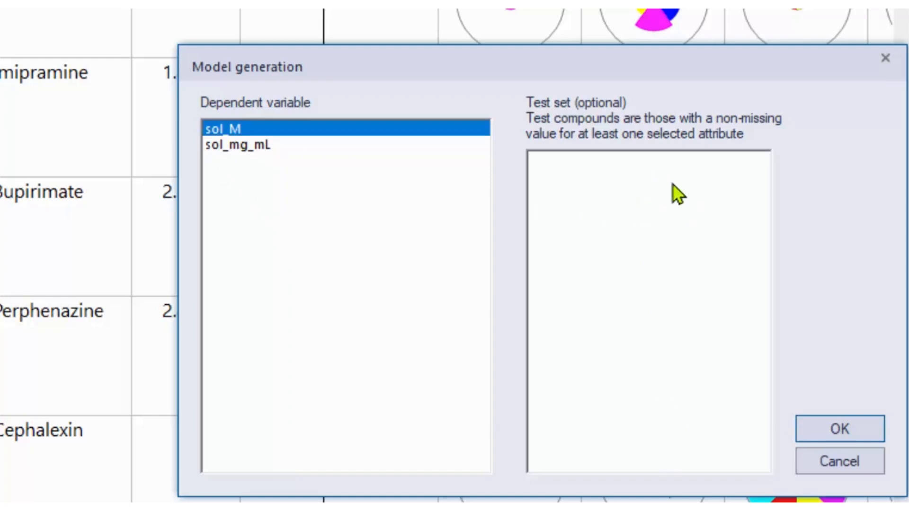
pyautogui.moveTo(677, 310)
pyautogui.click(804, 437)
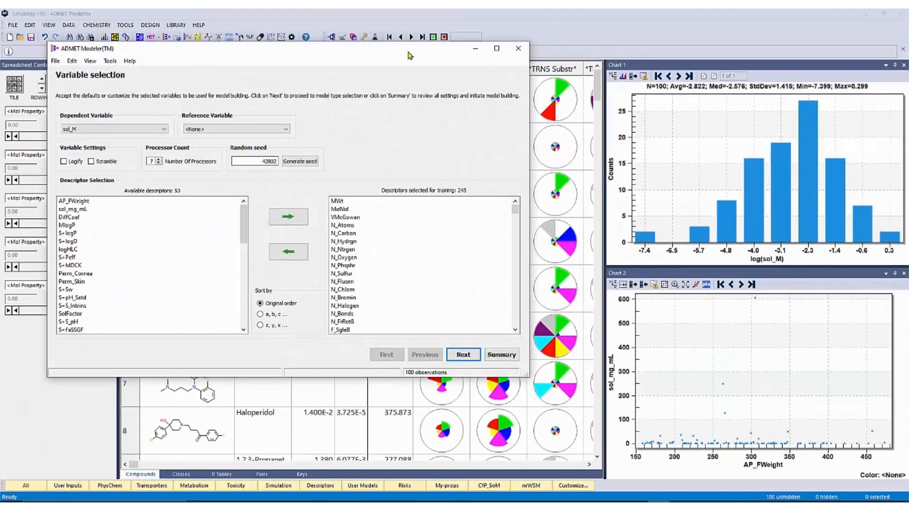
# Turn on log conversion of the dependent variable and add S+logP to the descriptors selected for training
pyautogui.moveTo(409, 53); pyautogui.dragTo(635, 71)
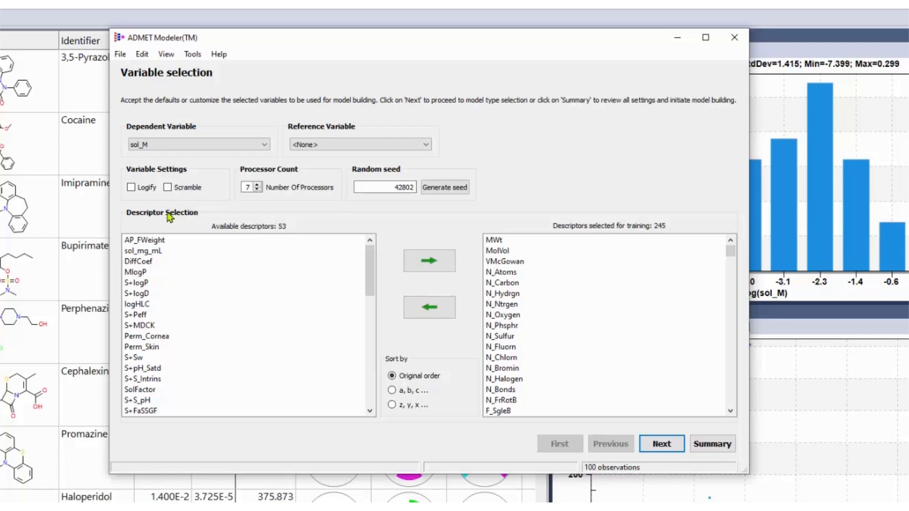
pyautogui.click(132, 187)
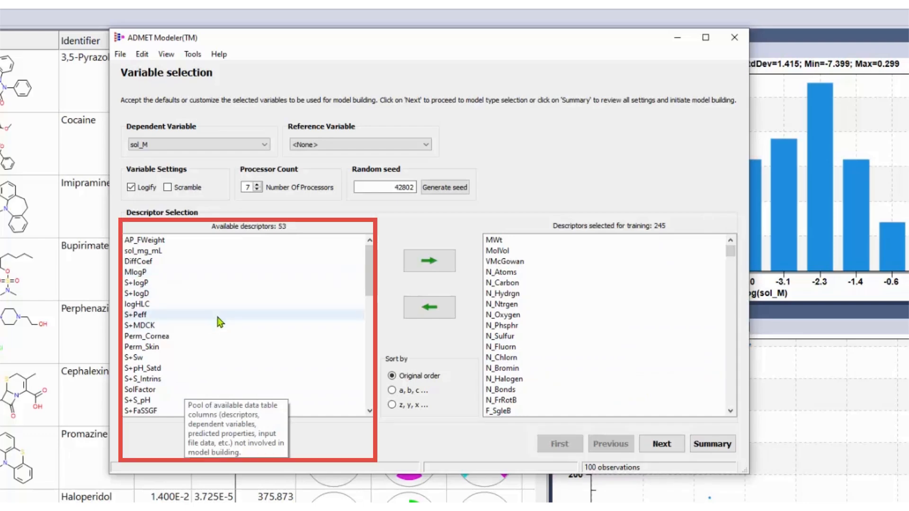
pyautogui.click(162, 283)
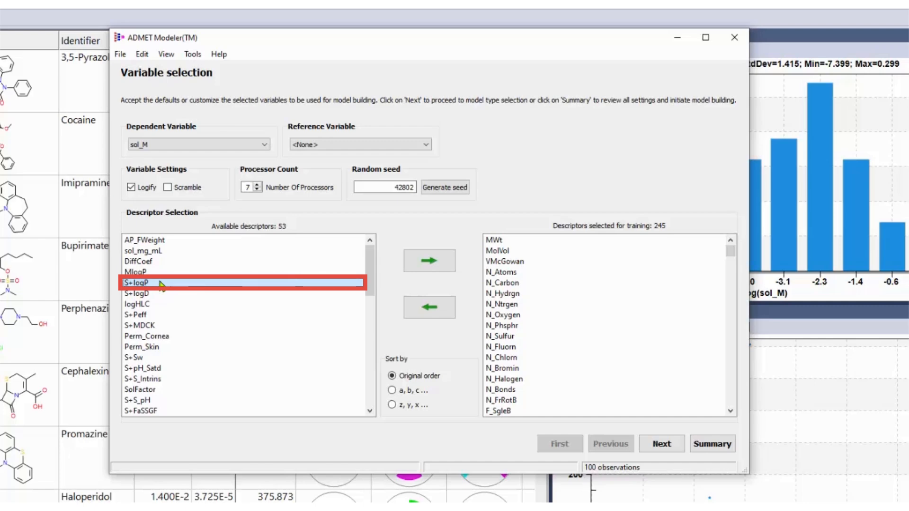
pyautogui.click(429, 263)
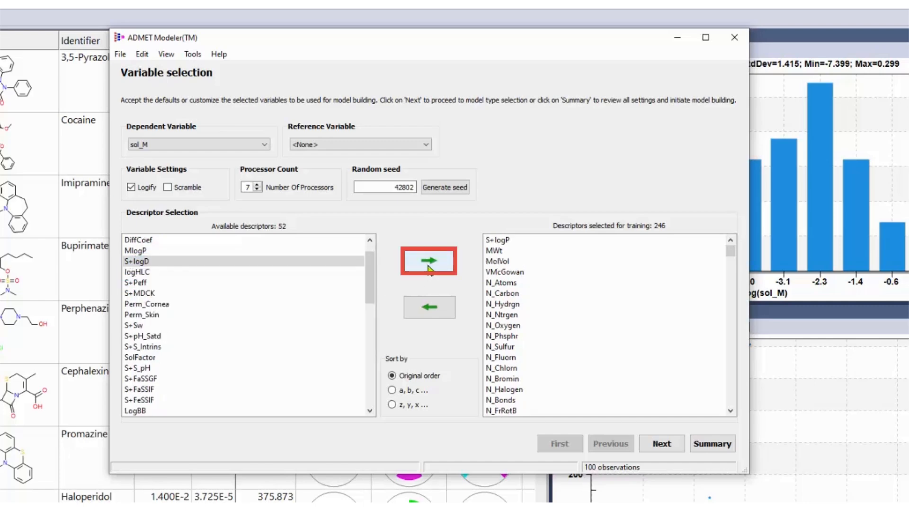
# Set the test set selection to stratified sampling sorted by sol_M with random partition sampling and a minimum test set size of 20%
pyautogui.click(672, 453)
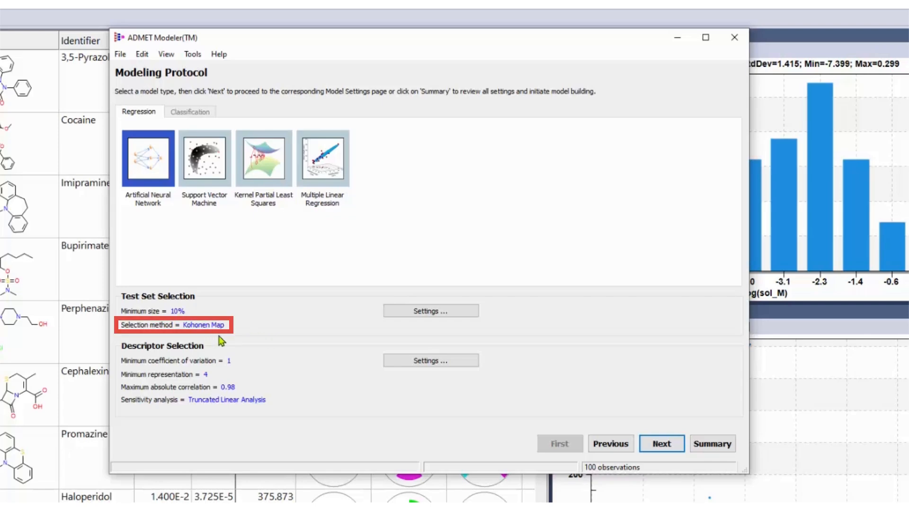
pyautogui.click(443, 313)
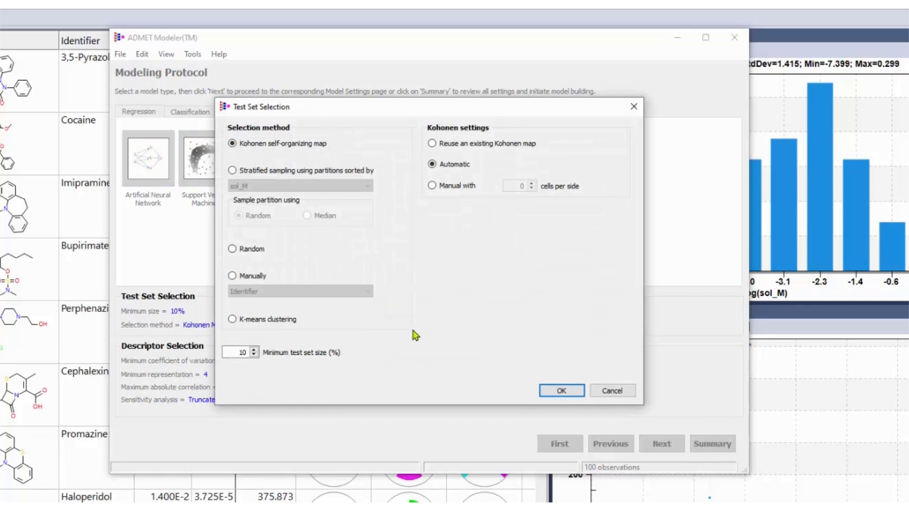
pyautogui.click(289, 172)
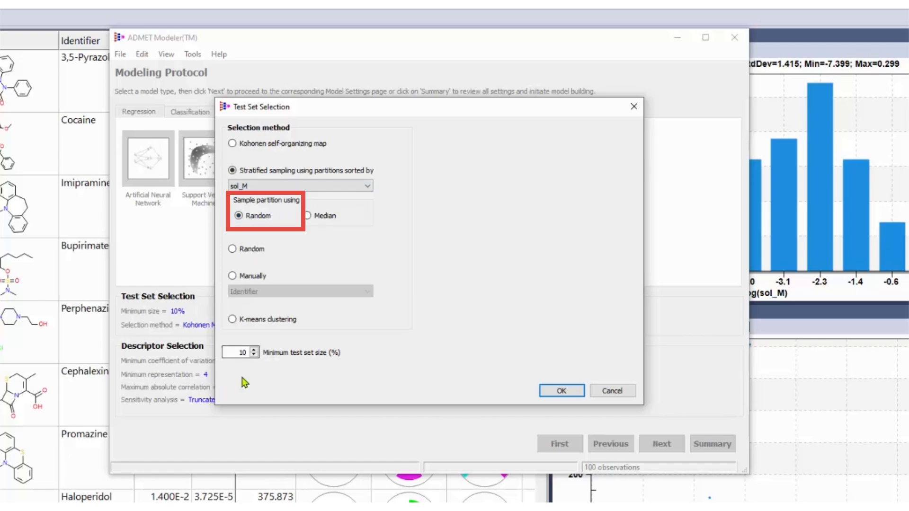
pyautogui.doubleClick(243, 353)
pyautogui.write('20')
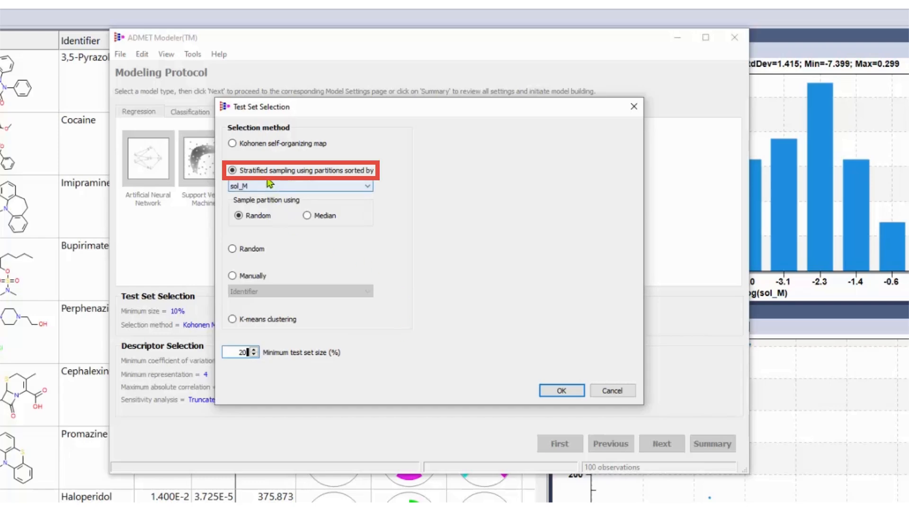
pyautogui.moveTo(273, 181)
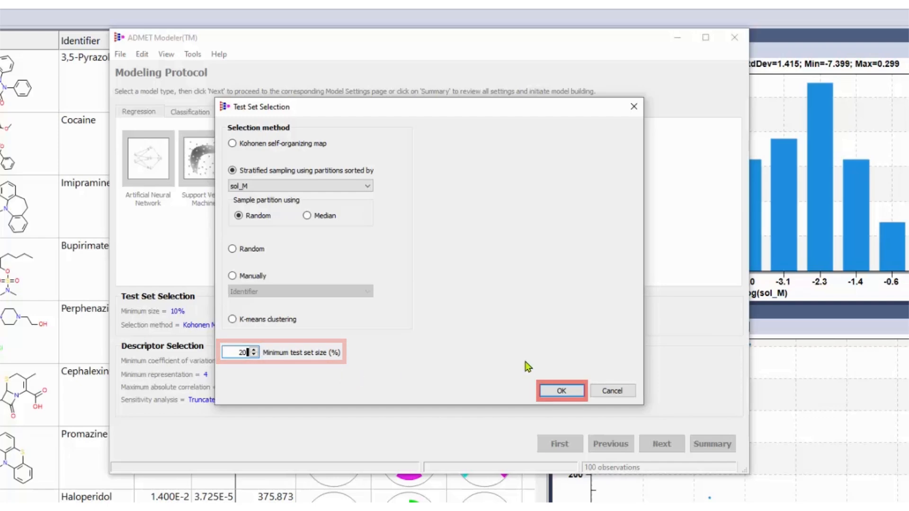
pyautogui.click(561, 391)
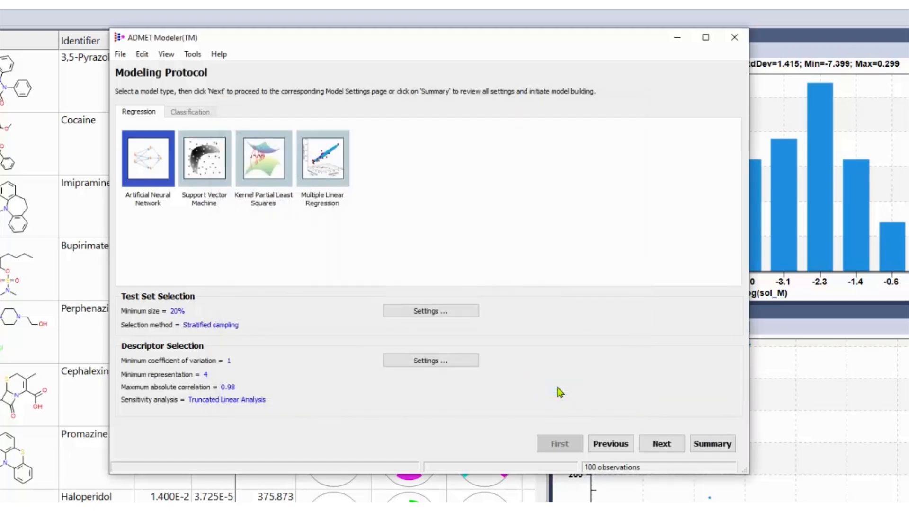
# Set the descriptor sensitivity analysis to the genetic algorithm, run per cell
pyautogui.click(410, 363)
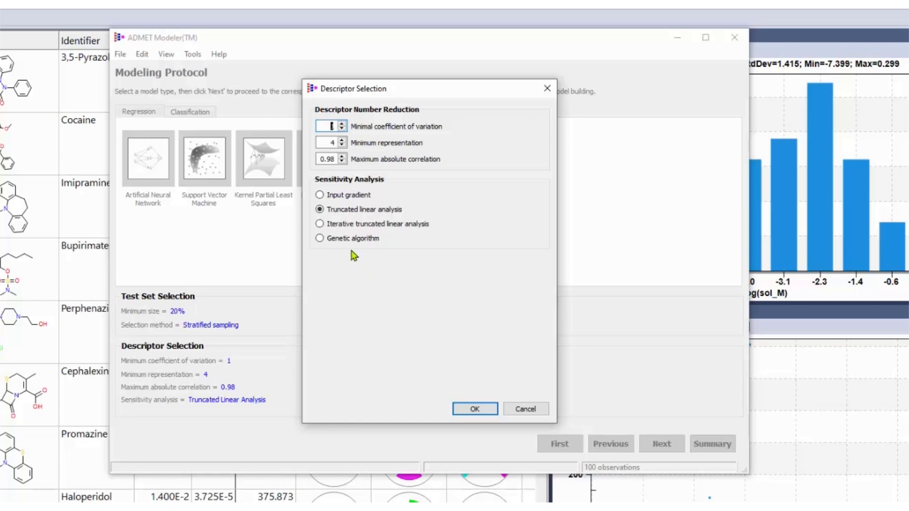
pyautogui.click(332, 242)
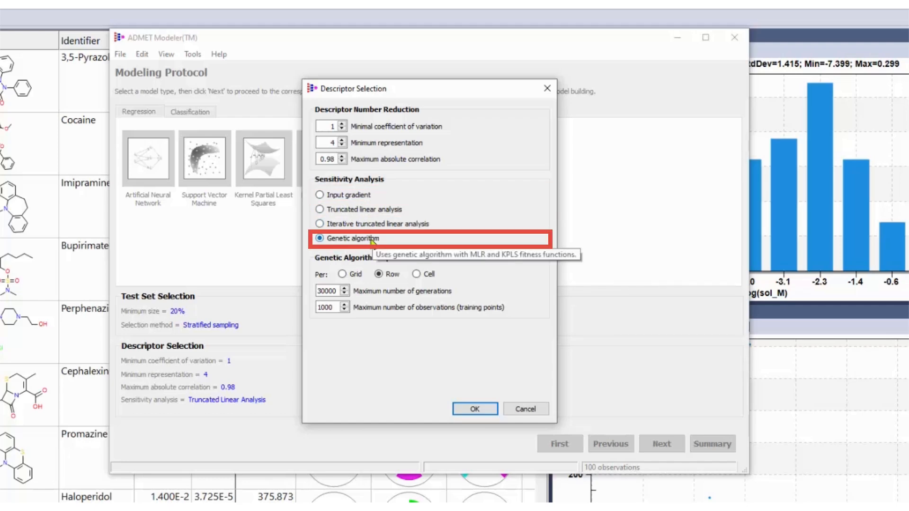
pyautogui.click(422, 277)
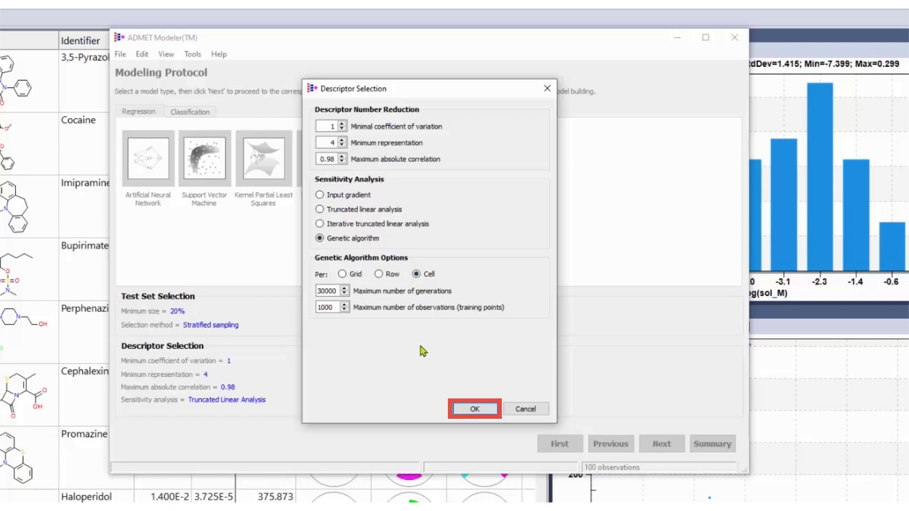
pyautogui.click(475, 409)
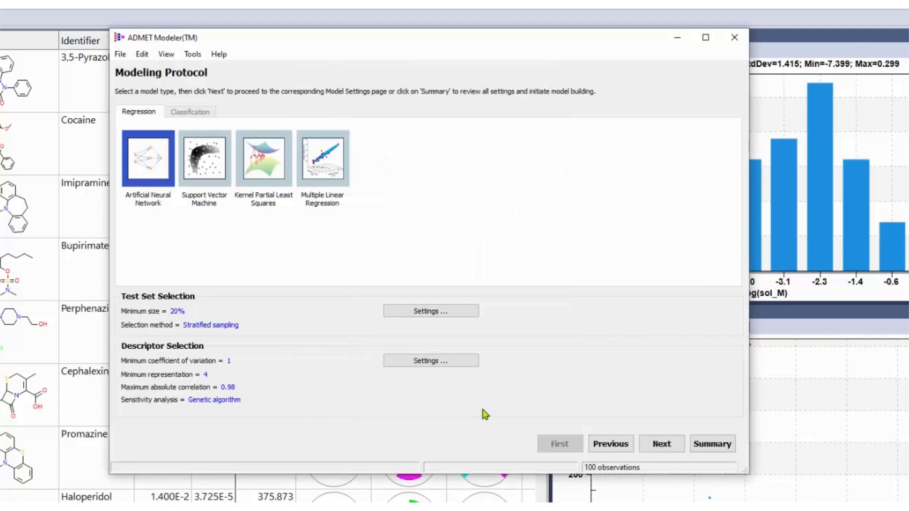
# Autofill the artificial neural network ranges, and set the network neurons to a maximum of 7 with a step of 2
pyautogui.click(662, 446)
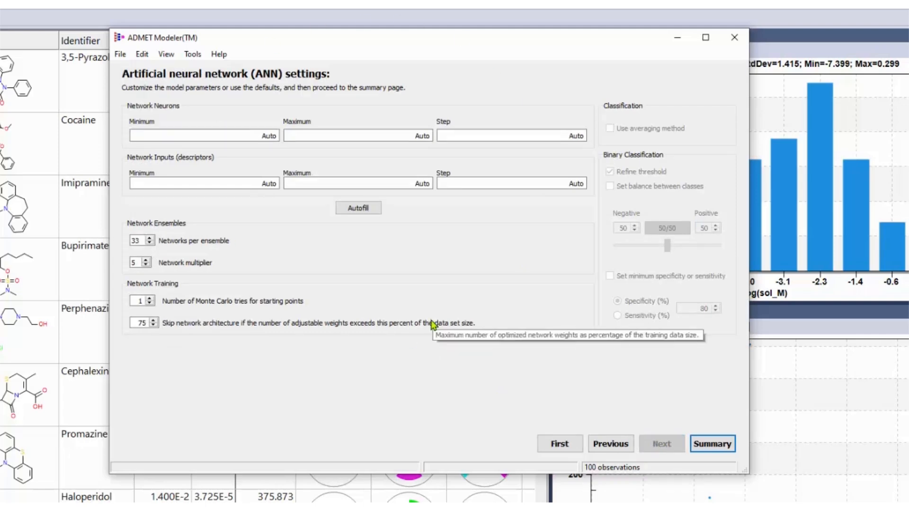
pyautogui.click(362, 209)
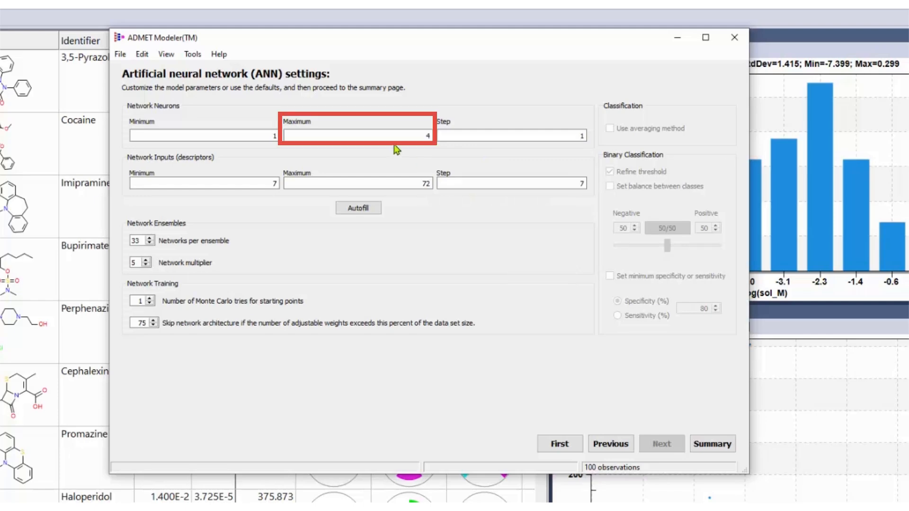
pyautogui.moveTo(406, 136); pyautogui.dragTo(467, 136)
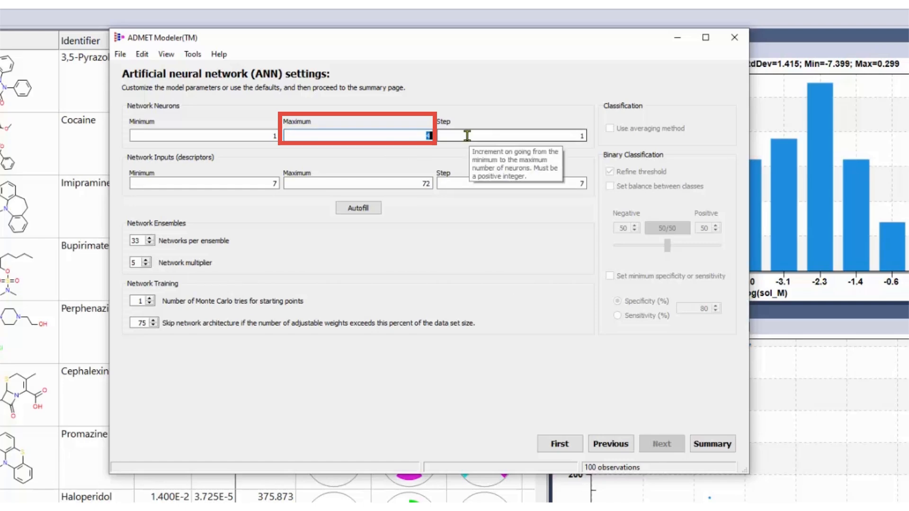
pyautogui.press('Tab')
pyautogui.write('2')
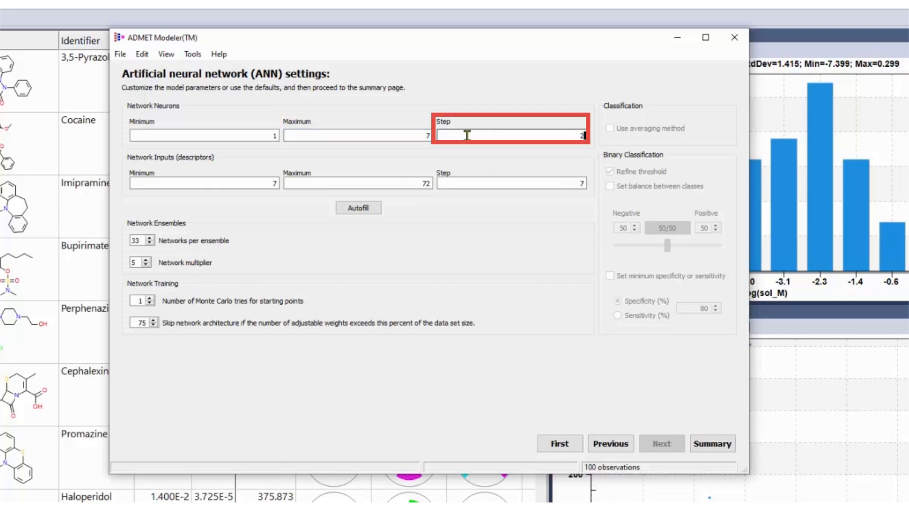
pyautogui.press('Tab')
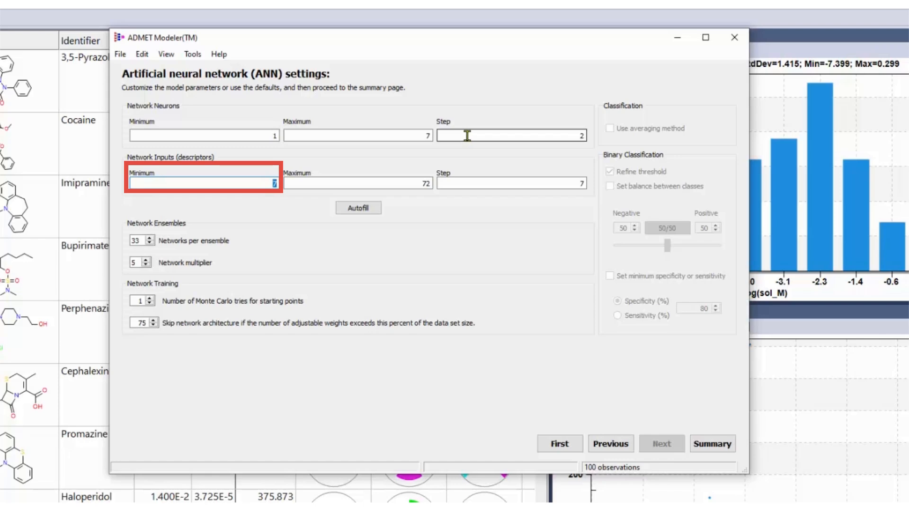
# Set the network inputs to a minimum of 5 with a step of 5, and the number of Monte Carlo tries to 5
pyautogui.write('5')
pyautogui.press('Tab')
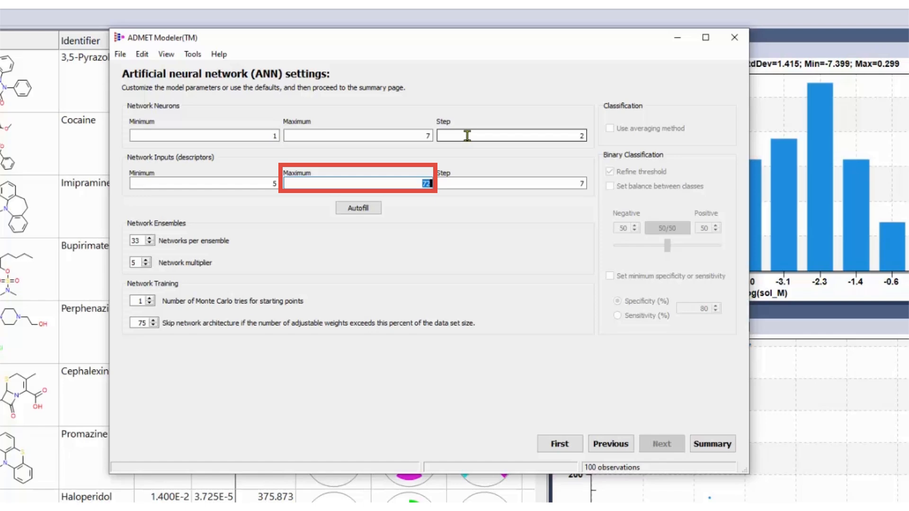
pyautogui.press('Tab')
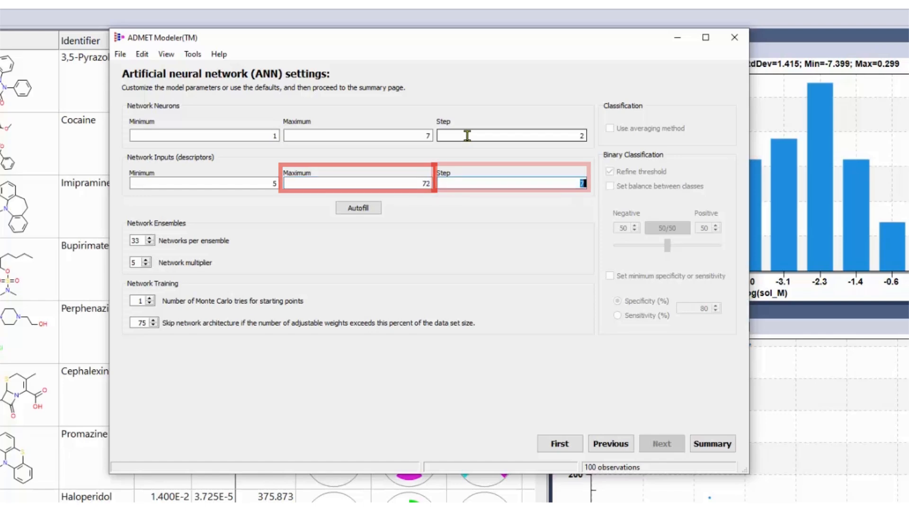
pyautogui.write('5')
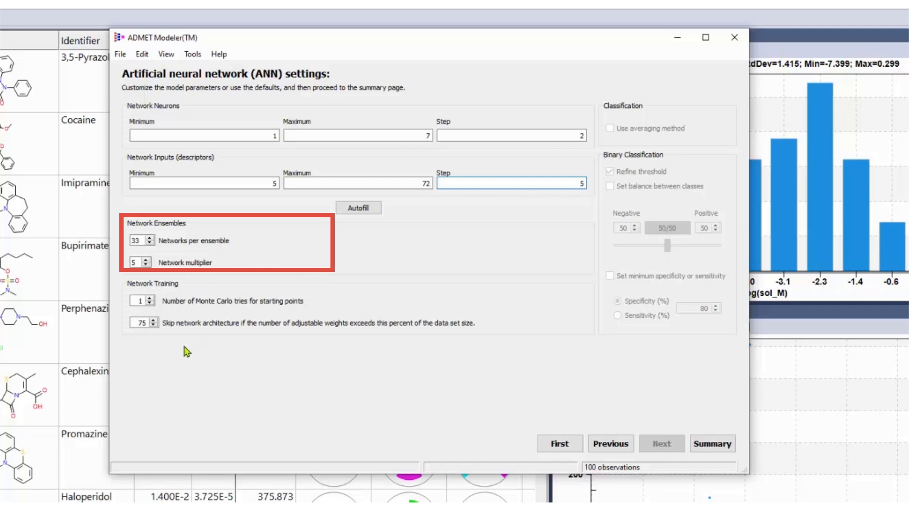
pyautogui.click(150, 300)
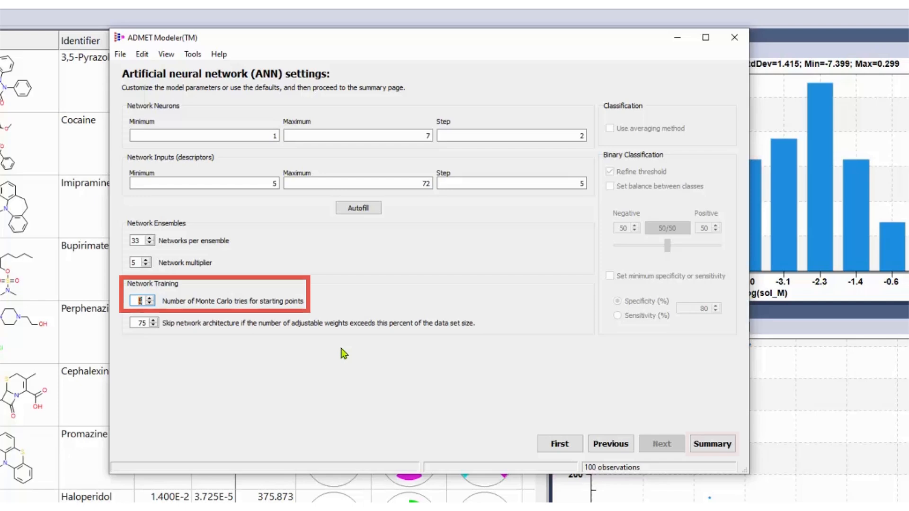
# Review the model settings summary with the full training input list, and build the model under the project name sol_M_2021-09-21_01
pyautogui.click(718, 448)
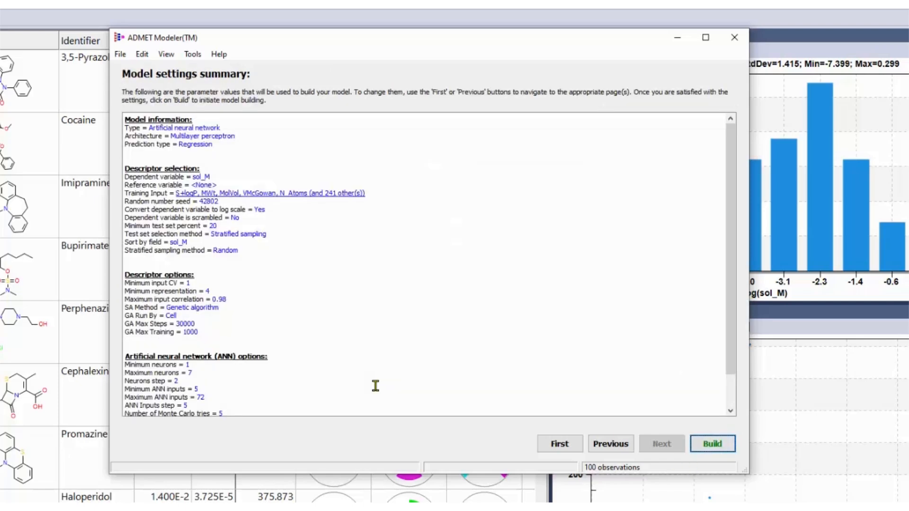
pyautogui.scroll(-2, 469, 194)
pyautogui.scroll(2, 457, 254)
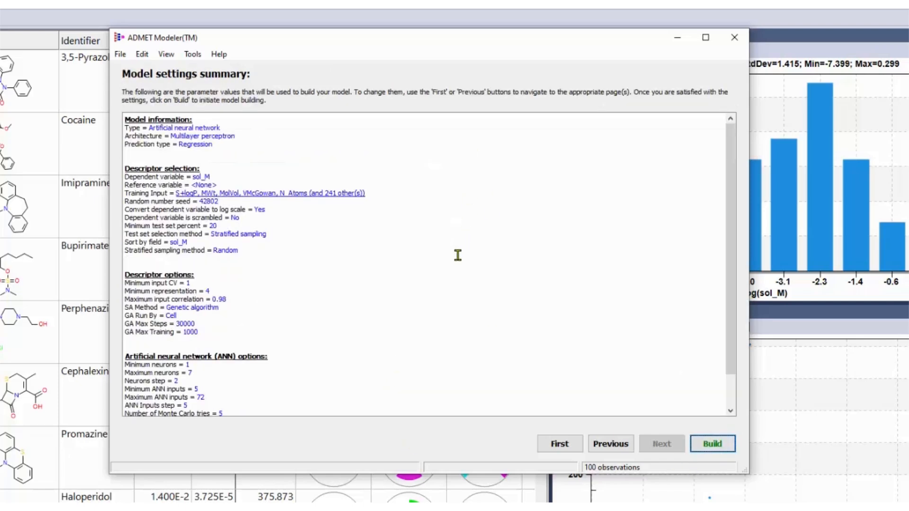
pyautogui.click(344, 194)
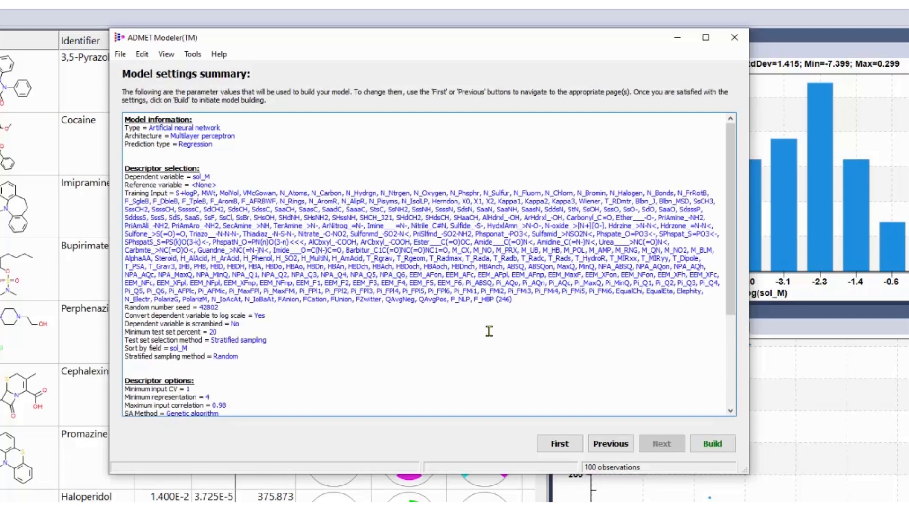
pyautogui.click(734, 445)
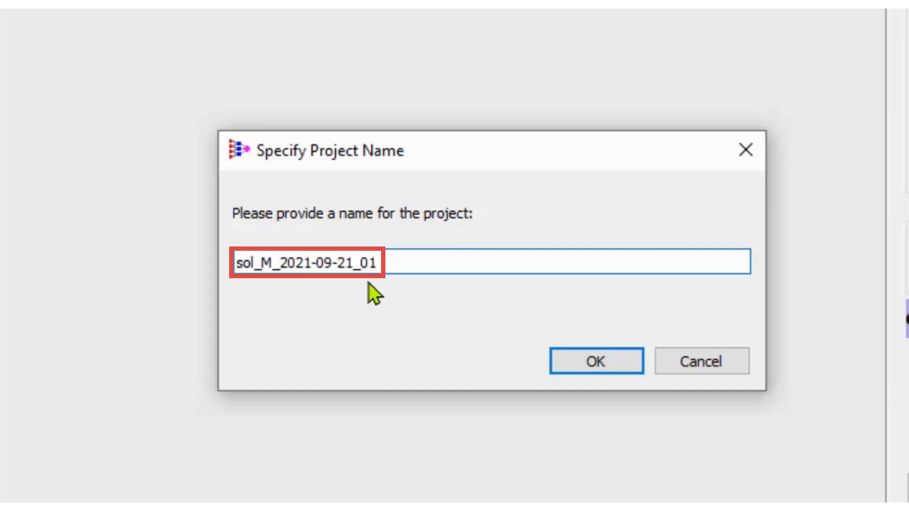
pyautogui.click(597, 362)
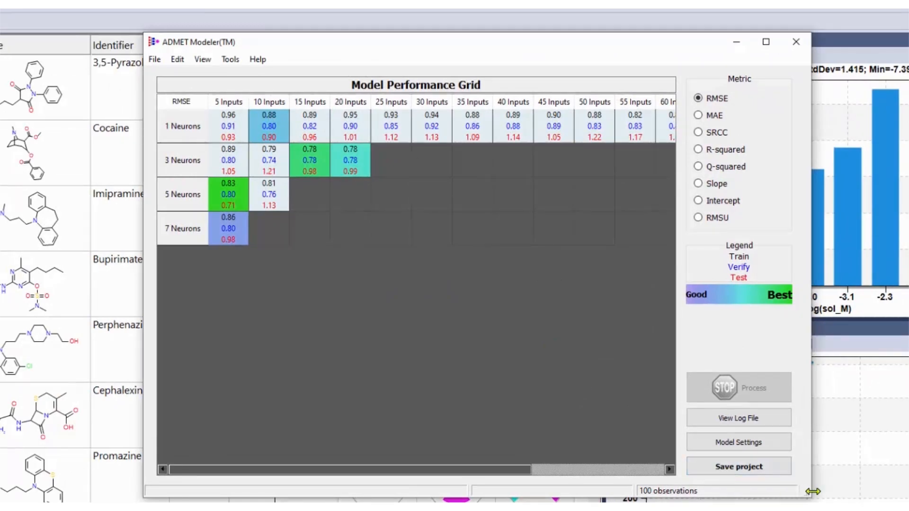
# Widen the model performance grid window and examine the Number of Weights Table, including the entry for 3 neurons and 25 inputs
pyautogui.moveTo(813, 492); pyautogui.dragTo(904, 492)
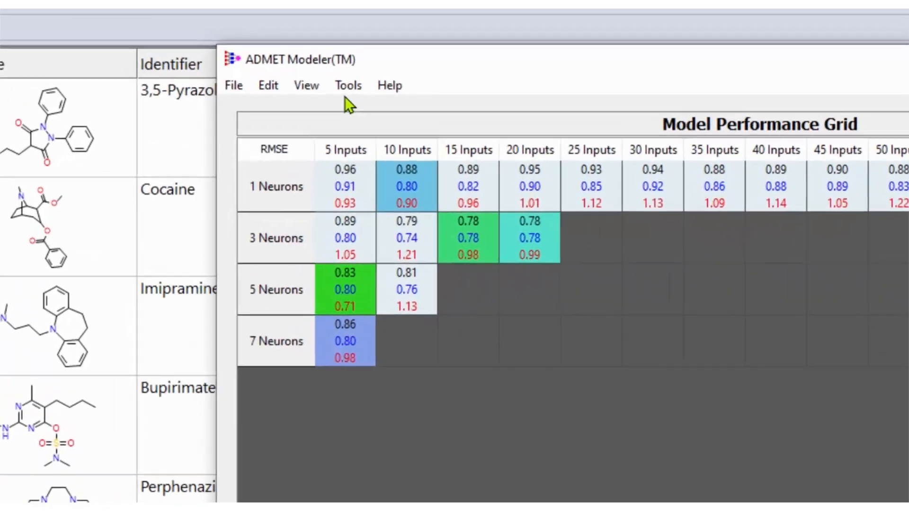
pyautogui.click(204, 56)
pyautogui.click(433, 155)
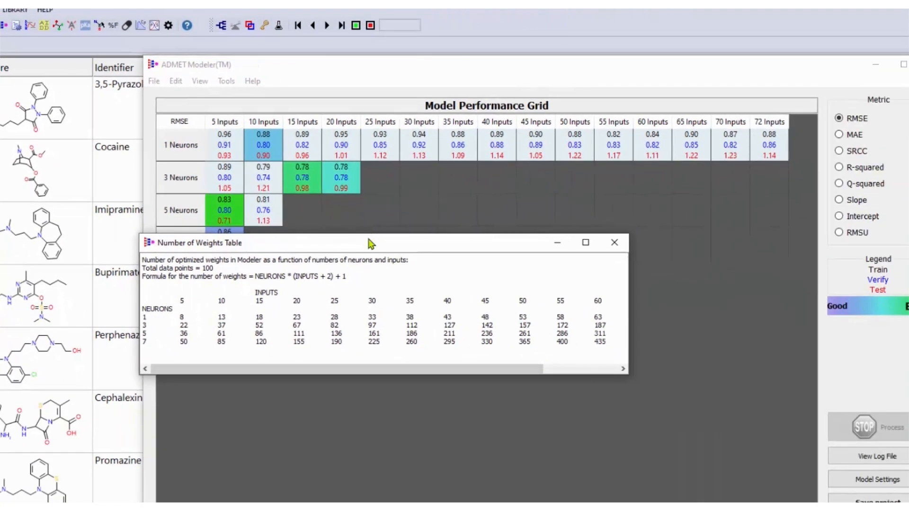
pyautogui.moveTo(392, 253); pyautogui.dragTo(440, 309)
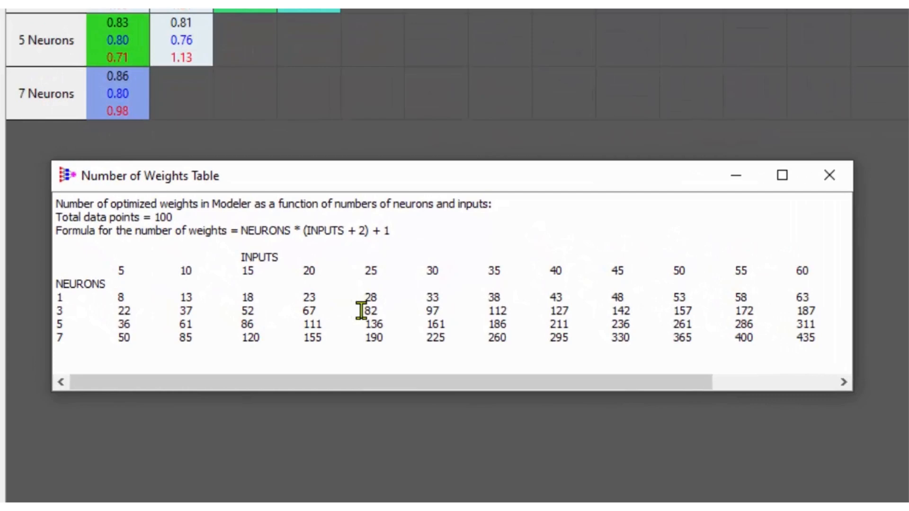
pyautogui.doubleClick(371, 311)
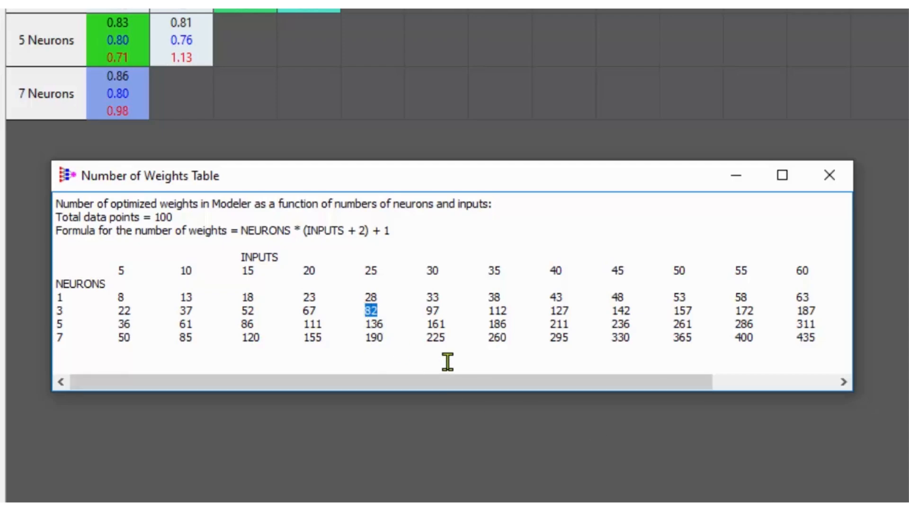
pyautogui.click(826, 183)
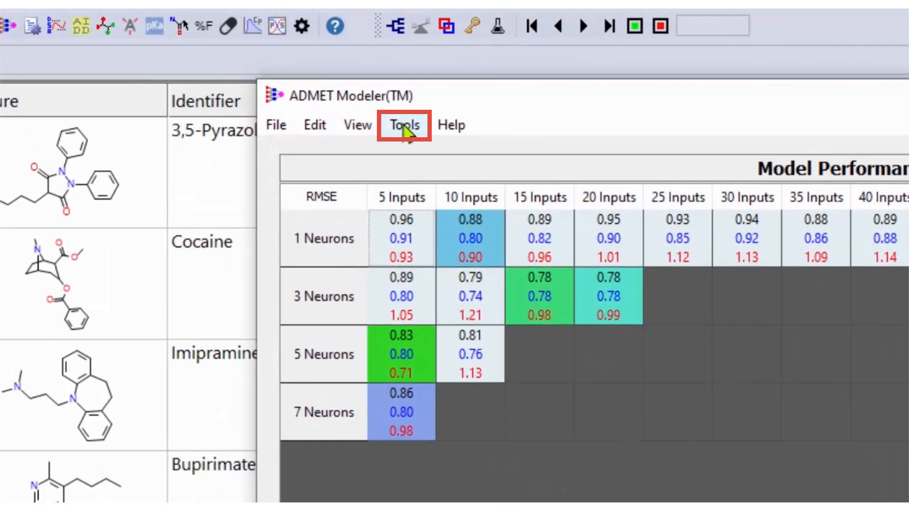
# Open the best ensemble settings, display the model rankings, check the top-ranked 5-input, 5-neuron model, and save the selection criteria
pyautogui.click(407, 130)
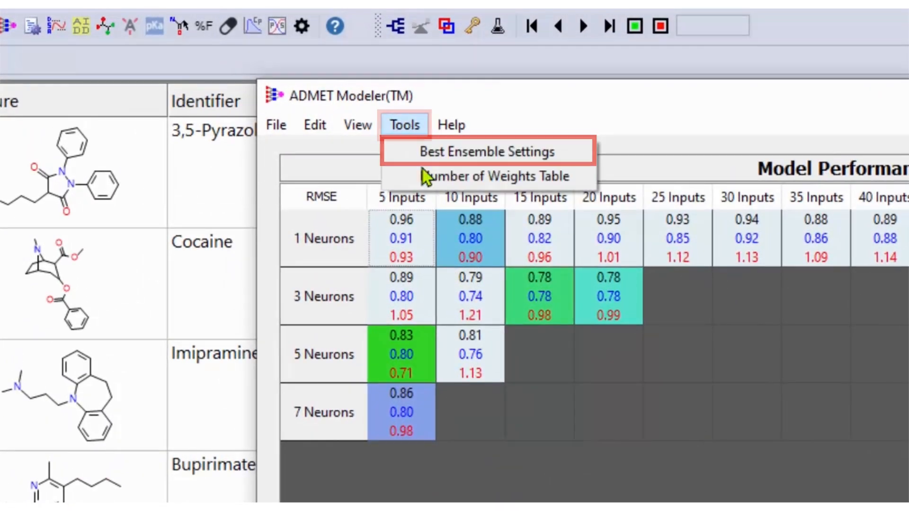
pyautogui.click(449, 151)
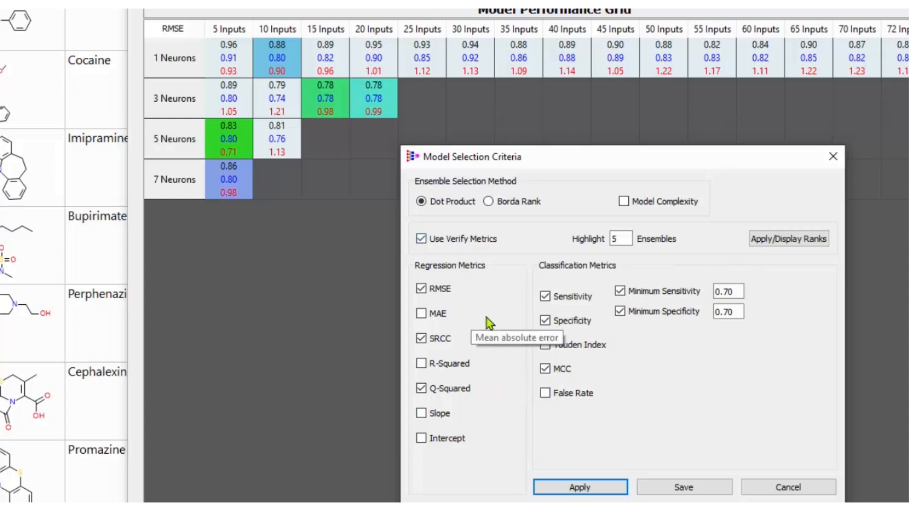
pyautogui.click(822, 243)
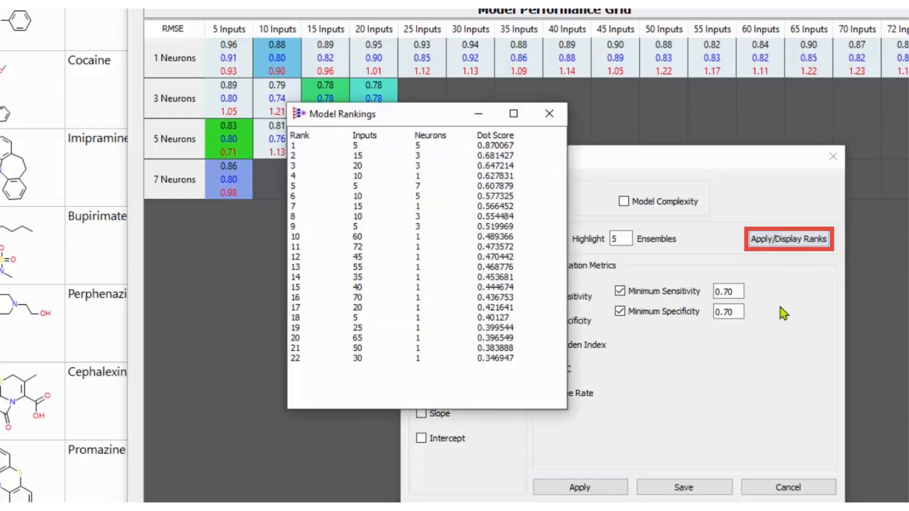
pyautogui.moveTo(440, 114); pyautogui.dragTo(613, 156)
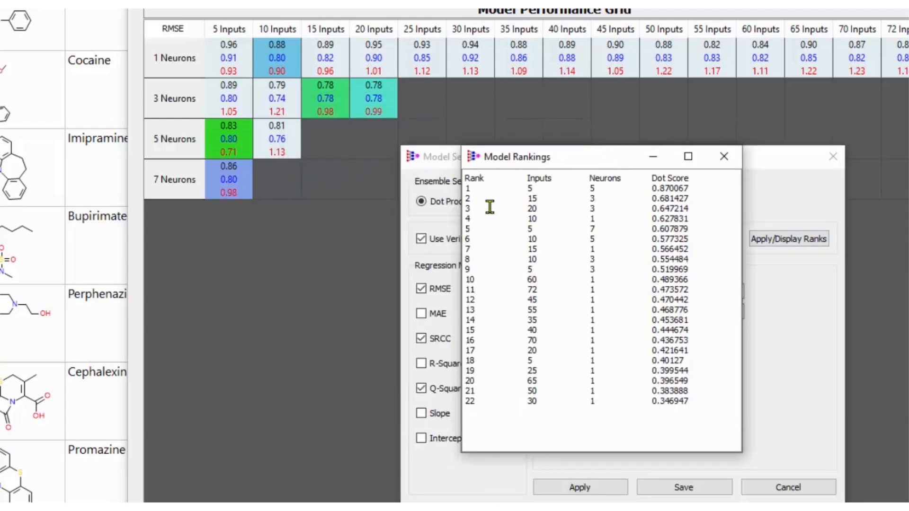
pyautogui.moveTo(465, 190); pyautogui.dragTo(694, 192)
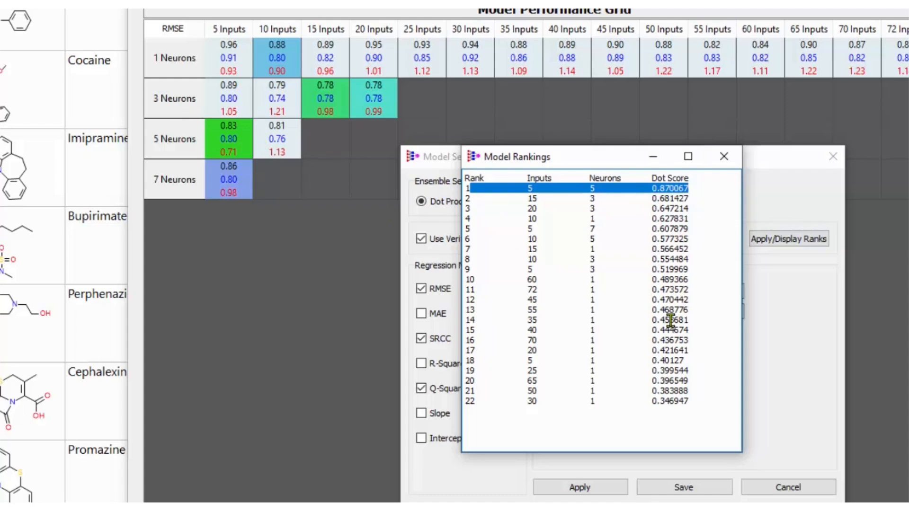
pyautogui.click(728, 161)
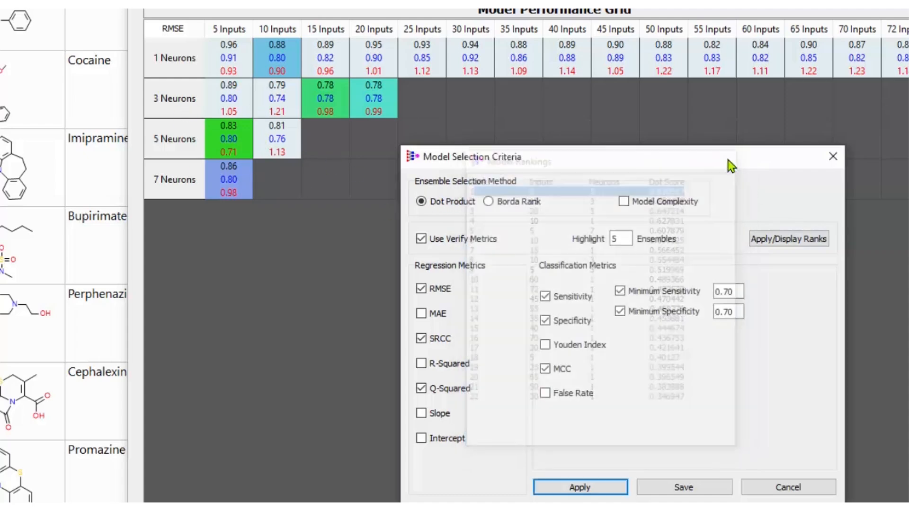
pyautogui.click(698, 484)
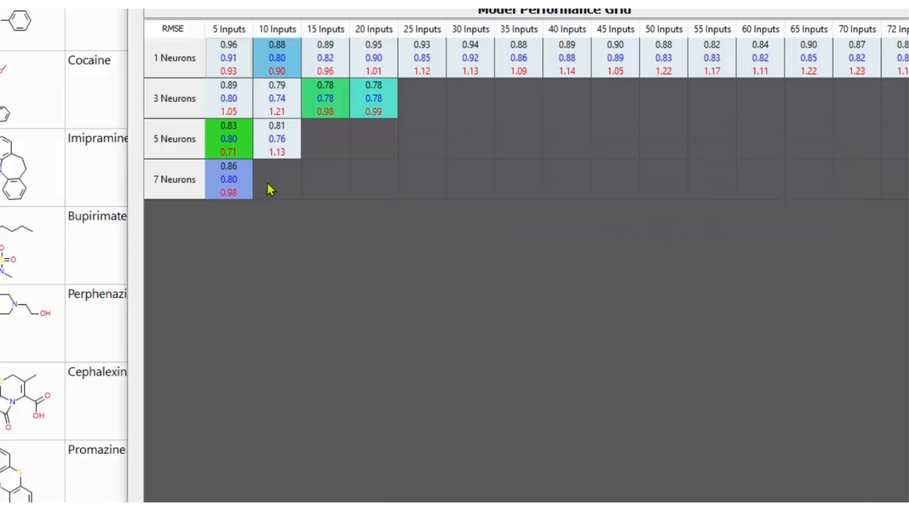
# Open the performance plot for 5 inputs and 5 neurons and switch its axes to show observed against predicted values
pyautogui.click(242, 150)
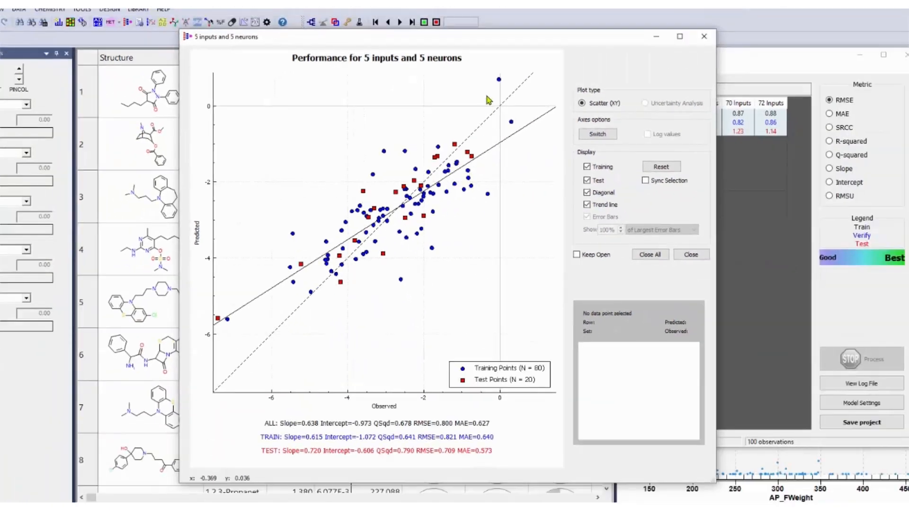
pyautogui.moveTo(495, 45); pyautogui.dragTo(640, 46)
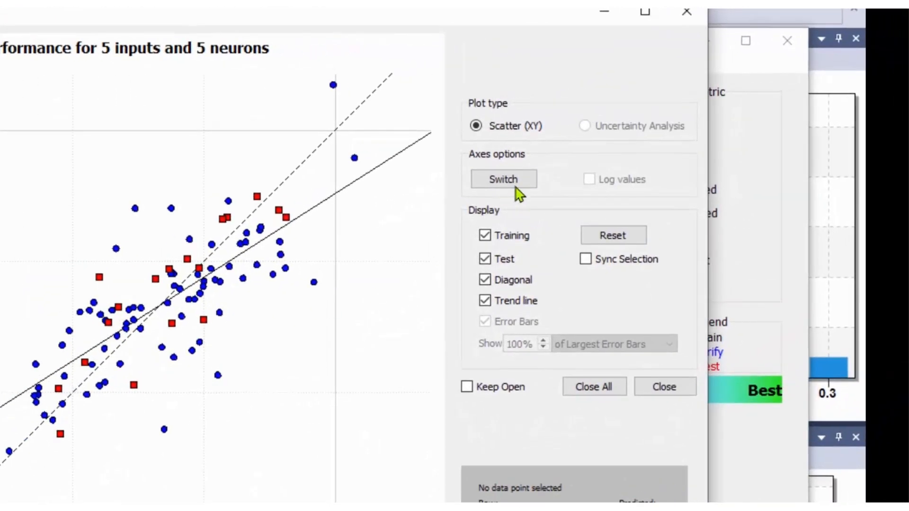
pyautogui.click(514, 183)
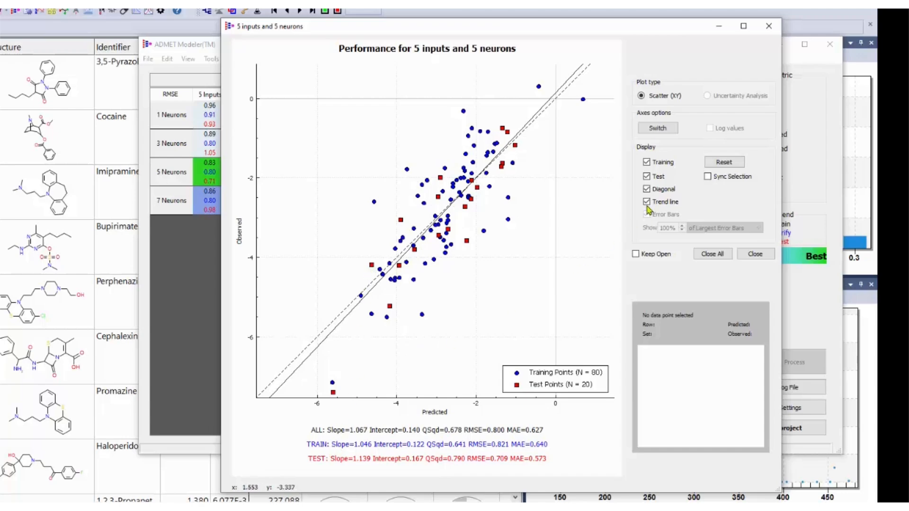
# View the training and test points separately on the 5-input, 5-neuron plot, and view the performance plot for 25 inputs and 1 neuron
pyautogui.click(647, 178)
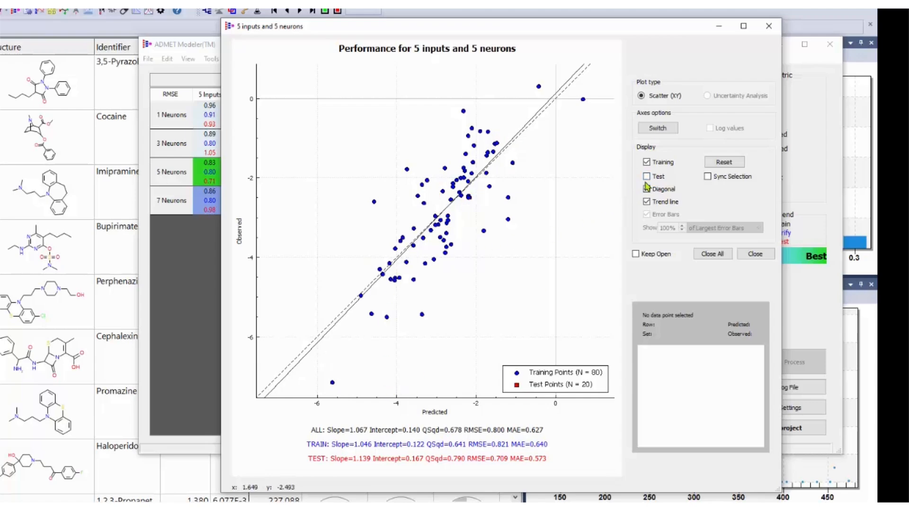
pyautogui.click(647, 176)
pyautogui.click(647, 162)
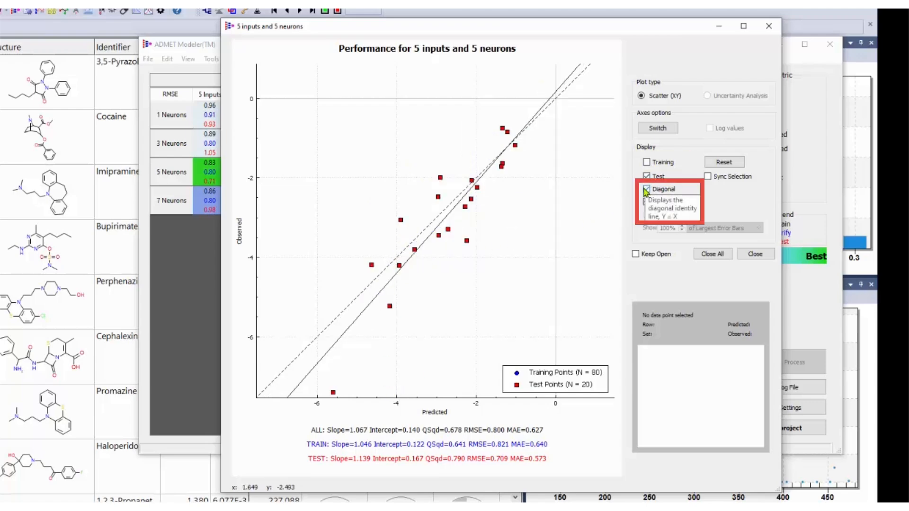
pyautogui.click(647, 162)
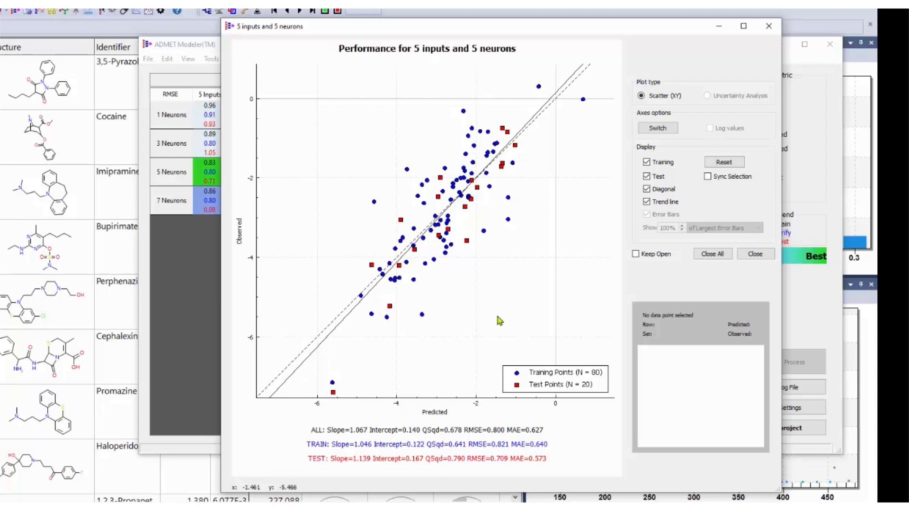
pyautogui.click(768, 26)
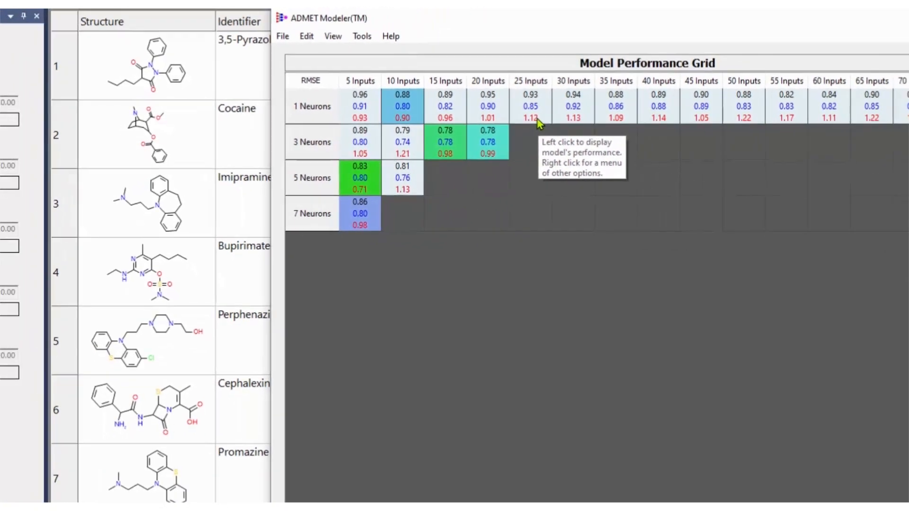
pyautogui.click(546, 122)
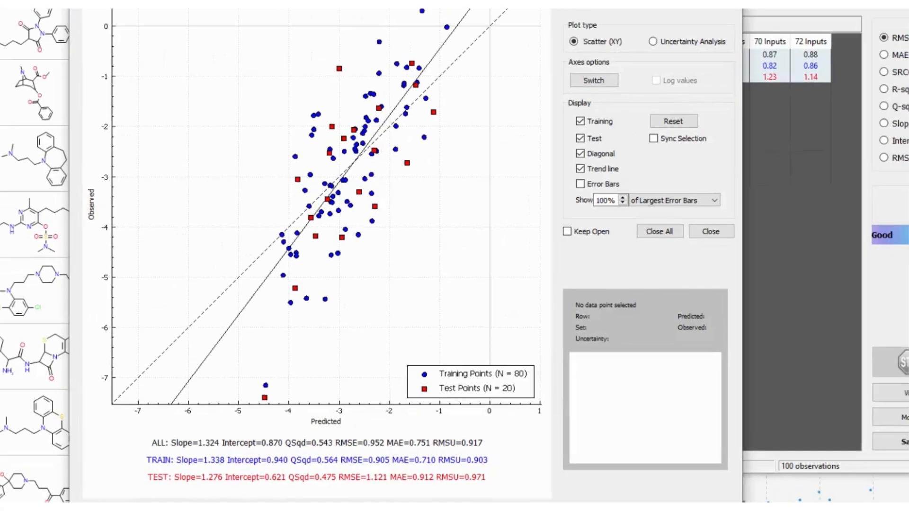
pyautogui.click(782, 12)
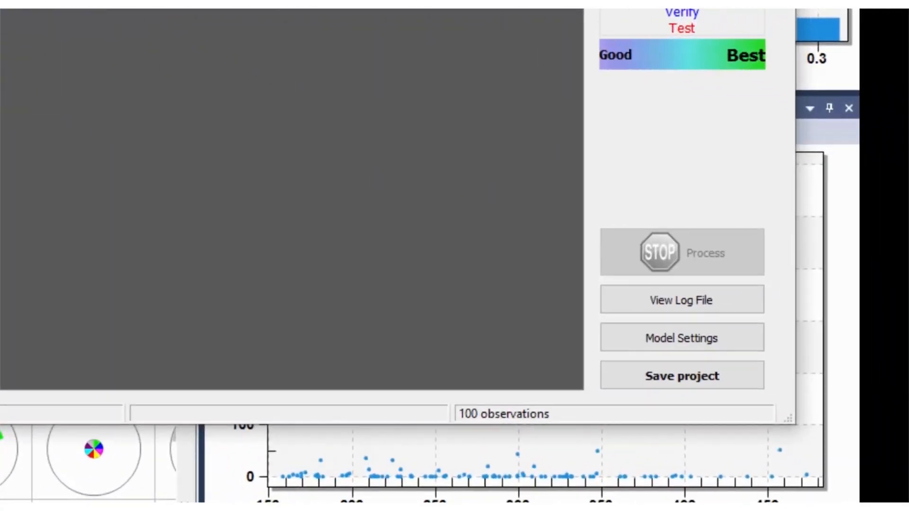
# Save the project in the ADMET_Modeler folder under the name sol_M_2021-09-21_01
pyautogui.click(703, 379)
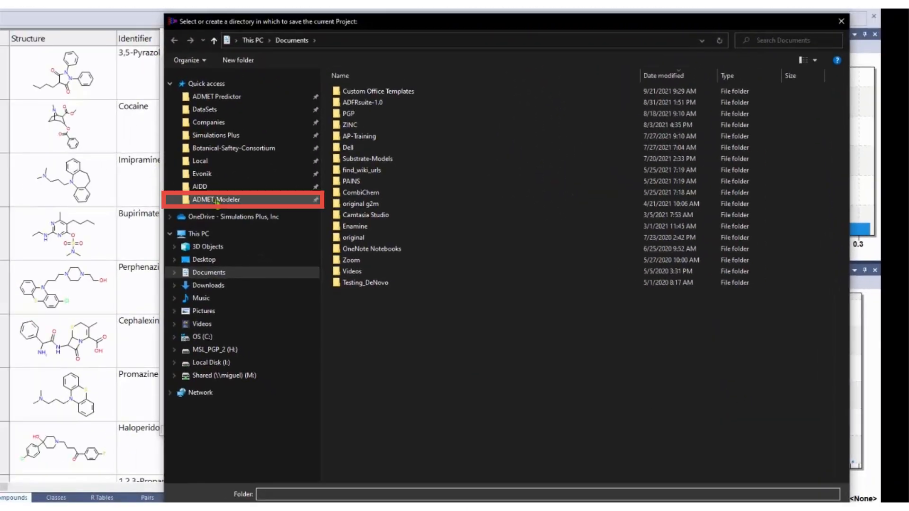
pyautogui.click(217, 201)
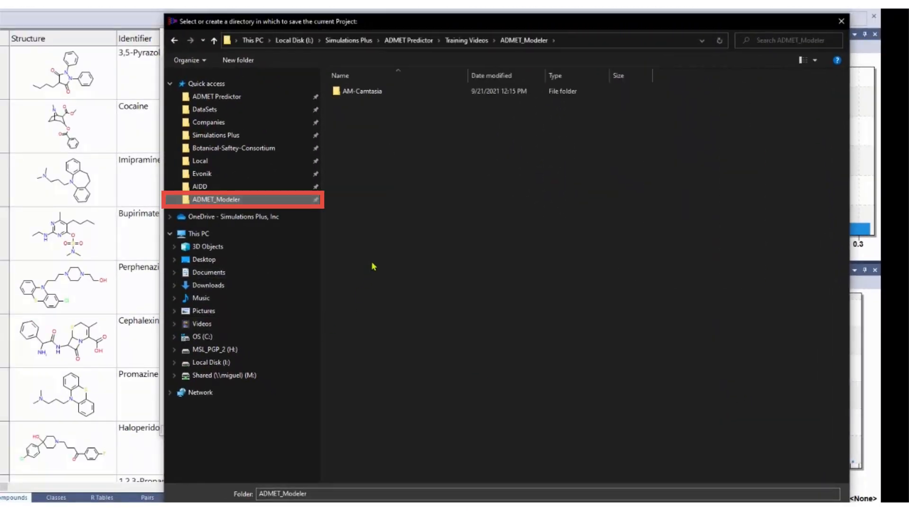
pyautogui.press('Return')
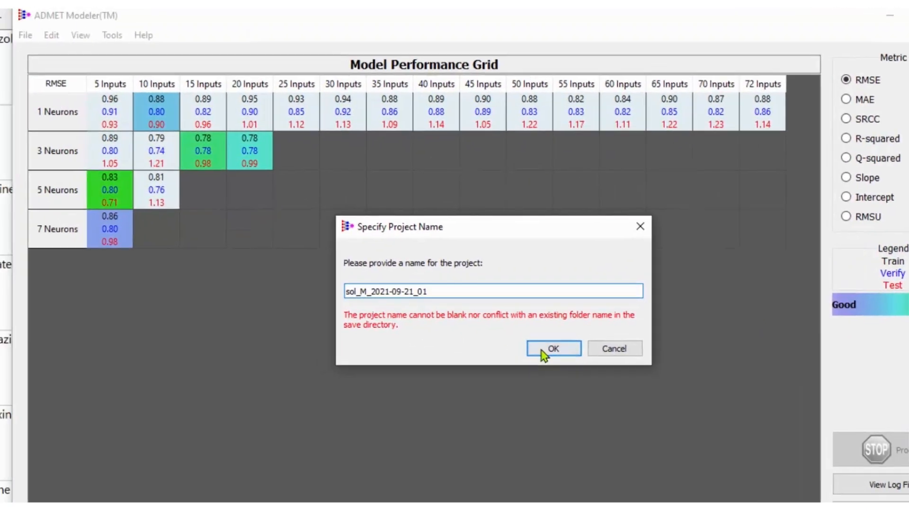
pyautogui.click(480, 327)
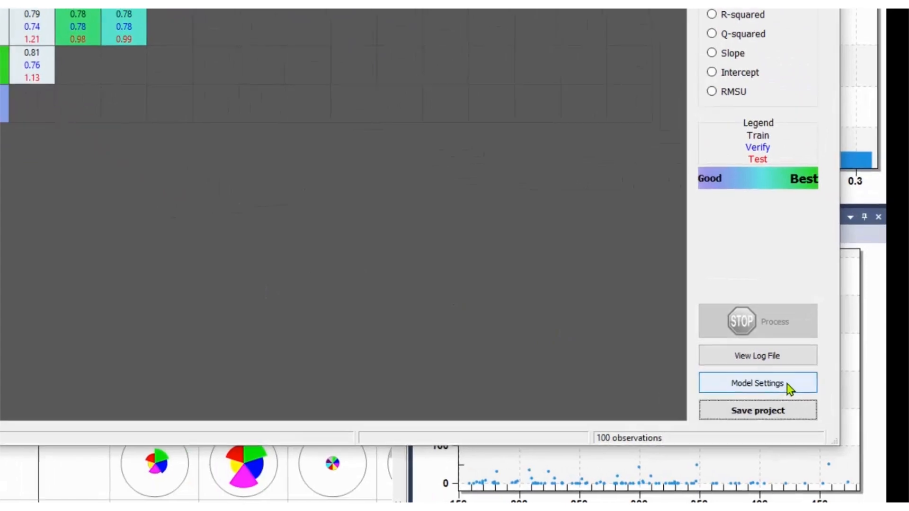
# Return to the artificial neural network settings and set the network neurons to a minimum of 3 with a step of 1
pyautogui.click(789, 385)
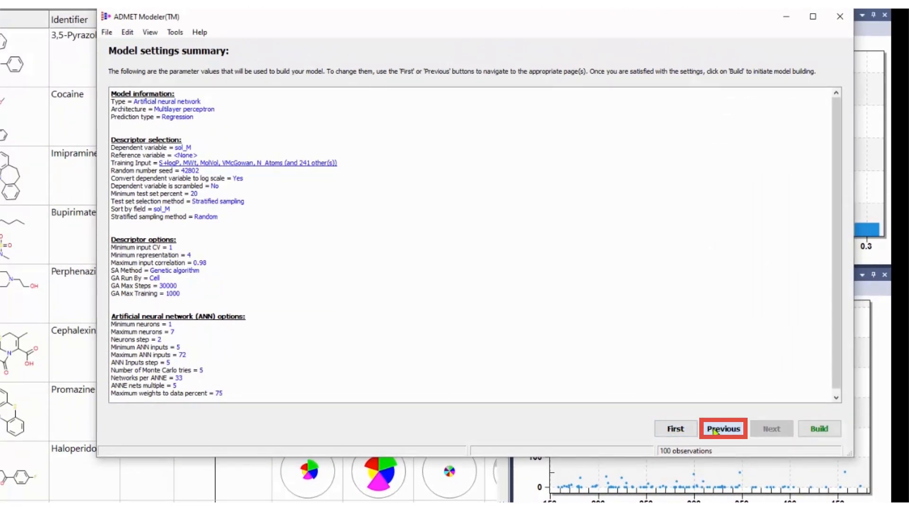
pyautogui.click(710, 432)
pyautogui.doubleClick(280, 105)
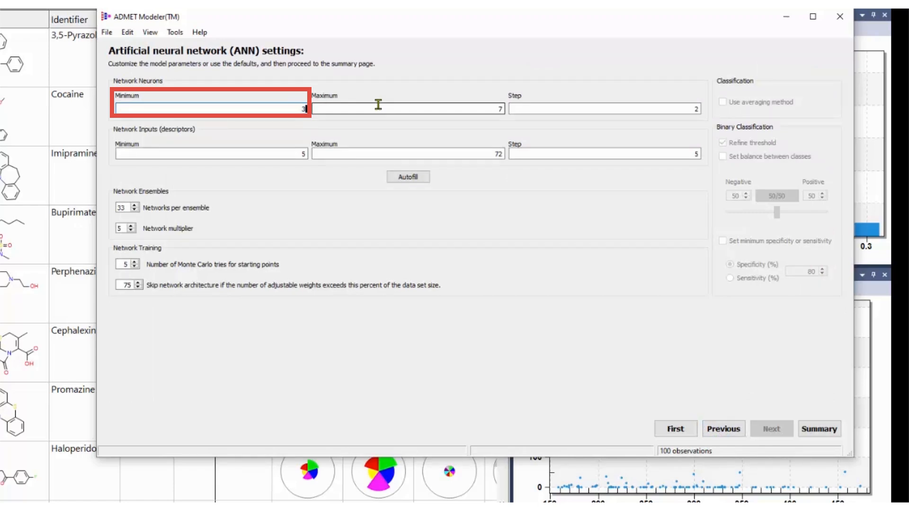
pyautogui.write('3')
pyautogui.press('Tab')
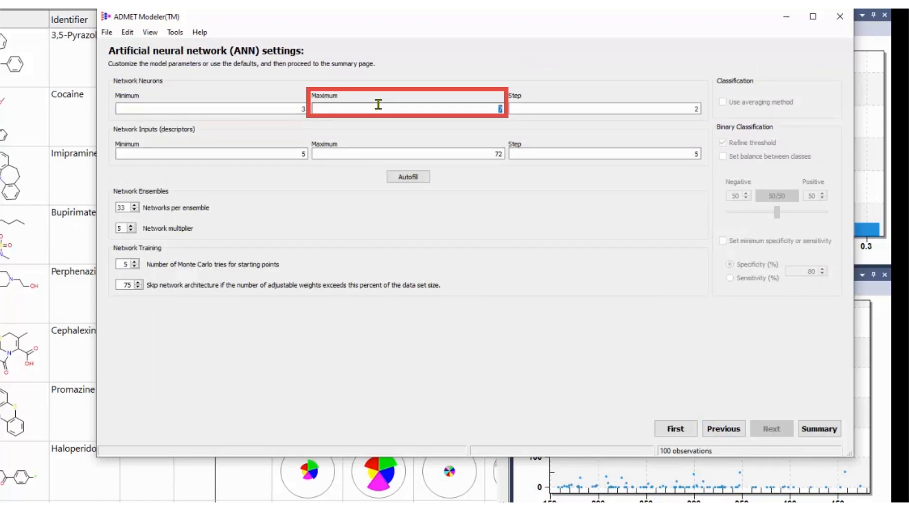
pyautogui.press('Tab')
pyautogui.write('1')
pyautogui.press('Tab')
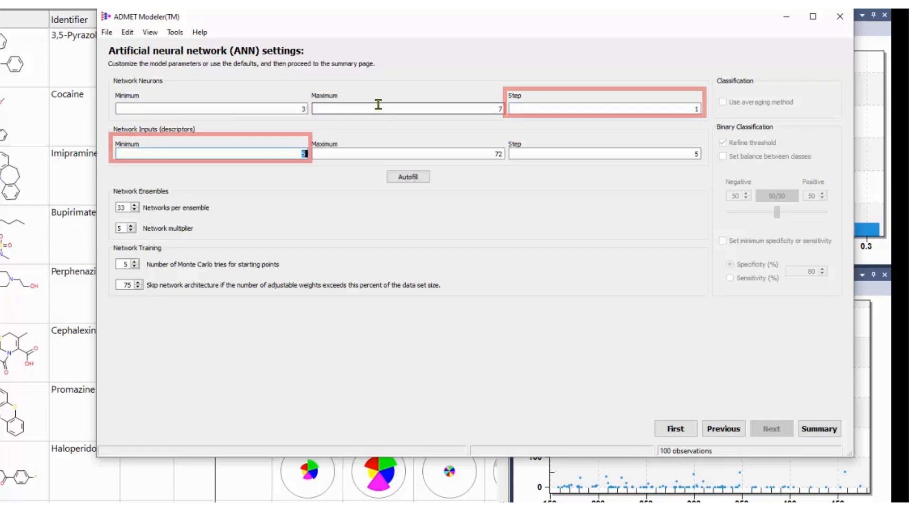
# Set the network inputs to a minimum of 4, a maximum of 10 and a step of 1
pyautogui.write('4')
pyautogui.press('Tab')
pyautogui.write('10')
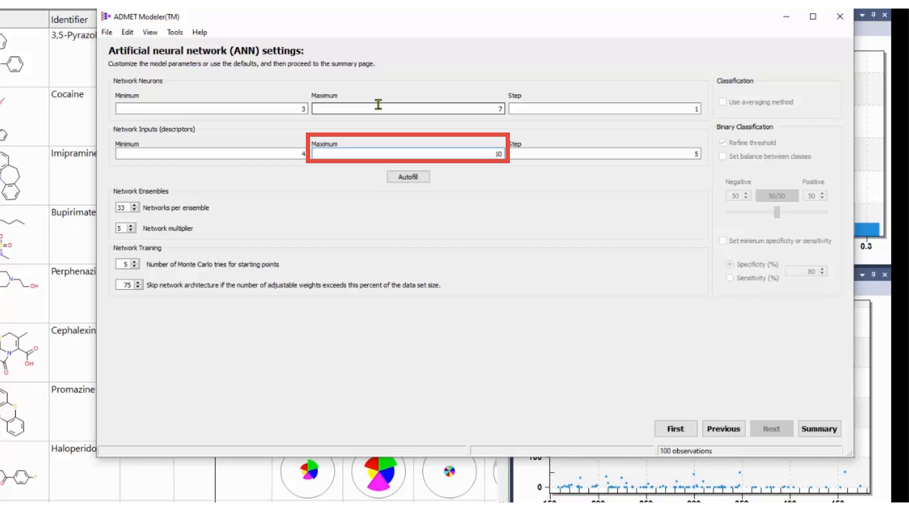
pyautogui.press('Tab')
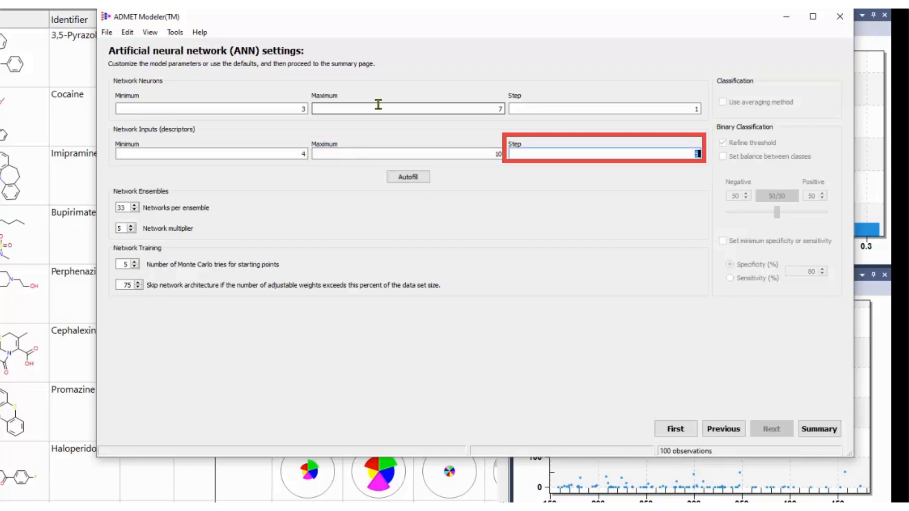
pyautogui.write('1')
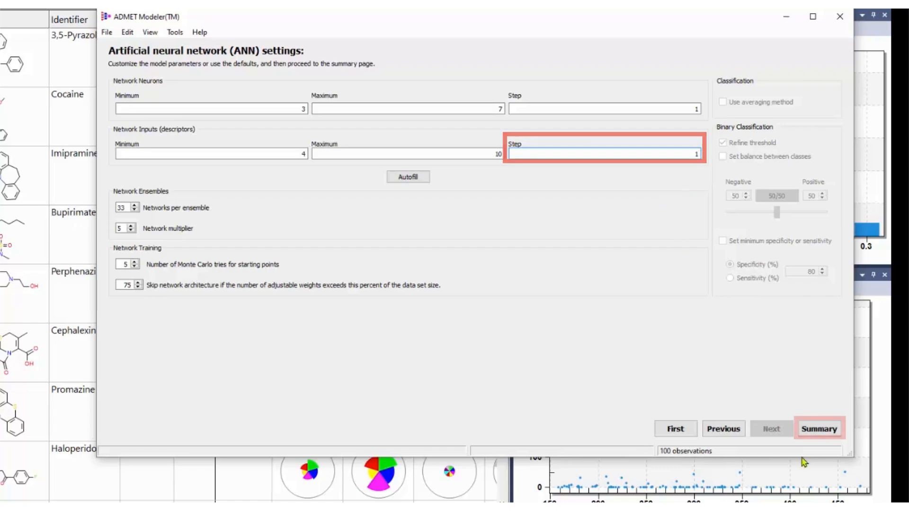
# Proceed to the model settings summary and build the revised model under the project name sol_M_2021-09-21_02
pyautogui.click(829, 430)
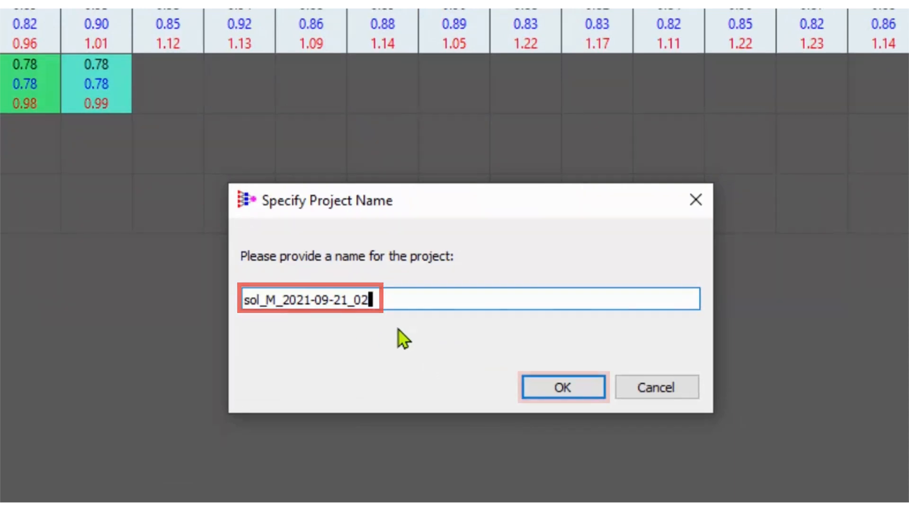
pyautogui.click(538, 384)
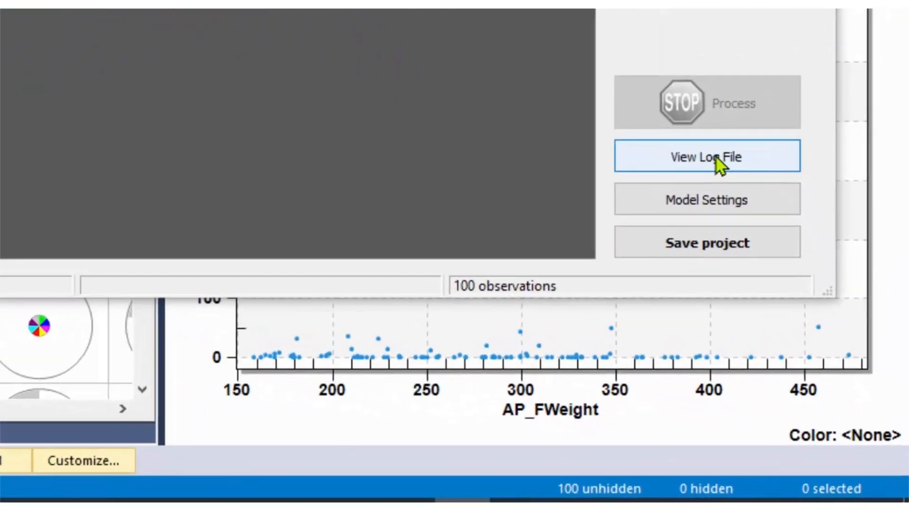
# Open the model's log file and examine the underrepresented inputs, including the data point entry for N_Bromin
pyautogui.click(768, 252)
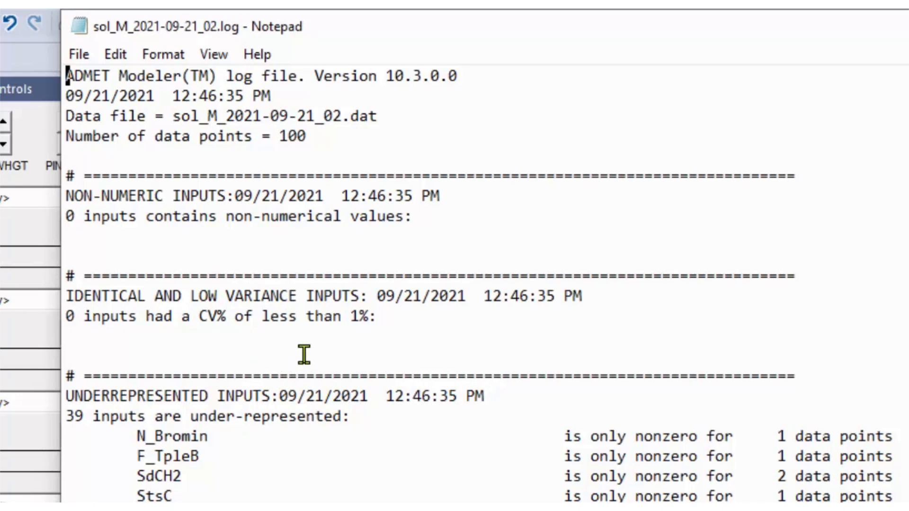
pyautogui.scroll(-2, 426, 285)
pyautogui.scroll(-1, 426, 284)
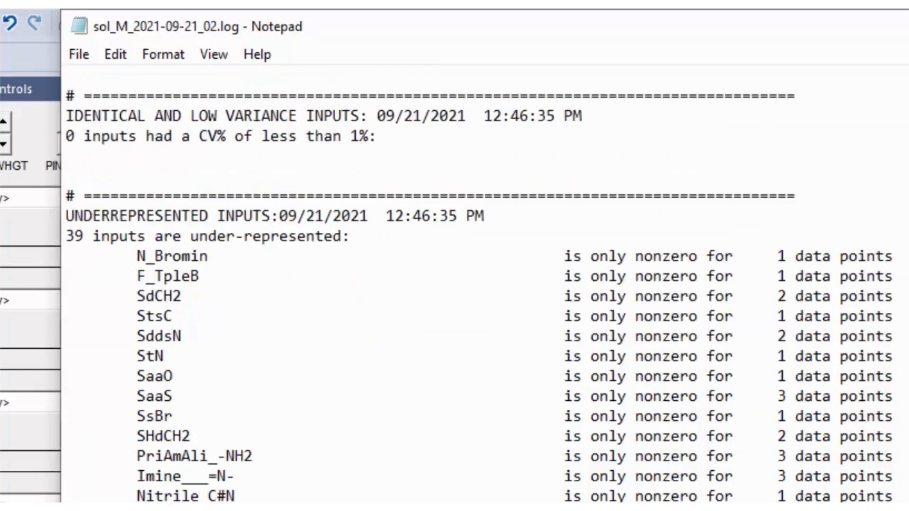
pyautogui.moveTo(135, 252); pyautogui.dragTo(211, 256)
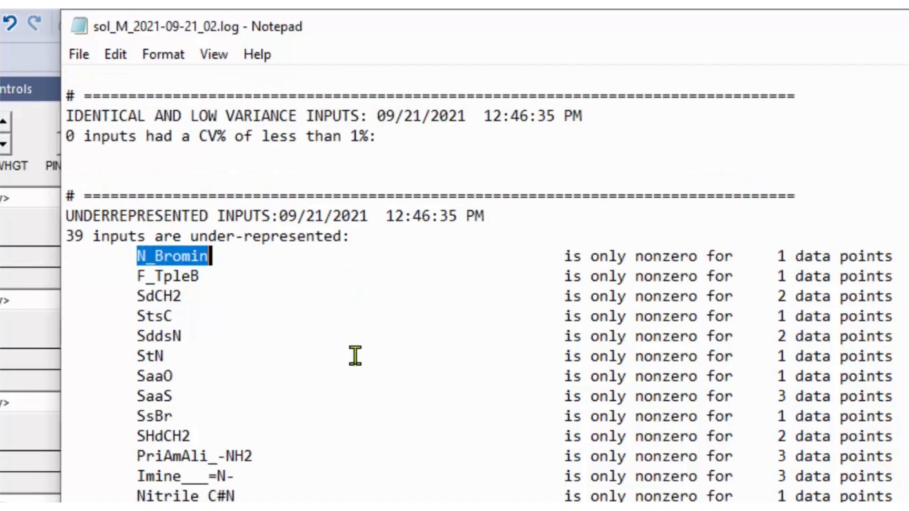
pyautogui.moveTo(777, 256); pyautogui.dragTo(892, 251)
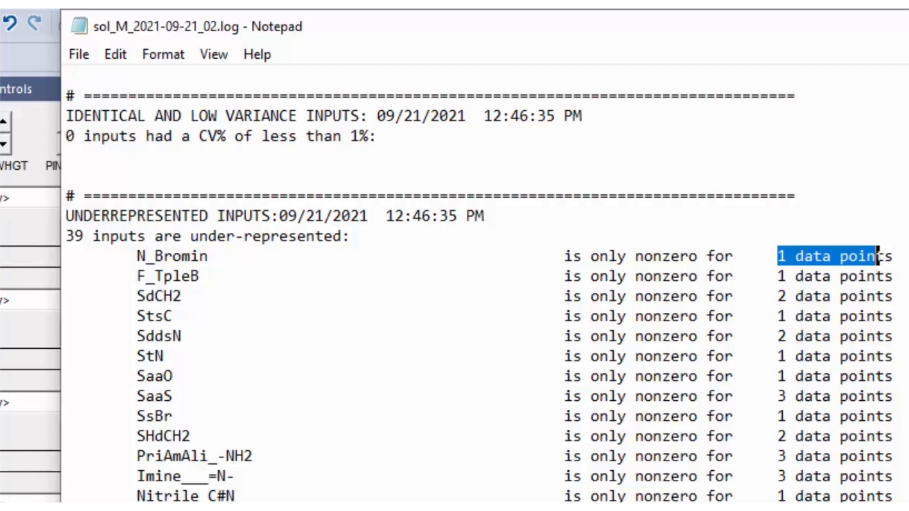
# Examine the highly correlated inputs in the log file, including the correlation between MWt and N_Electr
pyautogui.scroll(-15, 878, 256)
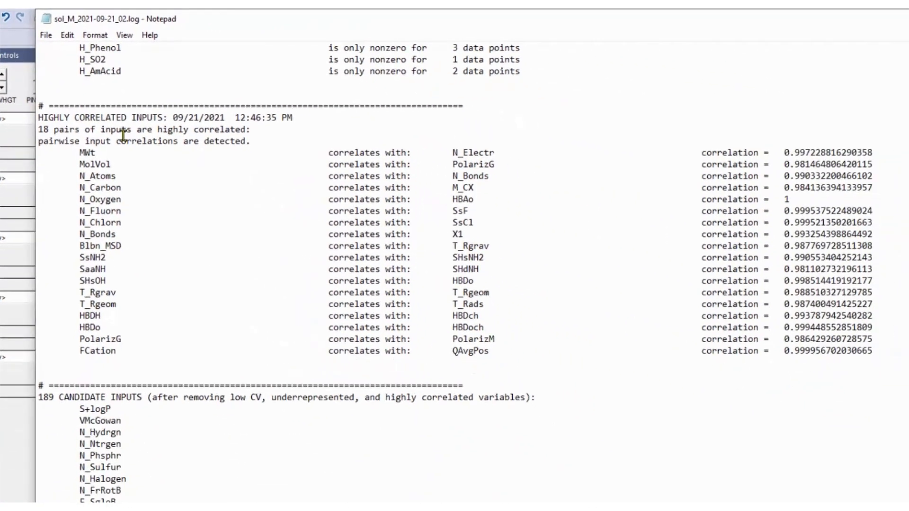
pyautogui.doubleClick(87, 153)
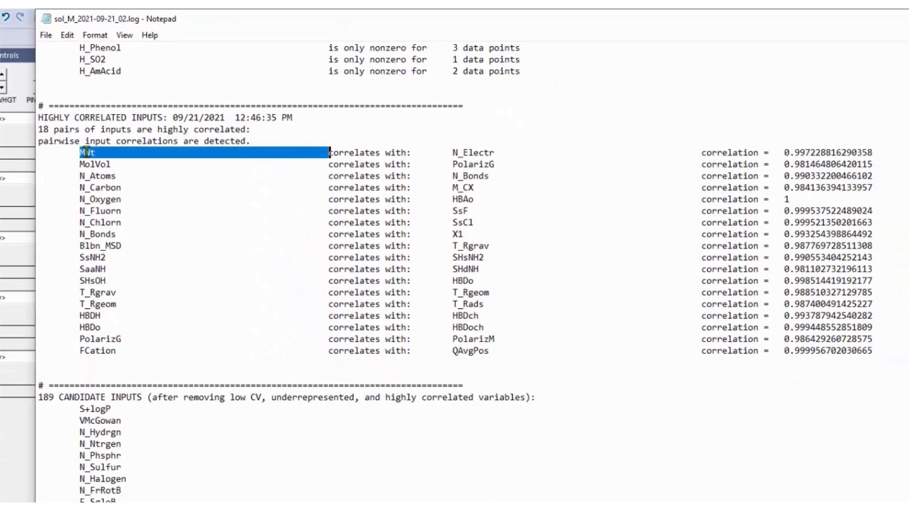
pyautogui.doubleClick(463, 153)
pyautogui.moveTo(783, 153); pyautogui.dragTo(900, 154)
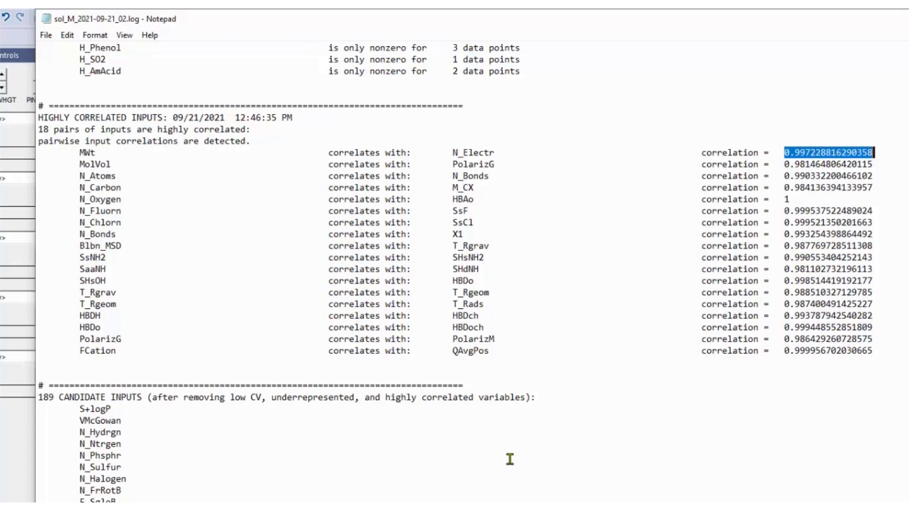
# Review the list of candidate inputs kept after removing low CV, underrepresented and highly correlated variables
pyautogui.scroll(-5, 507, 457)
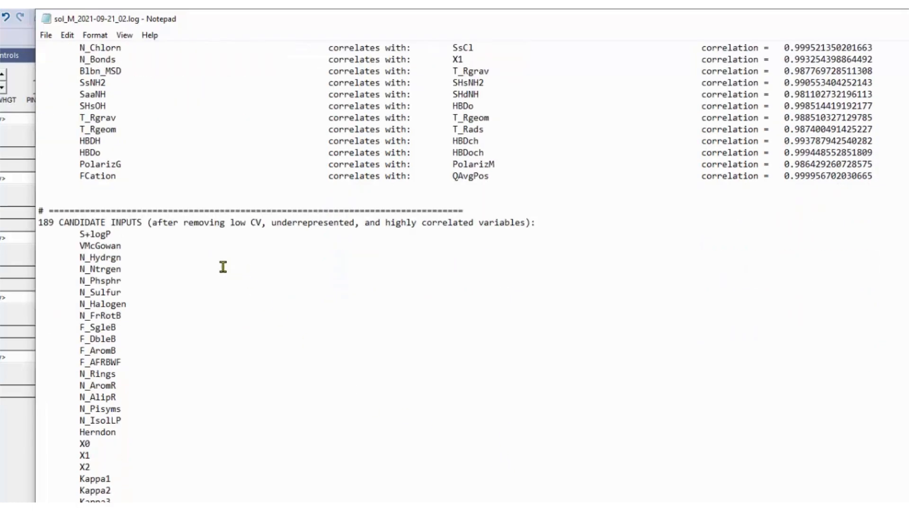
pyautogui.scroll(-3, 232, 267)
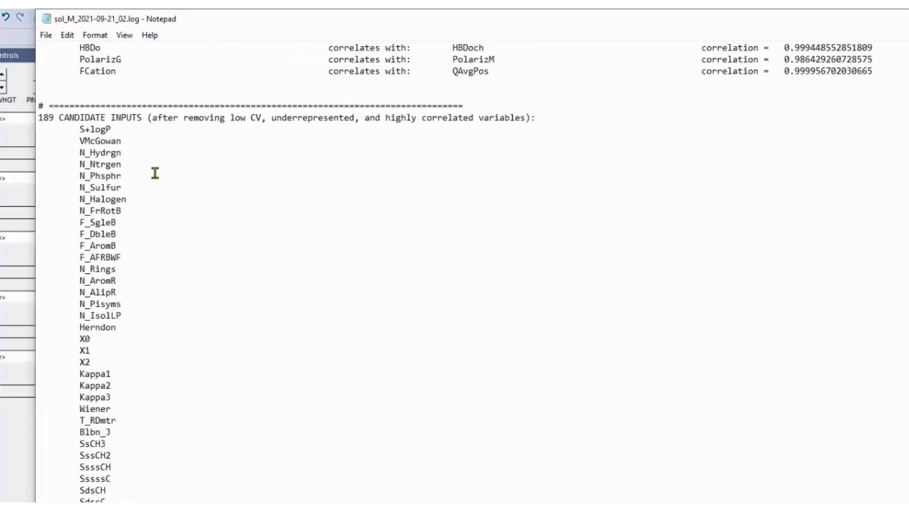
pyautogui.scroll(-3, 225, 237)
pyautogui.scroll(-13, 225, 237)
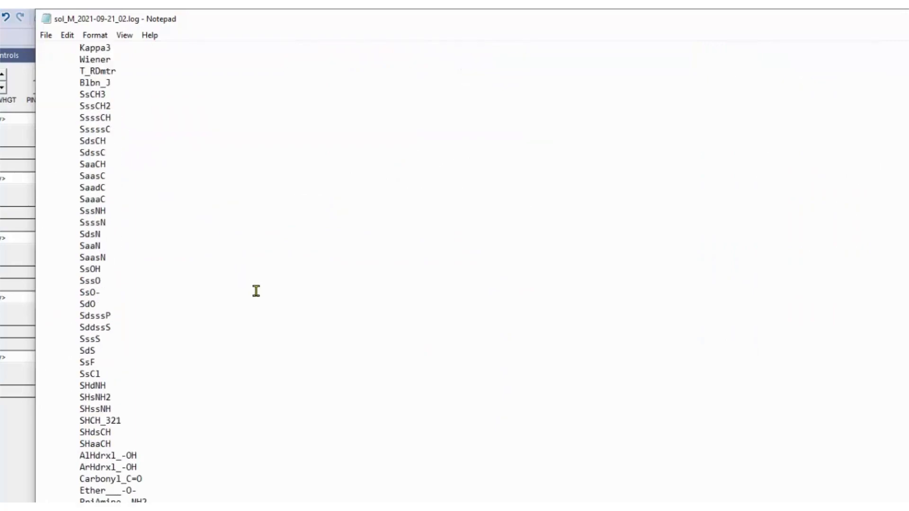
pyautogui.scroll(-20, 690, 467)
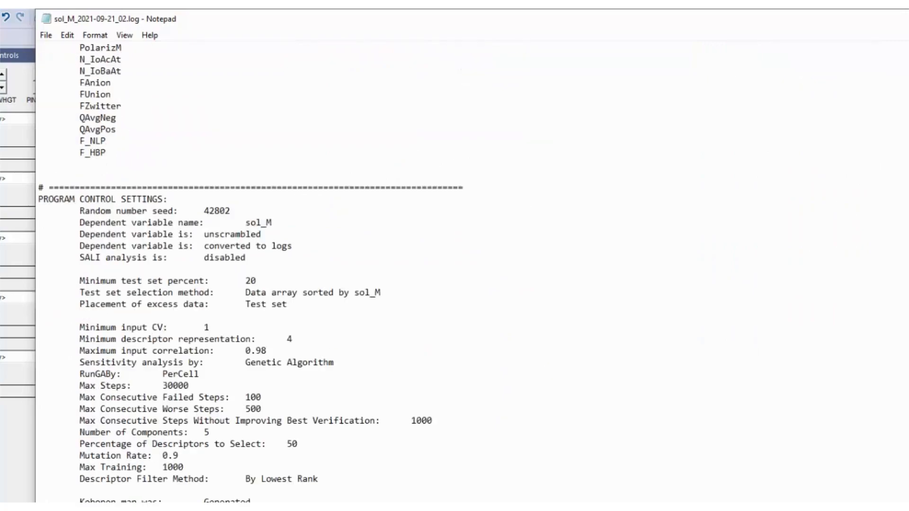
# Review the log's program control settings and its training, verify and test set data points
pyautogui.scroll(20, 690, 466)
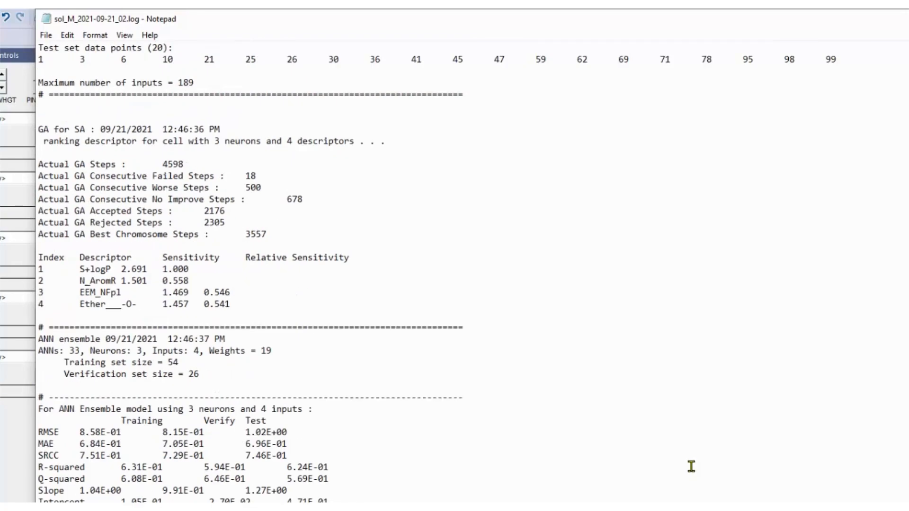
pyautogui.scroll(17, 691, 466)
pyautogui.scroll(-7, 685, 465)
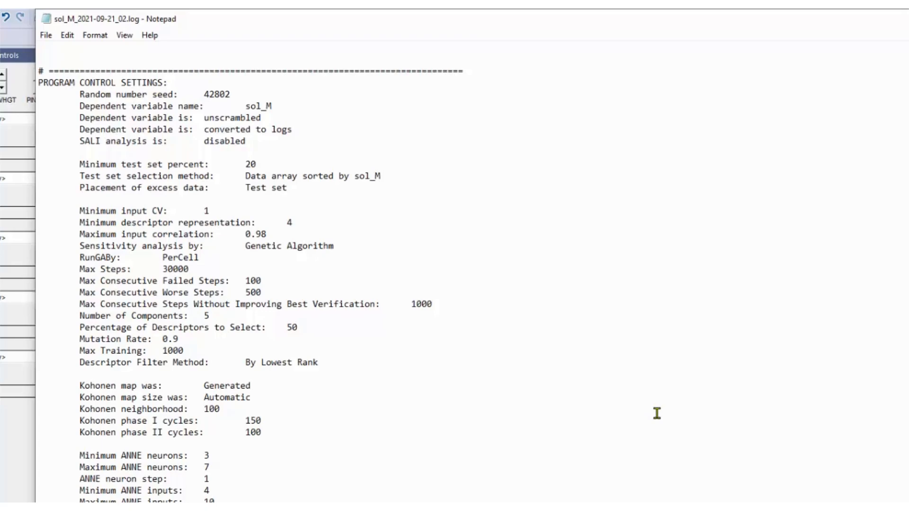
pyautogui.scroll(-16, 657, 413)
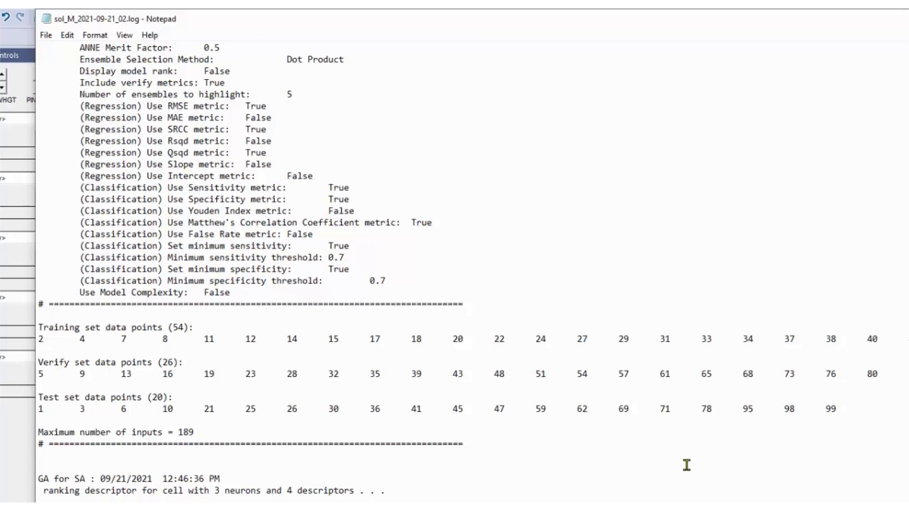
pyautogui.scroll(-6, 687, 466)
# Examine the descriptor sensitivity ranking for the cell with 3 neurons and 4 descriptors, plus the statistics of the ANN ensembles
pyautogui.scroll(-1, 682, 465)
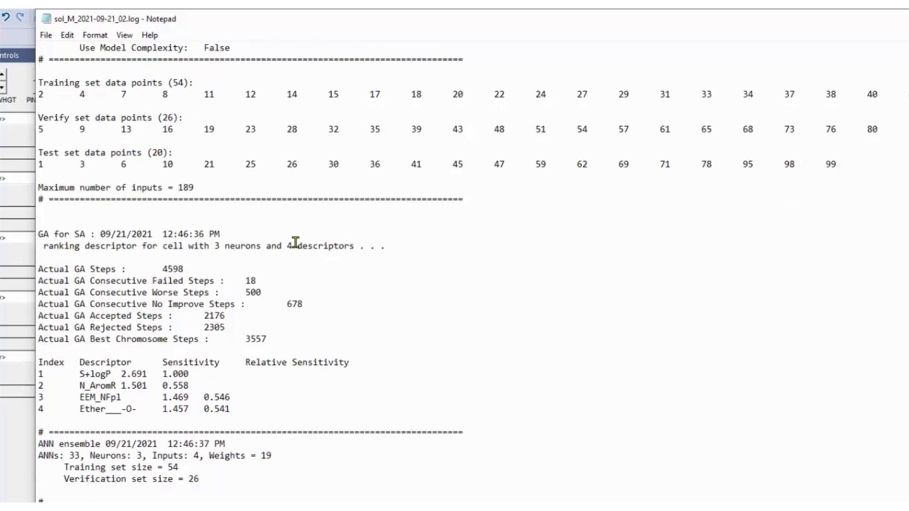
pyautogui.moveTo(40, 374); pyautogui.dragTo(253, 403)
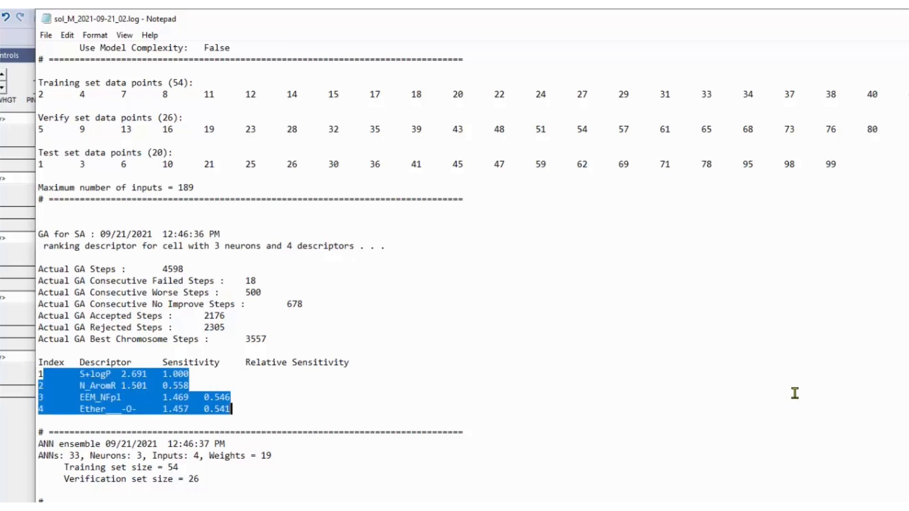
pyautogui.scroll(-8, 795, 394)
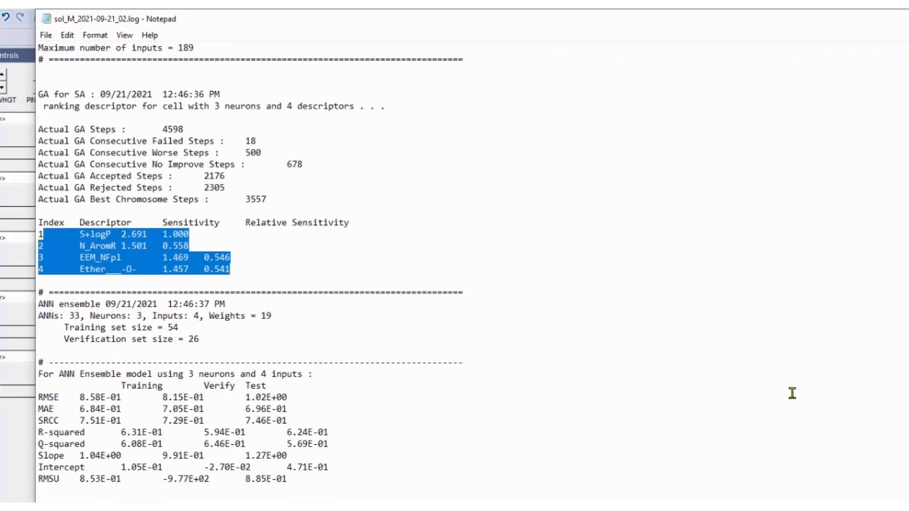
pyautogui.scroll(-20, 792, 394)
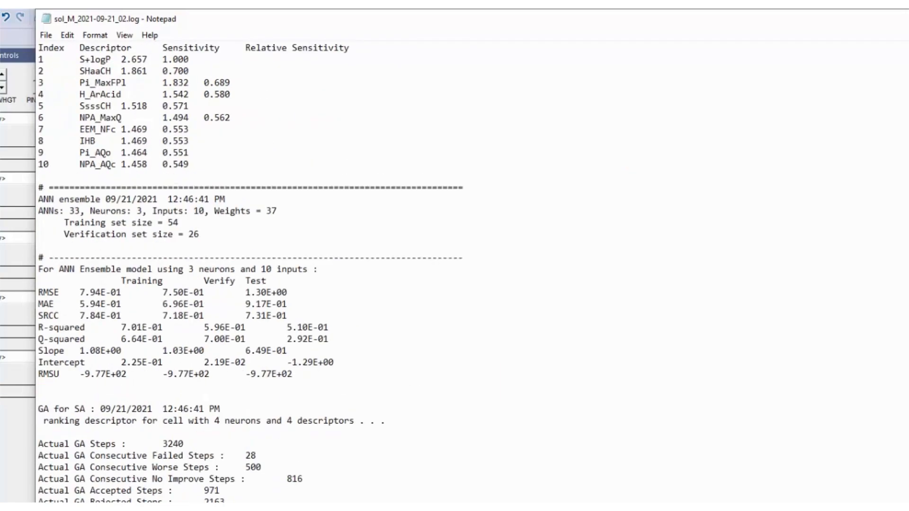
pyautogui.scroll(-20, 251, 275)
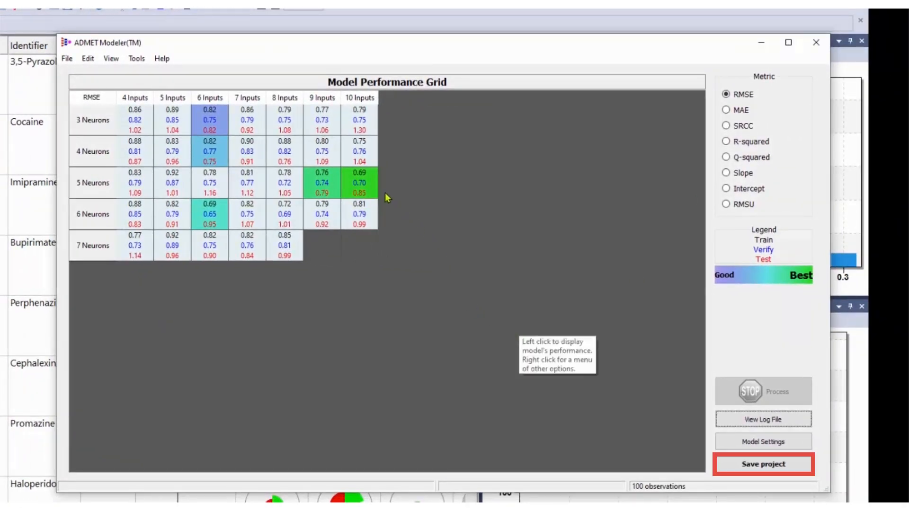
# Save the project in the current folder under the name sol_M_2021-09-21_02
pyautogui.click(732, 464)
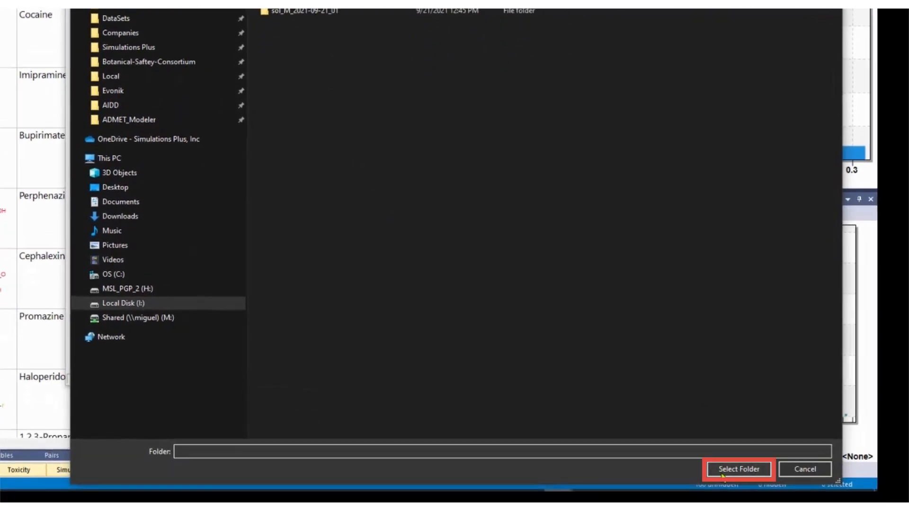
pyautogui.click(742, 469)
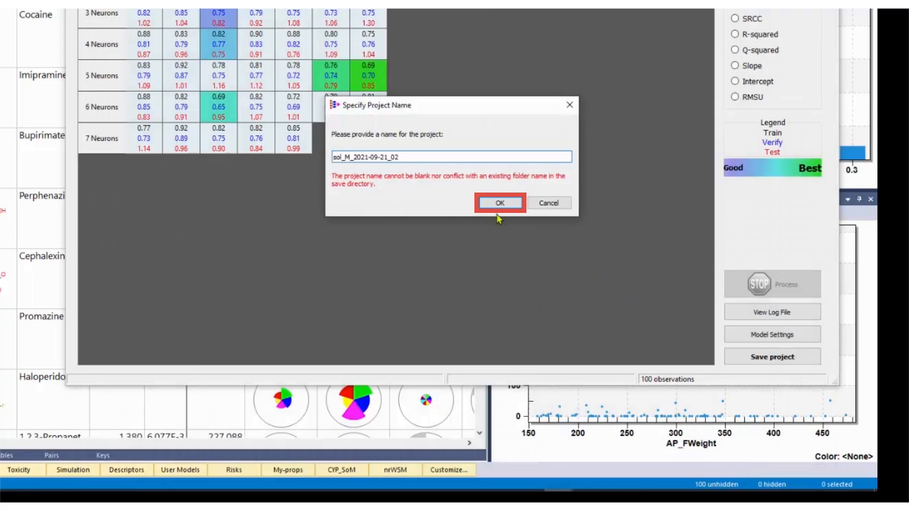
pyautogui.click(500, 203)
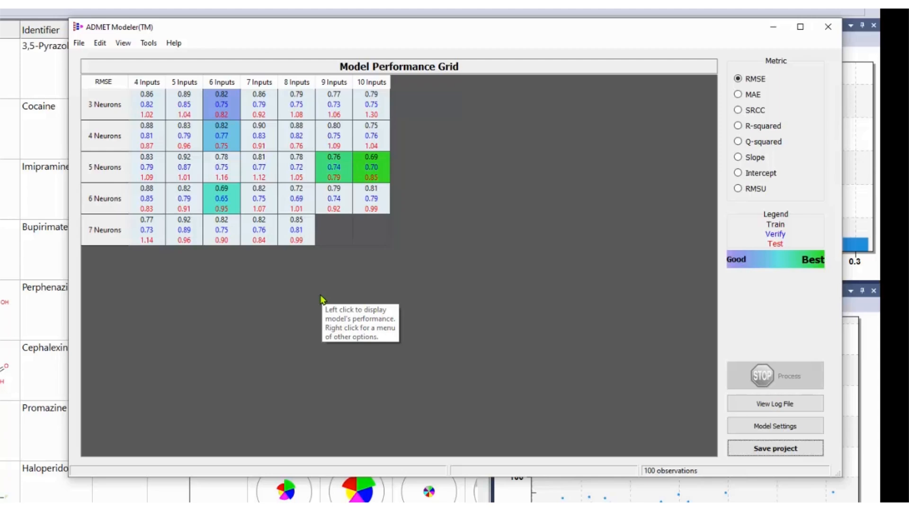
# Open the previously saved project sol_M_2021-09-21_01
pyautogui.click(78, 45)
pyautogui.click(89, 60)
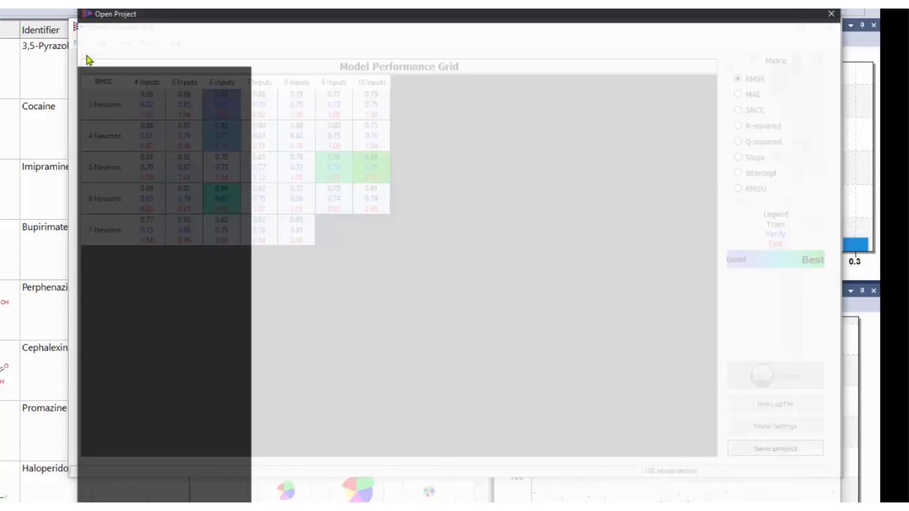
pyautogui.doubleClick(303, 101)
pyautogui.doubleClick(303, 90)
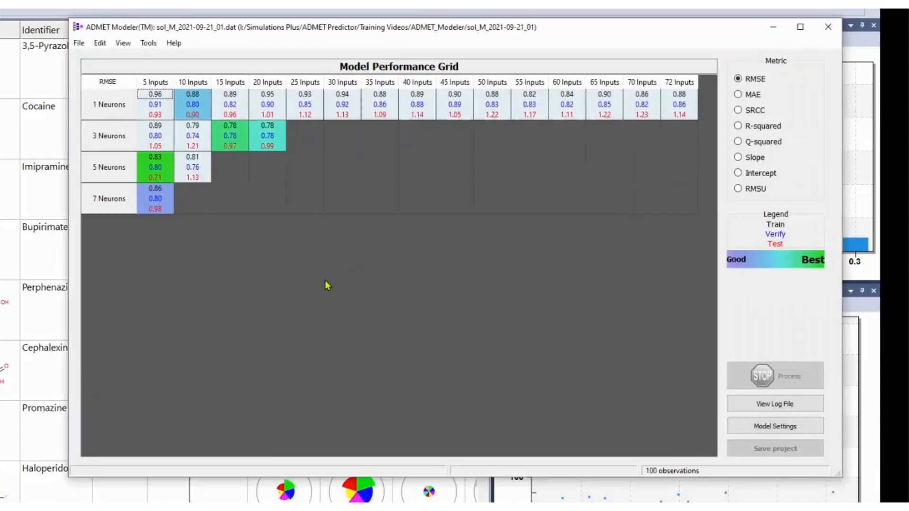
# Display the performance plot for the model with 5 inputs and 5 neurons, copy its image to the clipboard and close the plot
pyautogui.click(166, 179)
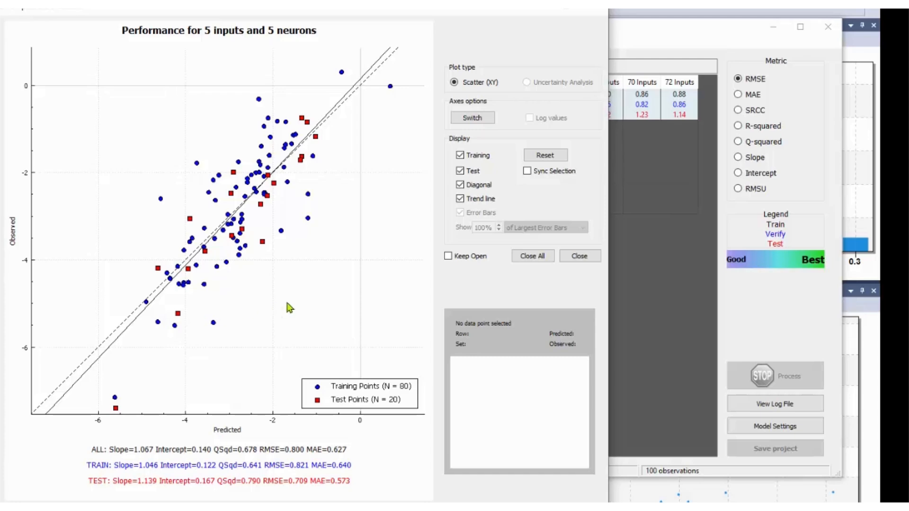
pyautogui.rightClick(304, 304)
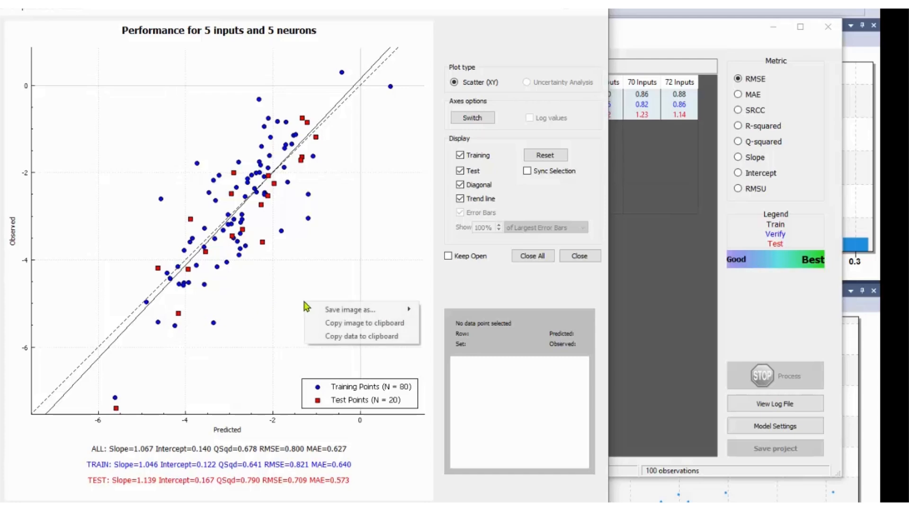
pyautogui.click(337, 324)
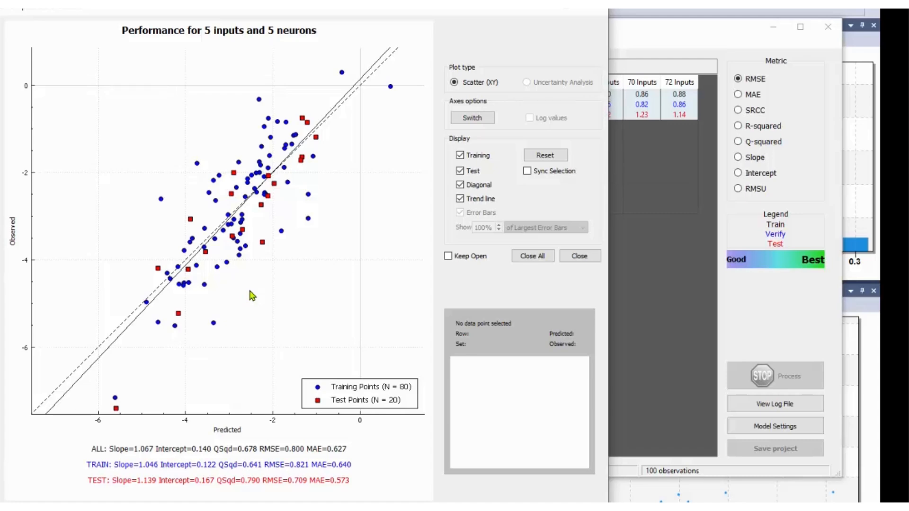
pyautogui.click(588, 15)
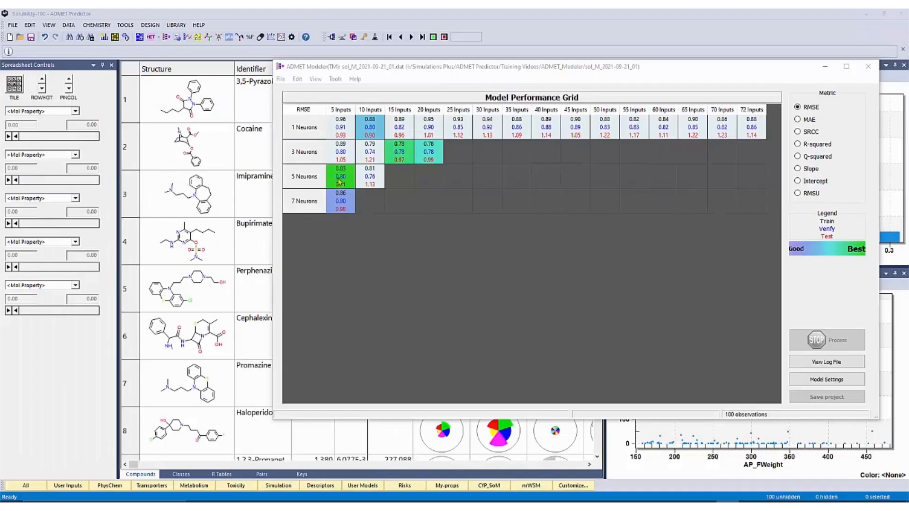
# Start exporting the model with 5 inputs and 5 neurons, and name it Solubility_Model
pyautogui.rightClick(340, 182)
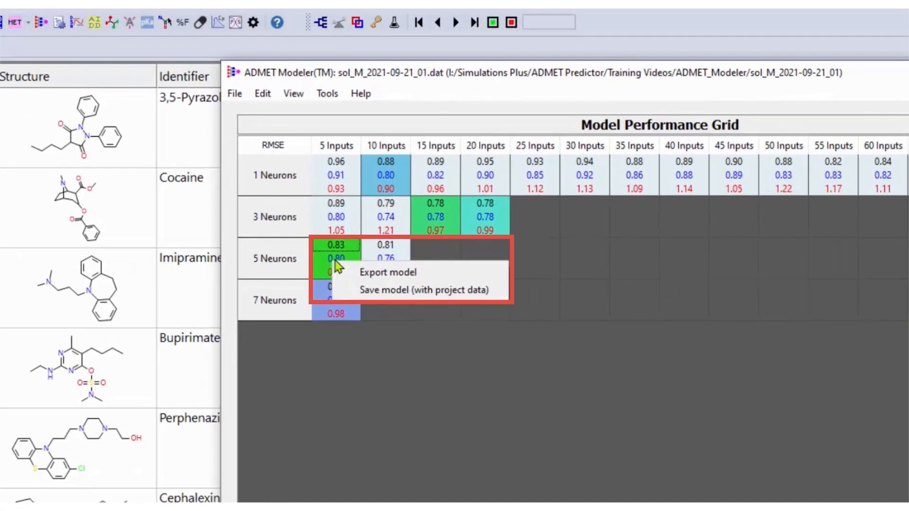
pyautogui.click(384, 275)
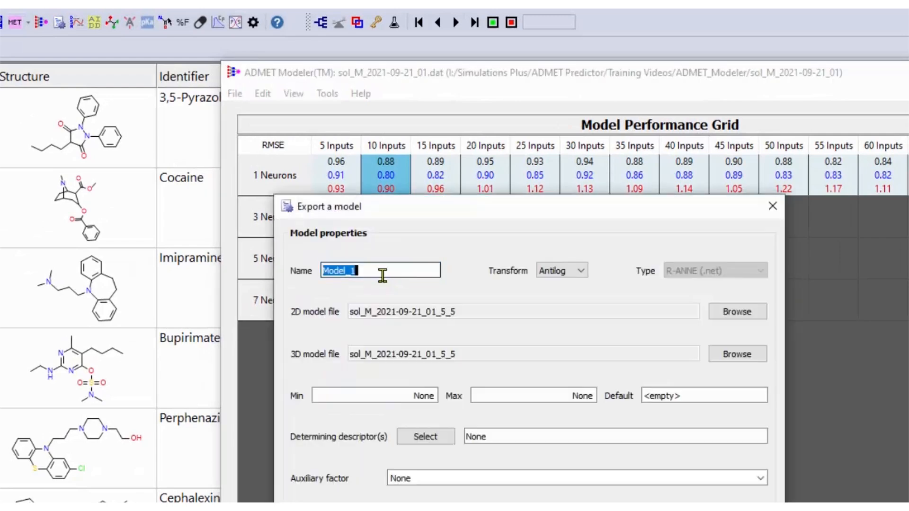
pyautogui.moveTo(470, 215); pyautogui.dragTo(601, 257)
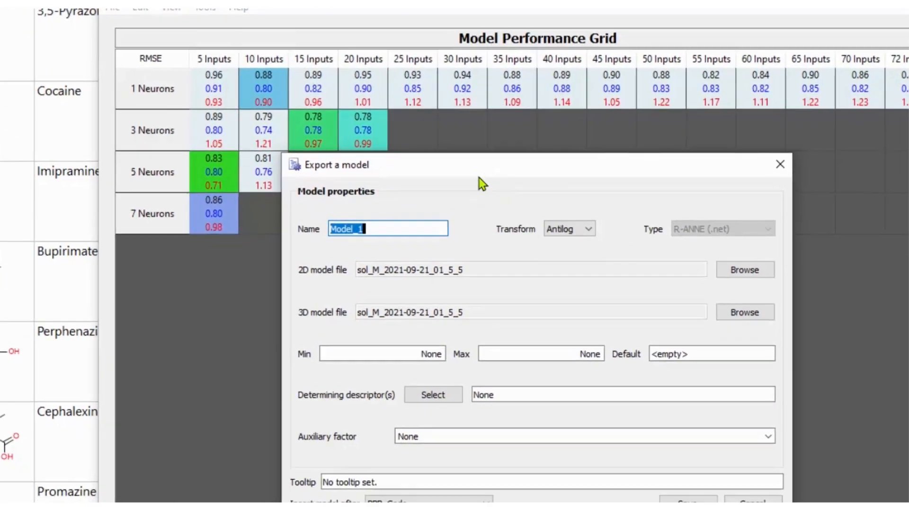
pyautogui.write('Solubi')
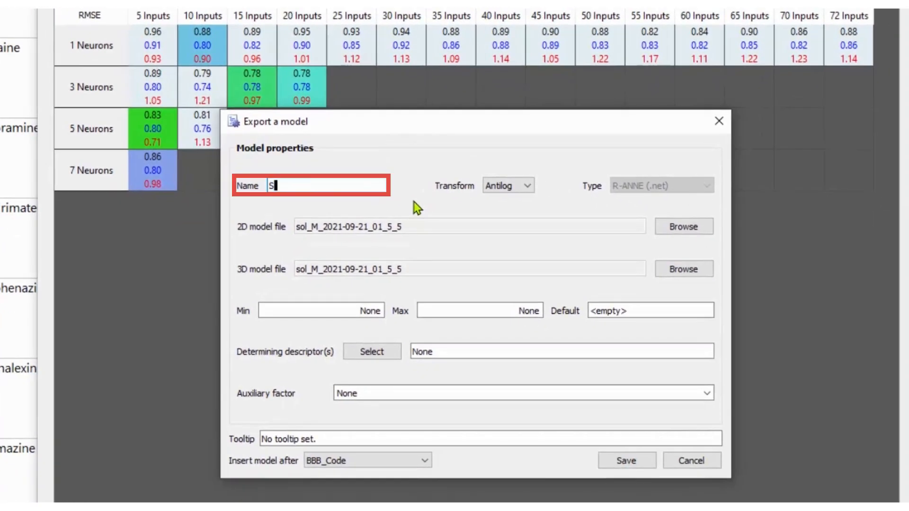
pyautogui.write('lity_MOD')
pyautogui.press('BackSpace')
pyautogui.press('BackSpace')
pyautogui.write('d')
pyautogui.press('BackSpace')
pyautogui.write('odel')
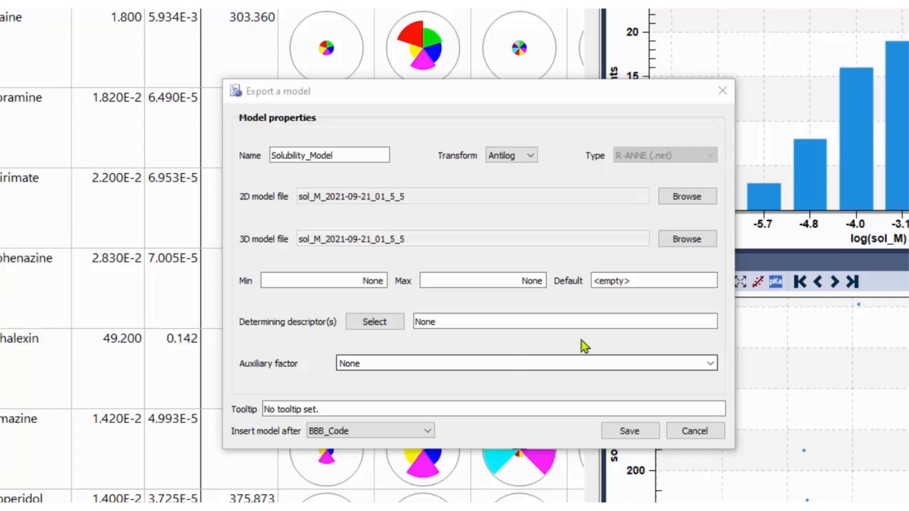
# Set the exported model's auxiliary factor to MWt
pyautogui.click(711, 365)
pyautogui.scroll(-15, 615, 419)
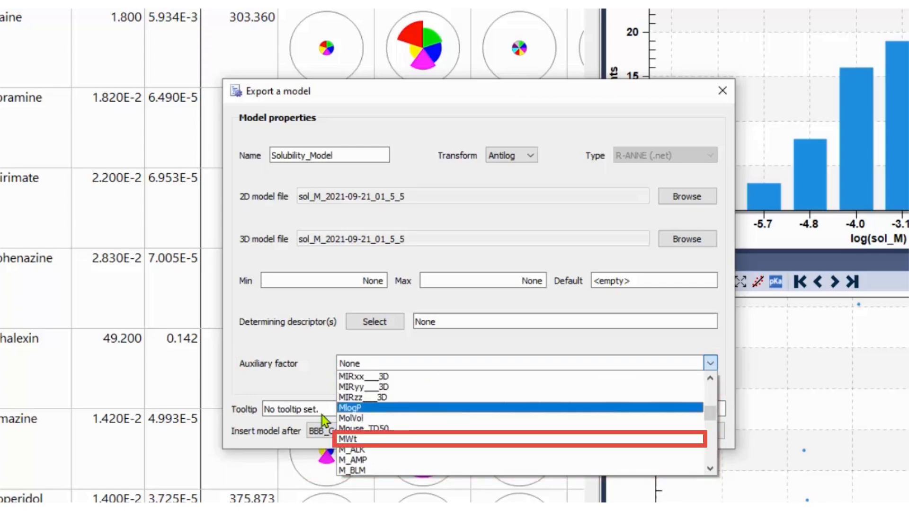
pyautogui.click(353, 440)
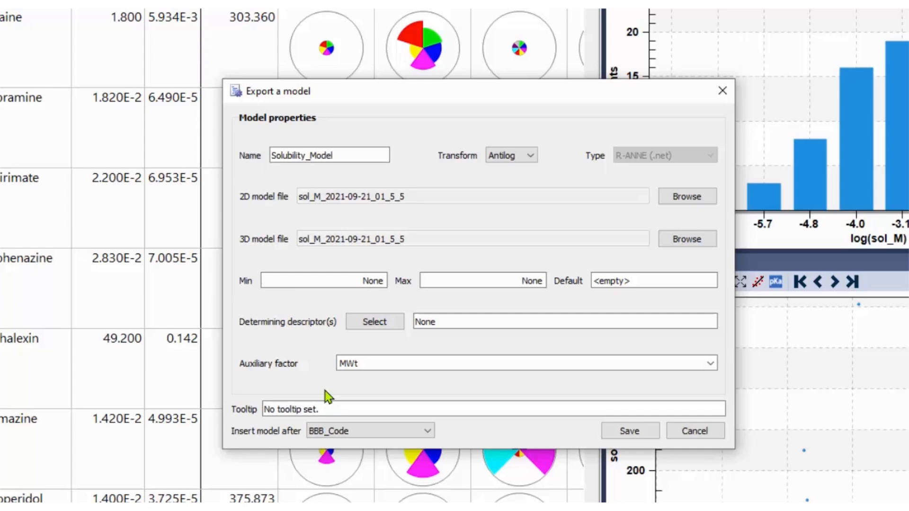
# Set the exported model's tooltip to "solubility model based on 100 compounds in mg/ml"
pyautogui.click(332, 407)
pyautogui.tripleClick(291, 409)
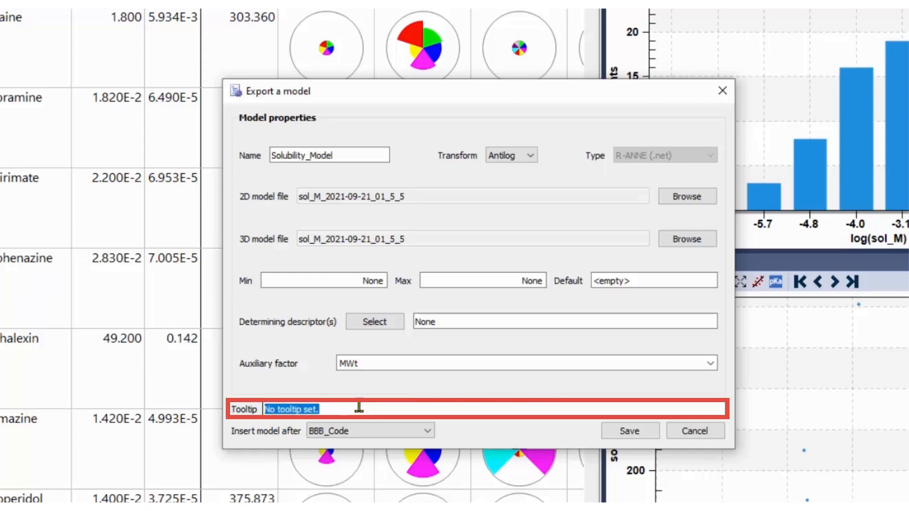
pyautogui.write('solu')
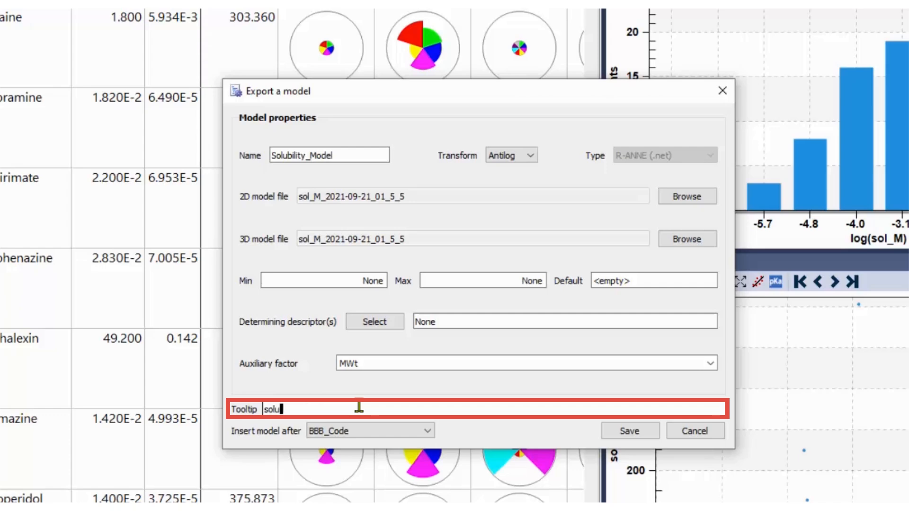
pyautogui.write('bility model based on 100')
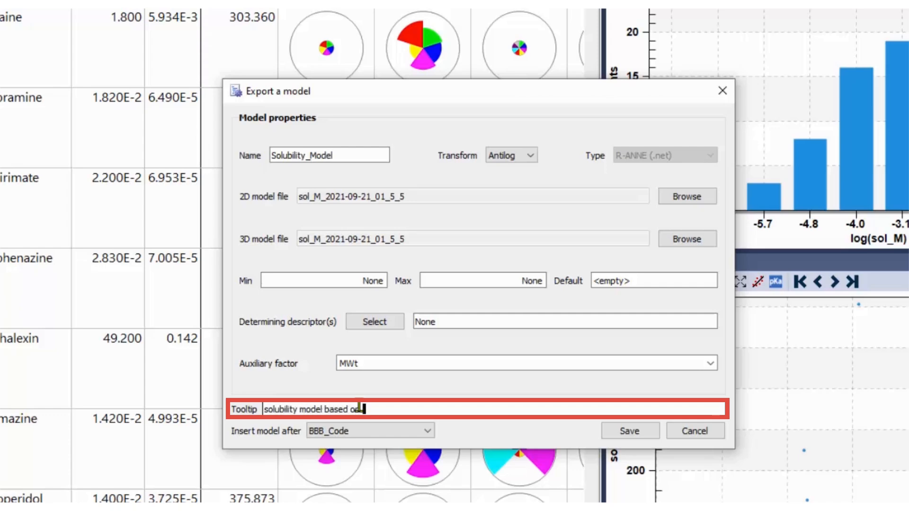
pyautogui.write(' compounds in mg/ml')
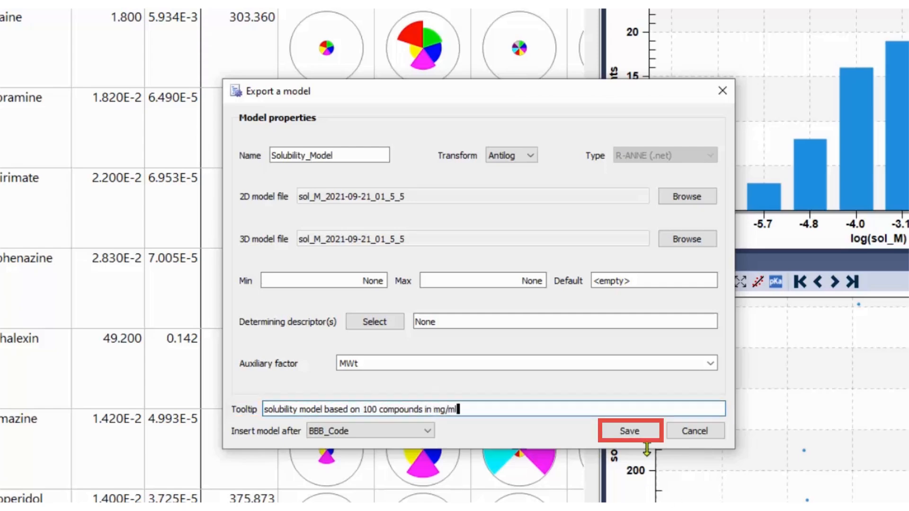
# Save the exported solubility model, close the modeler window and recalculate the ADMET properties with the changed model database
pyautogui.click(631, 430)
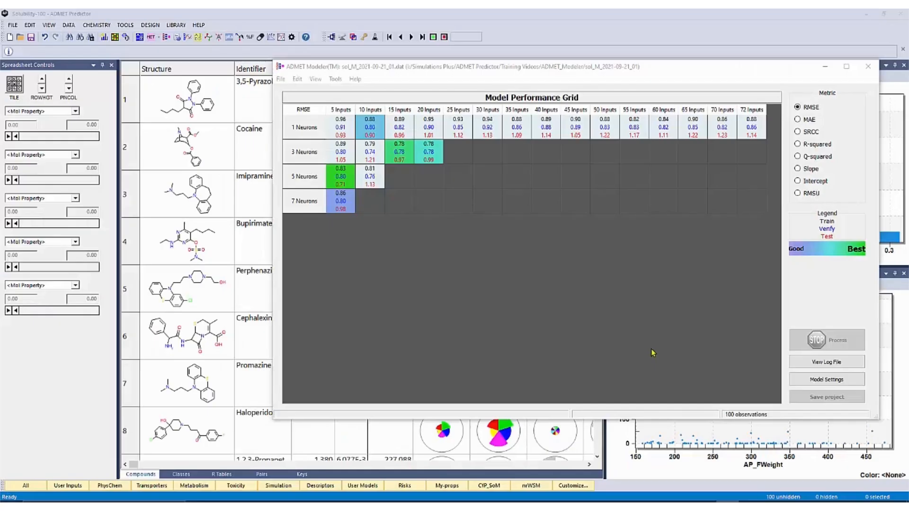
pyautogui.click(869, 68)
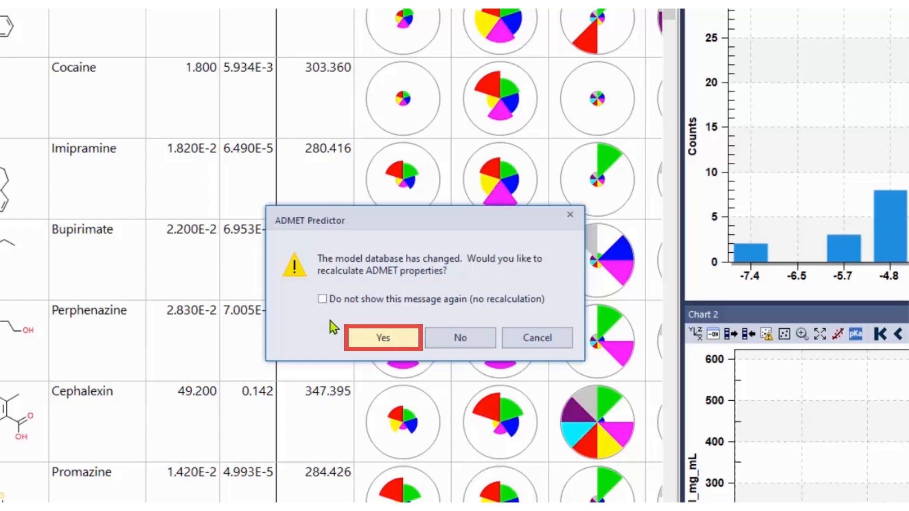
pyautogui.click(360, 340)
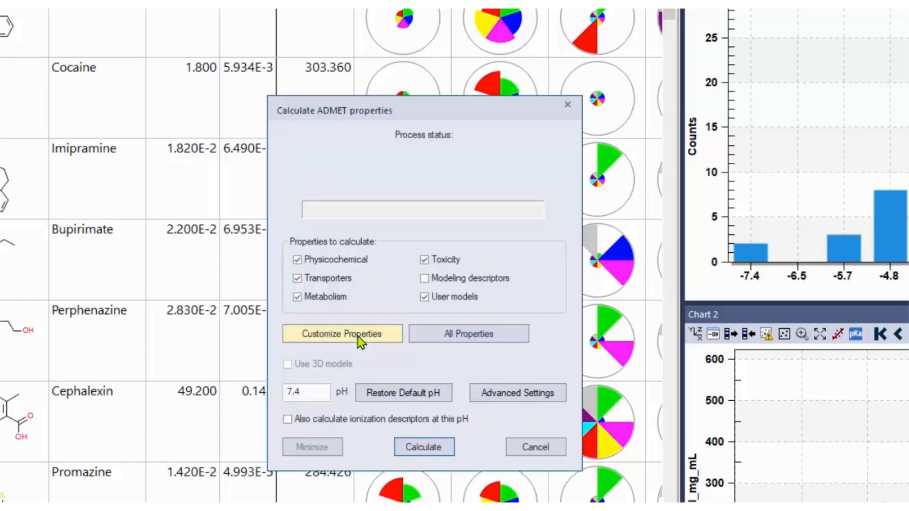
pyautogui.click(404, 443)
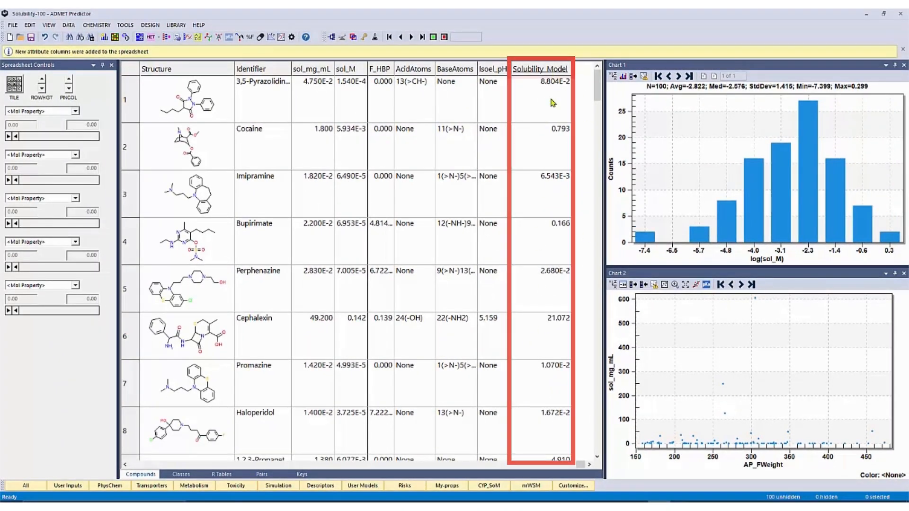
# Pin the Solubility_Model column and color the spreadsheet cells by all available attributes
pyautogui.rightClick(556, 71)
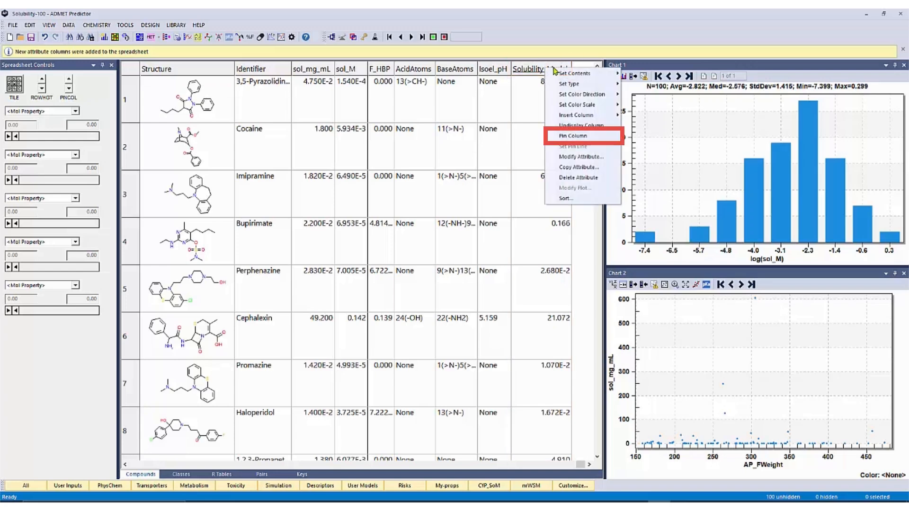
pyautogui.click(574, 135)
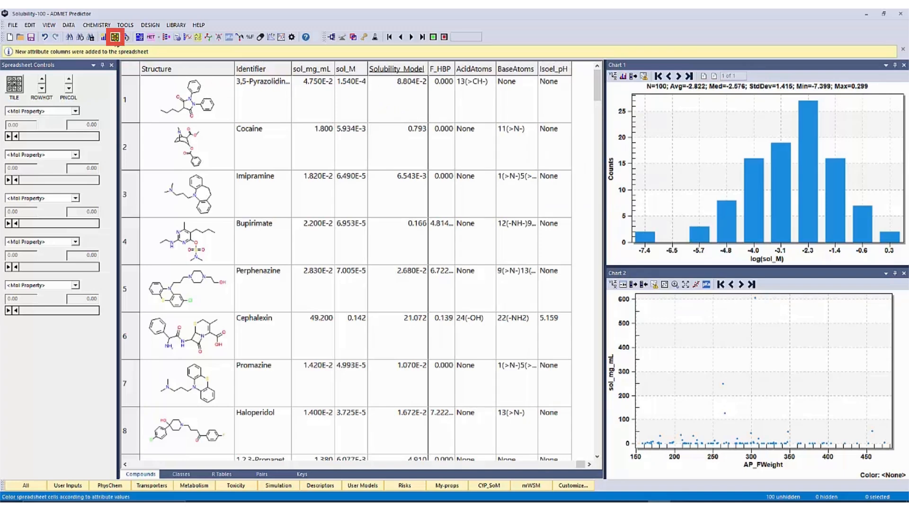
pyautogui.click(115, 37)
pyautogui.click(526, 191)
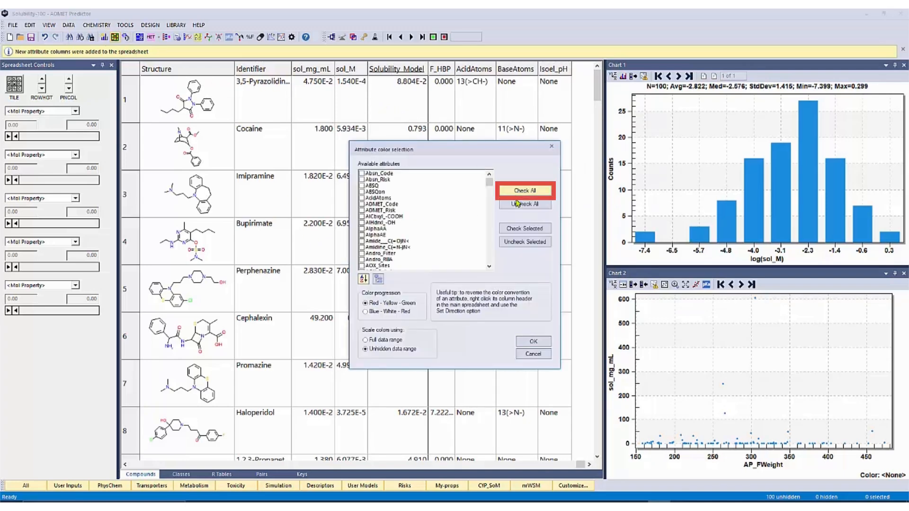
pyautogui.click(527, 340)
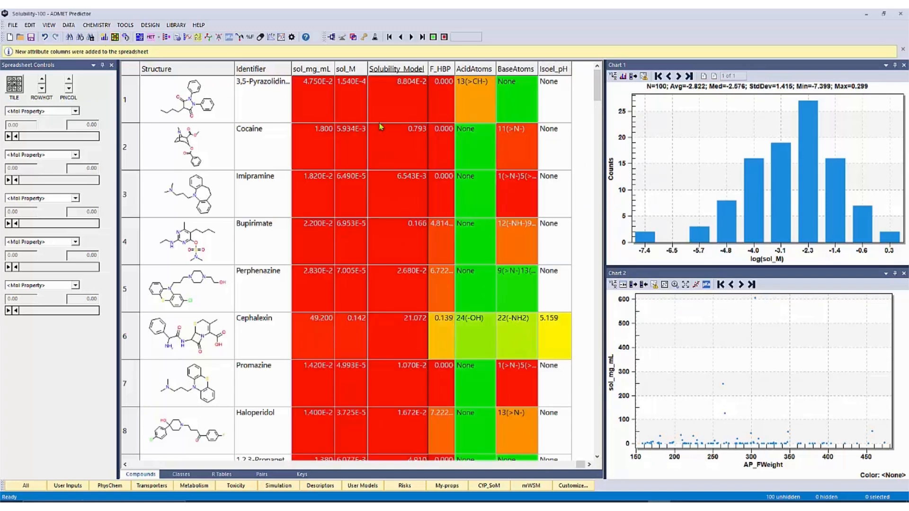
# Sort the compounds by sol_mg_mL in ascending order and place the Solubility_Model column directly after sol_mg_mL
pyautogui.click(324, 70)
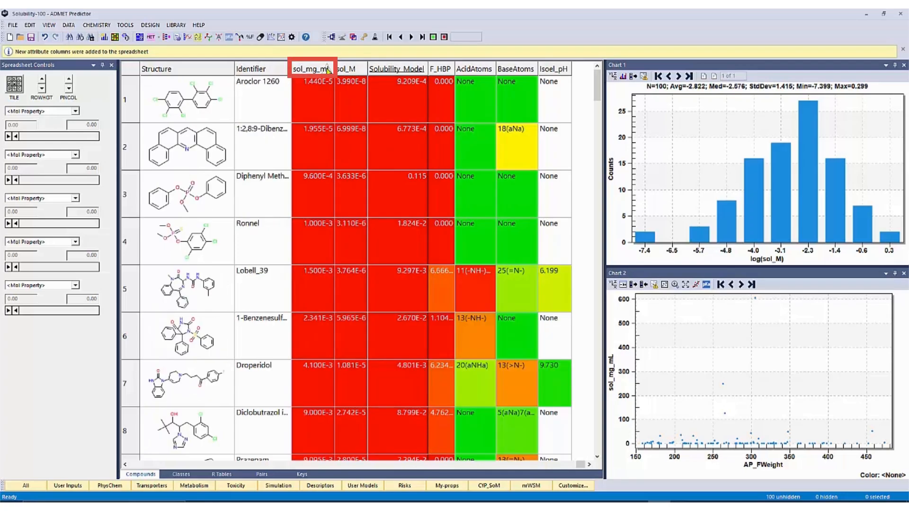
pyautogui.moveTo(379, 71); pyautogui.dragTo(338, 70)
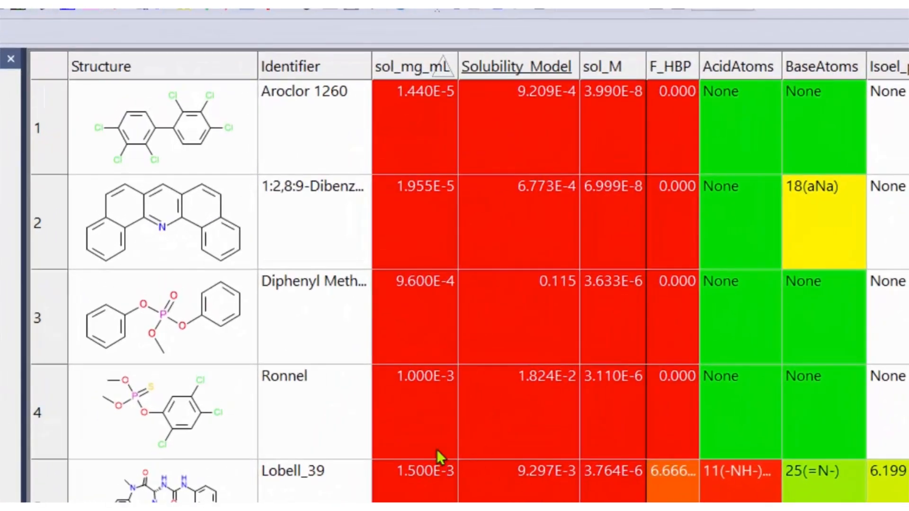
pyautogui.click(240, 337)
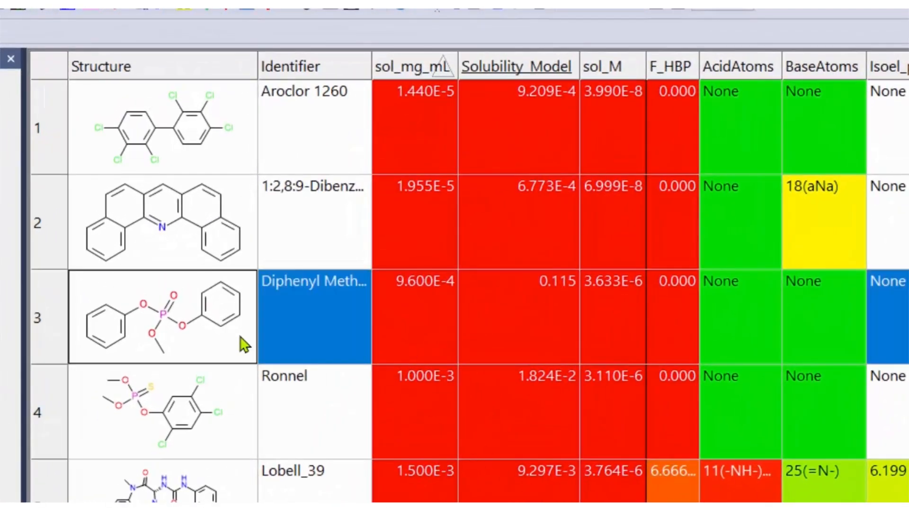
# Undock Chart 2 as a floating window and choose Solubility_Model for its X axis, keeping sol_mg_mL on Y
pyautogui.moveTo(900, 474); pyautogui.dragTo(465, 151)
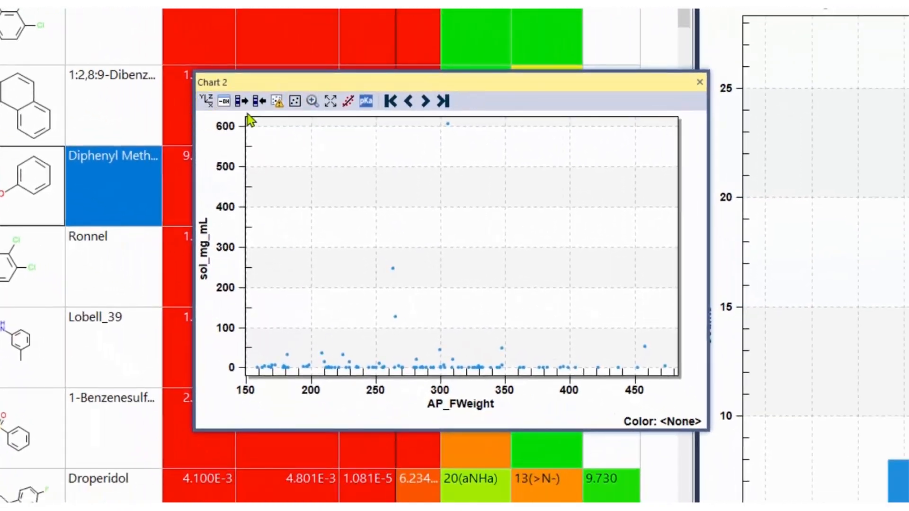
pyautogui.click(206, 101)
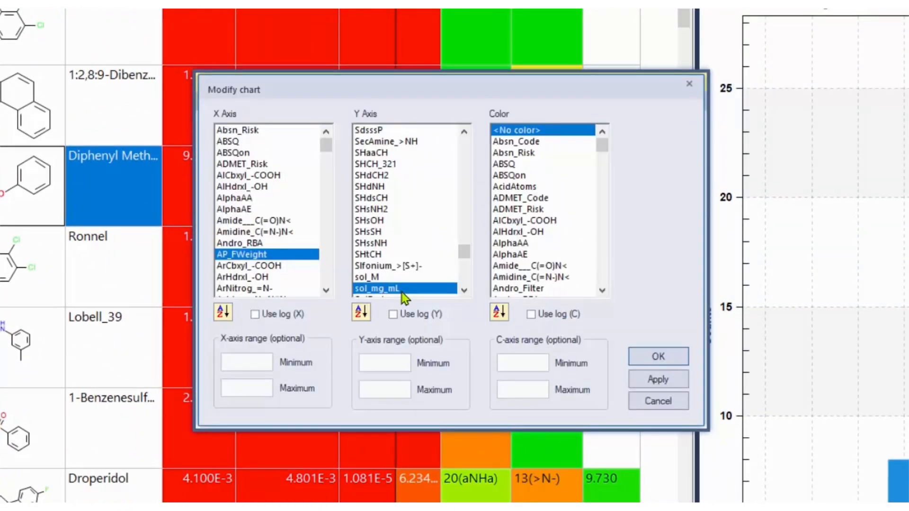
pyautogui.click(285, 267)
pyautogui.press('s')
pyautogui.scroll(-5, 286, 269)
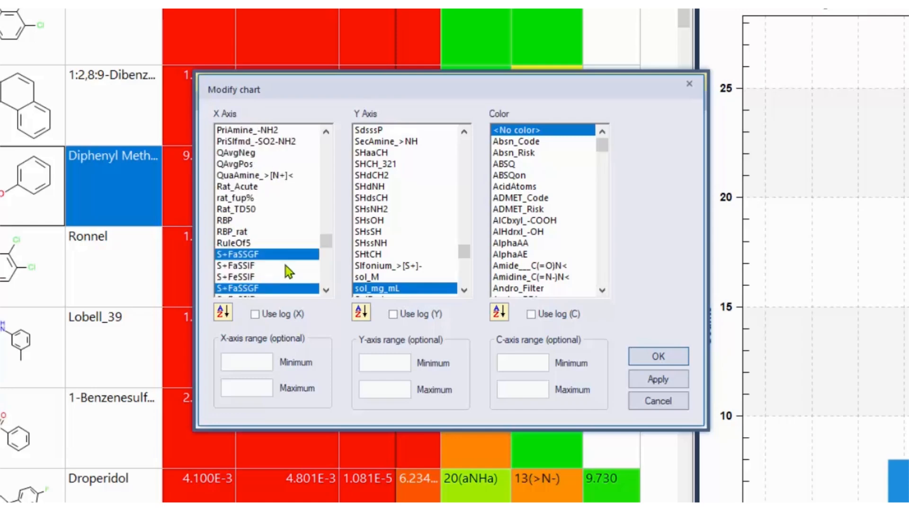
pyautogui.scroll(-10, 286, 268)
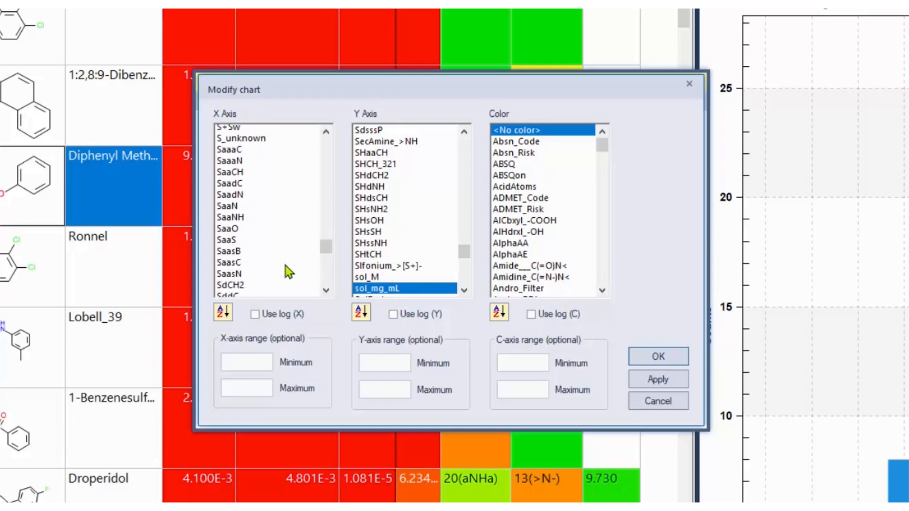
pyautogui.scroll(-3, 289, 272)
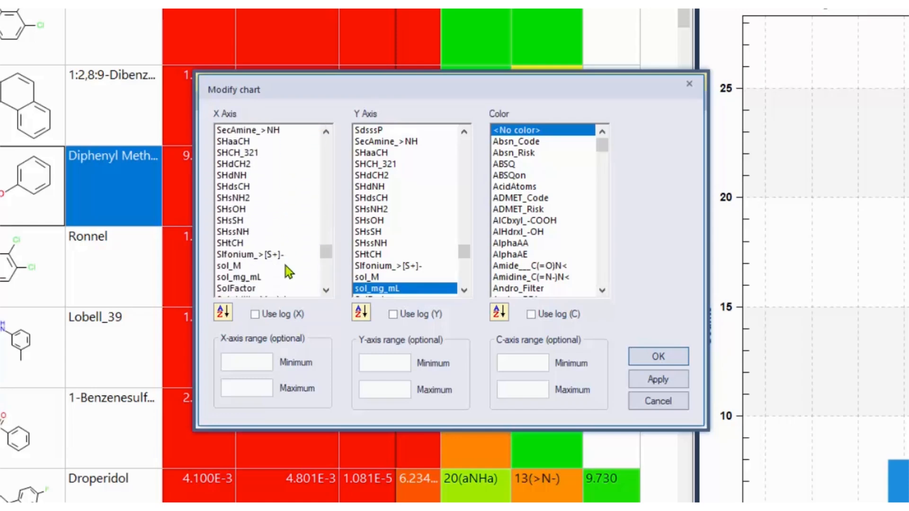
pyautogui.scroll(-1, 289, 273)
pyautogui.click(273, 267)
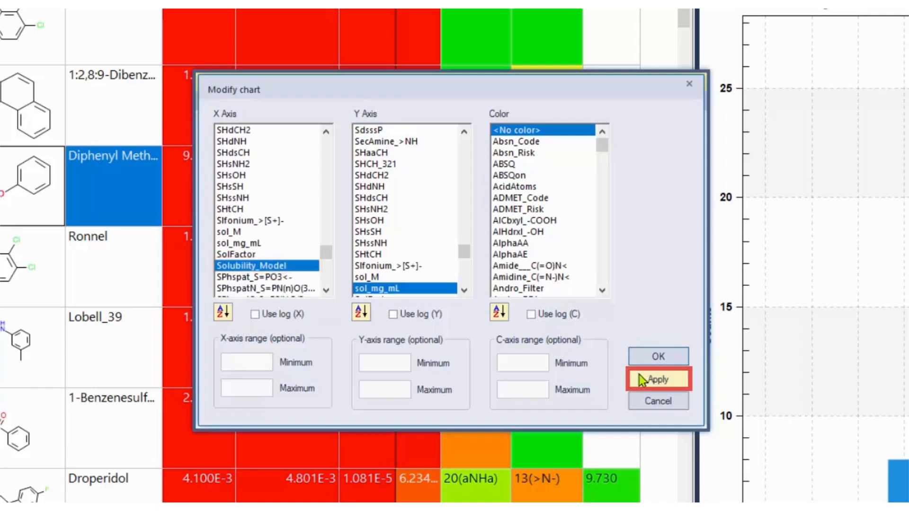
# Use log scales on both axes of the Solubility_Model versus sol_mg_mL chart and show its fit line
pyautogui.click(393, 314)
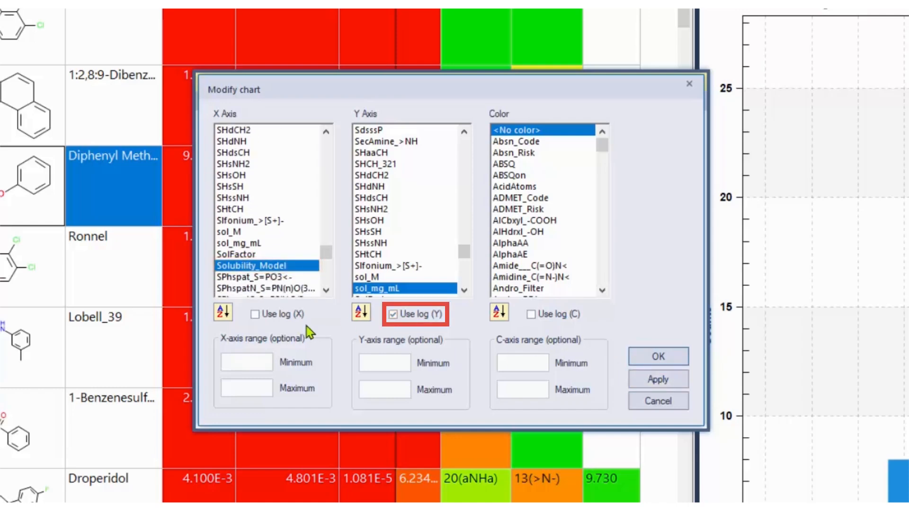
pyautogui.click(289, 318)
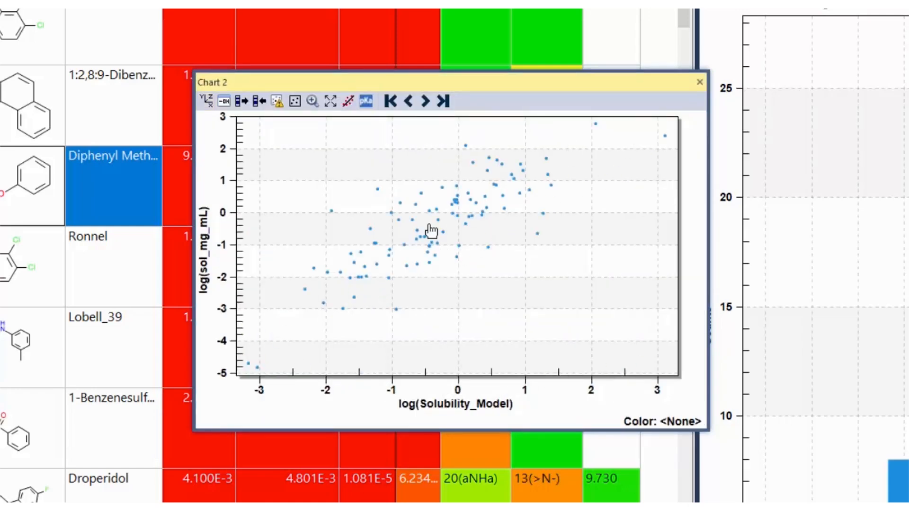
pyautogui.click(349, 101)
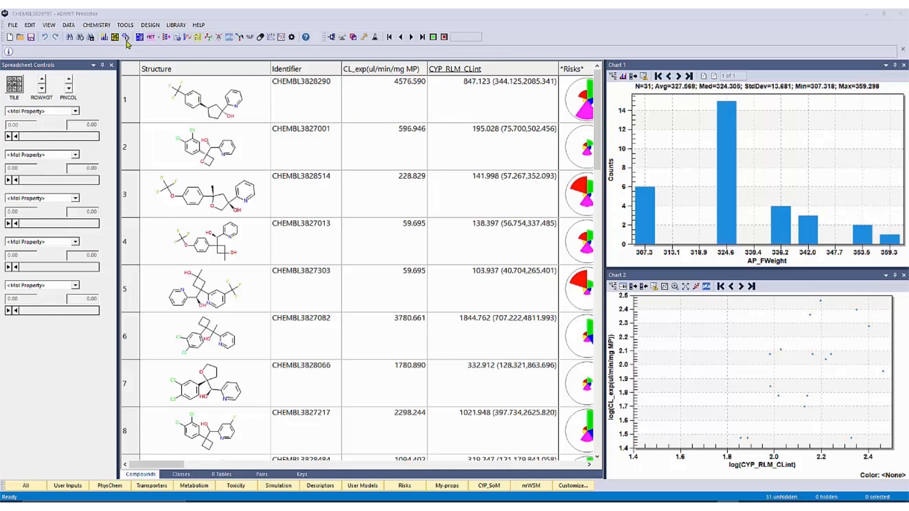
# Start generating a new model from the CHEMBL dataset with CL_exp(ul/min/mg MP) as the dependent variable
pyautogui.click(165, 37)
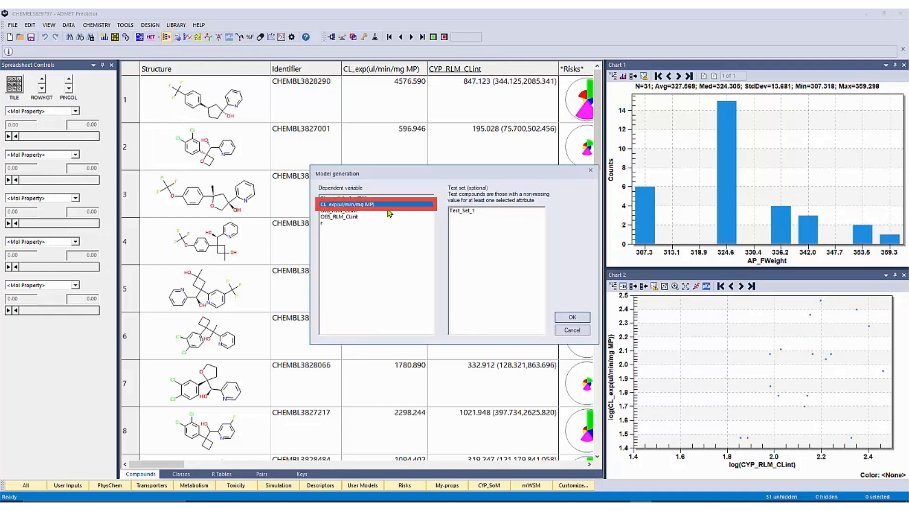
pyautogui.click(573, 318)
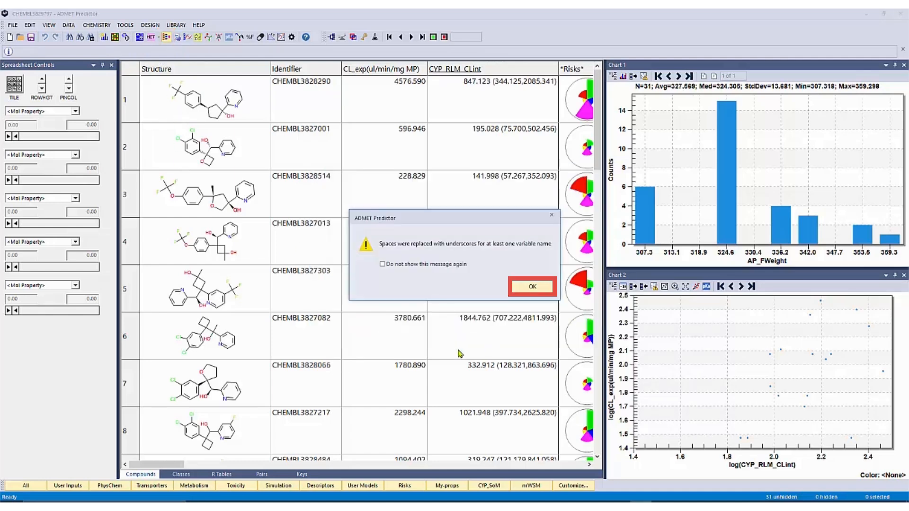
pyautogui.click(534, 287)
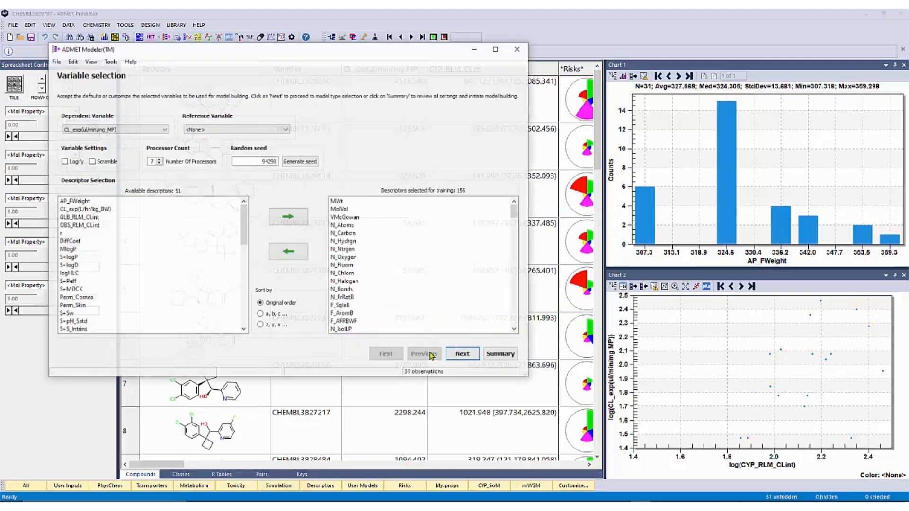
pyautogui.moveTo(421, 53); pyautogui.dragTo(632, 55)
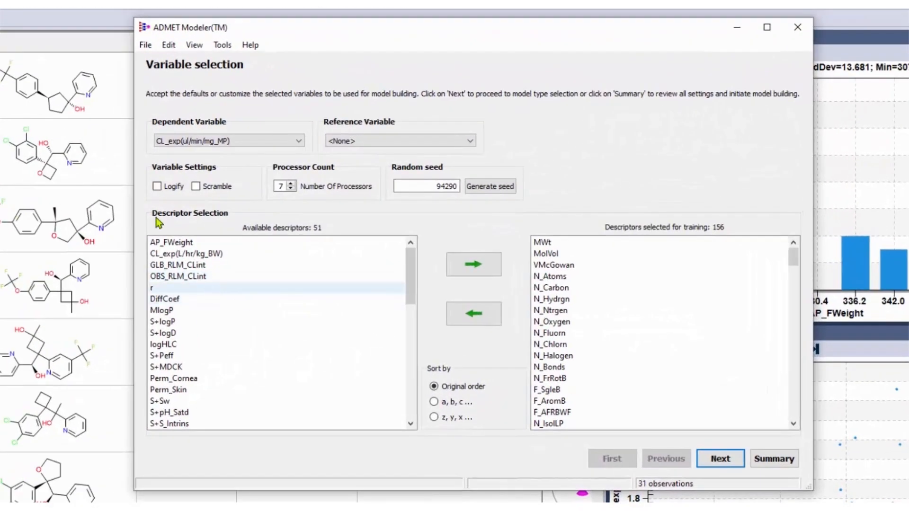
# Set the new model's reference variable to CYP_RLM_CLint
pyautogui.click(342, 144)
pyautogui.scroll(-3, 376, 207)
pyautogui.scroll(-2, 378, 213)
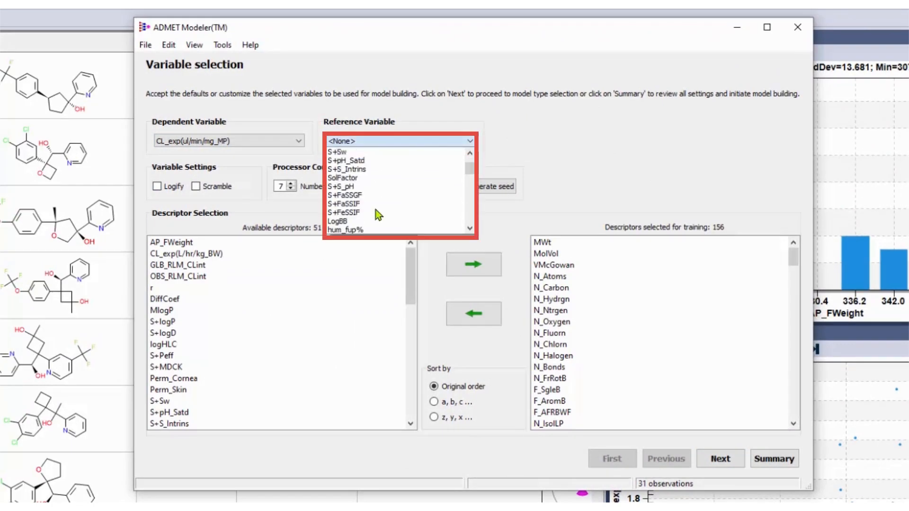
pyautogui.scroll(-3, 378, 215)
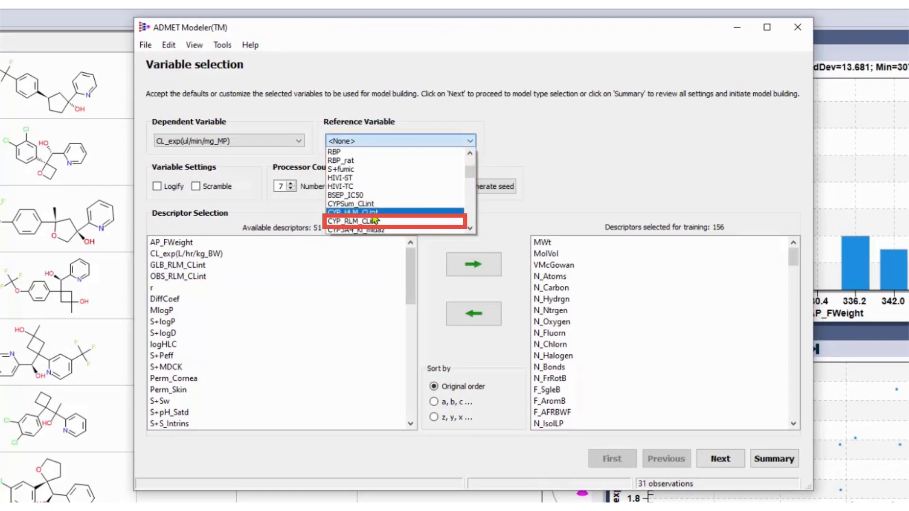
pyautogui.click(374, 220)
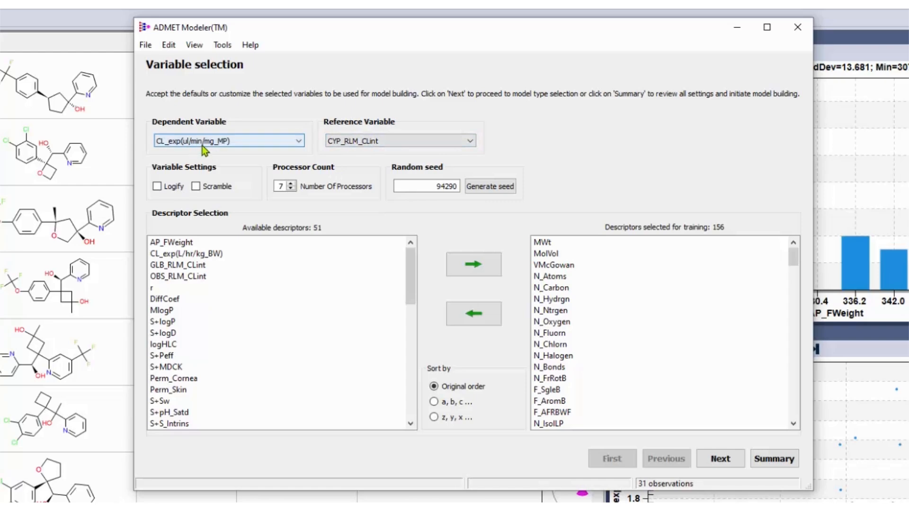
# Logify the dependent variable, add S+logP to the training descriptors and proceed to the modeling protocol
pyautogui.click(157, 187)
pyautogui.click(177, 322)
pyautogui.click(473, 264)
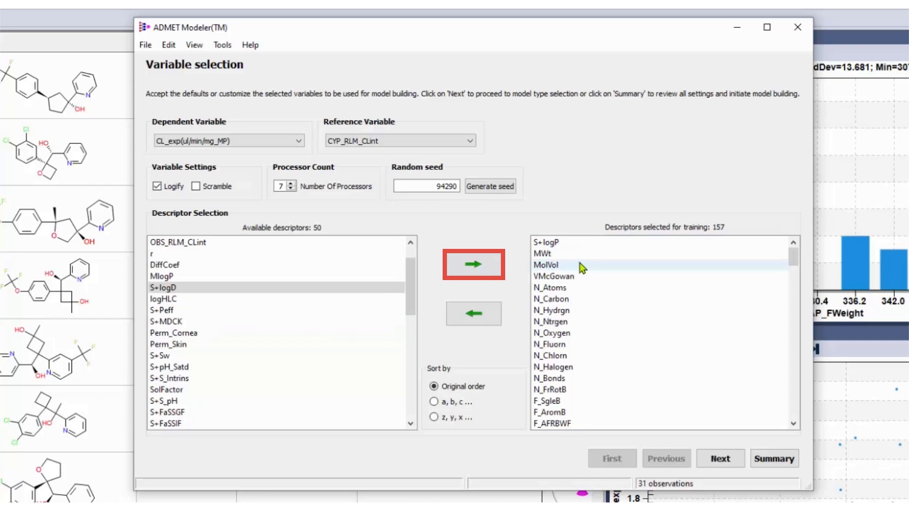
pyautogui.click(720, 459)
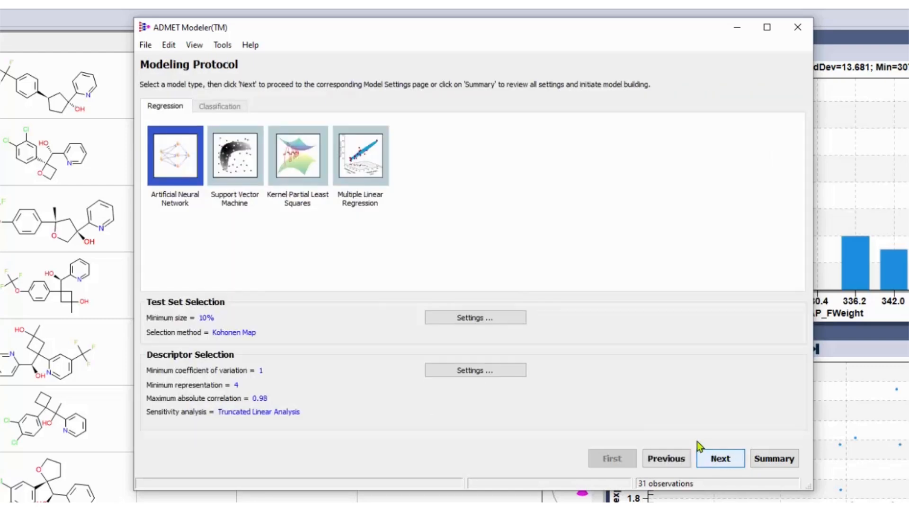
# Set test set selection to stratified sampling sorted by CL_exp(ul/min/mg_MP), with random sampling of each partition
pyautogui.click(496, 322)
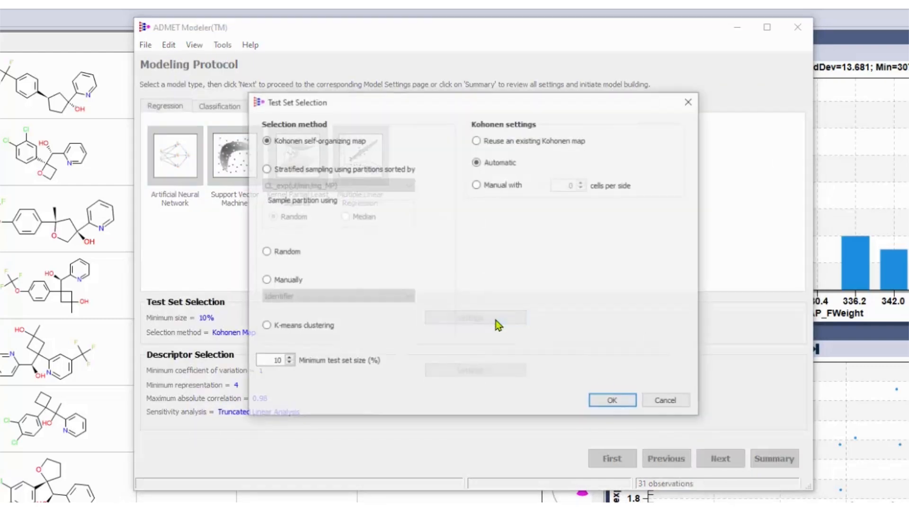
pyautogui.click(297, 169)
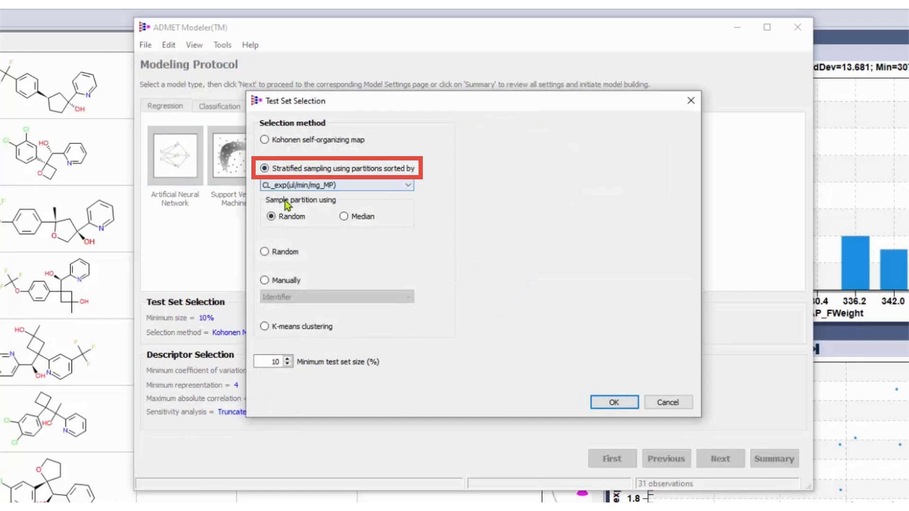
pyautogui.moveTo(303, 210)
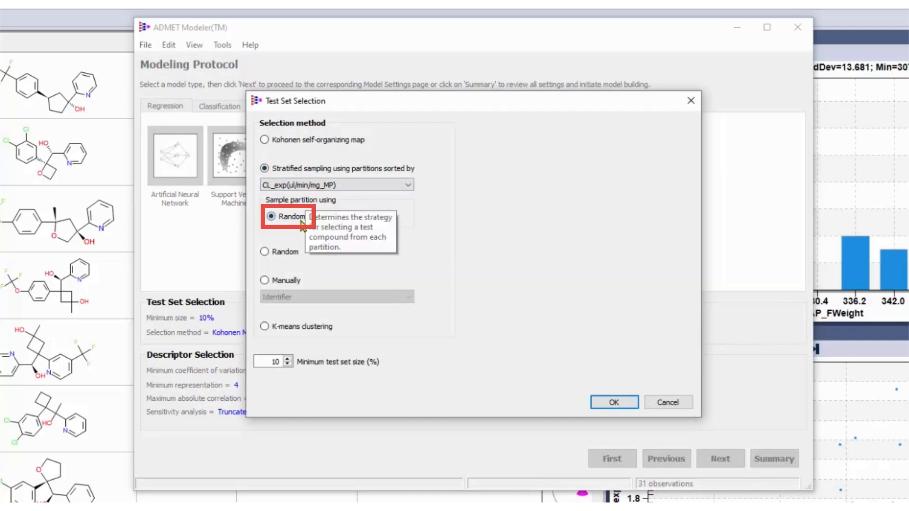
pyautogui.click(613, 403)
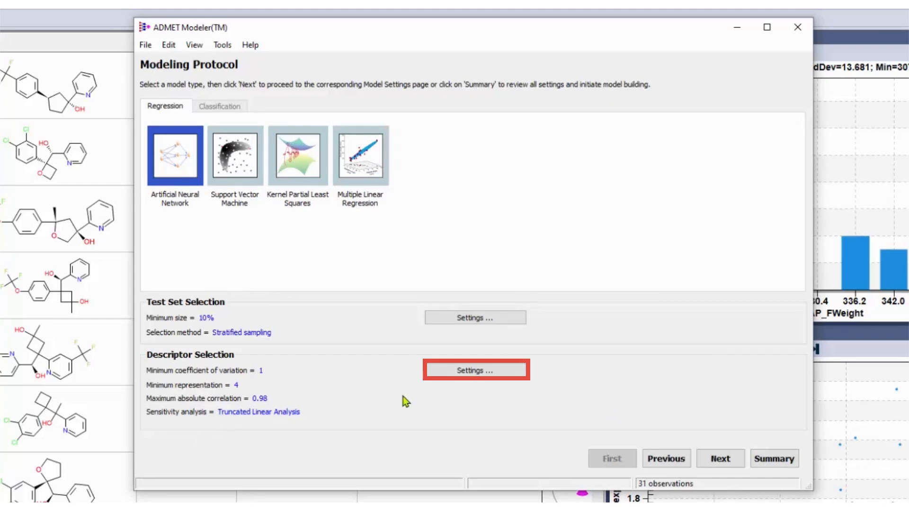
# Set the descriptor selection's sensitivity analysis to a genetic algorithm run per cell
pyautogui.click(452, 375)
pyautogui.click(401, 241)
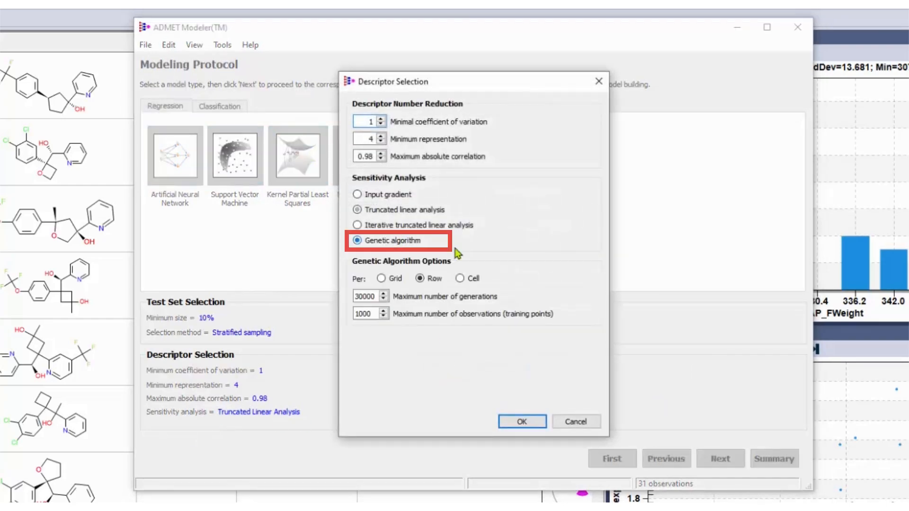
pyautogui.click(460, 279)
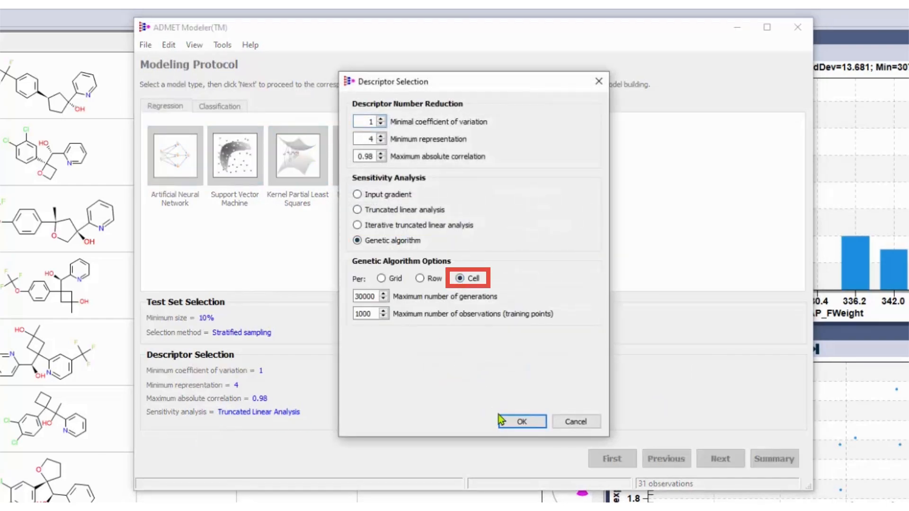
pyautogui.click(513, 420)
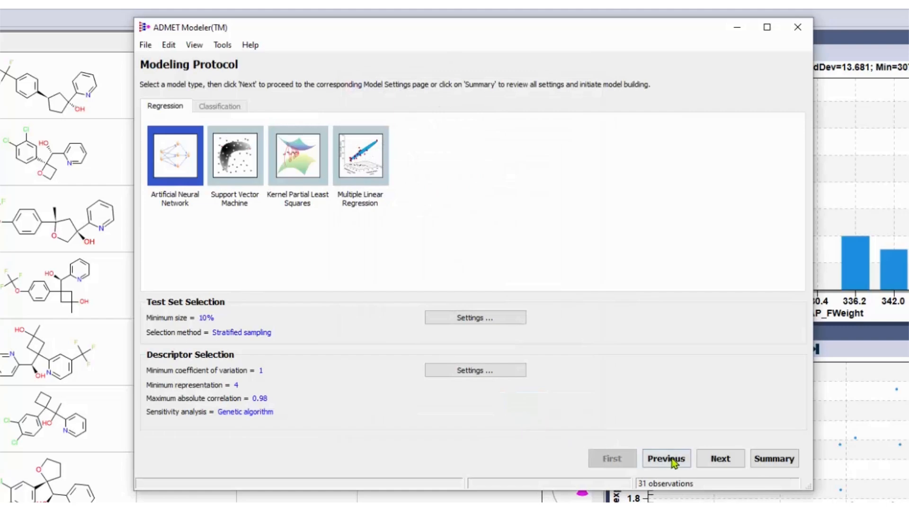
# Autofill the neural network's neuron and input ranges, and set the number of Monte Carlo tries for starting points to 4
pyautogui.click(721, 459)
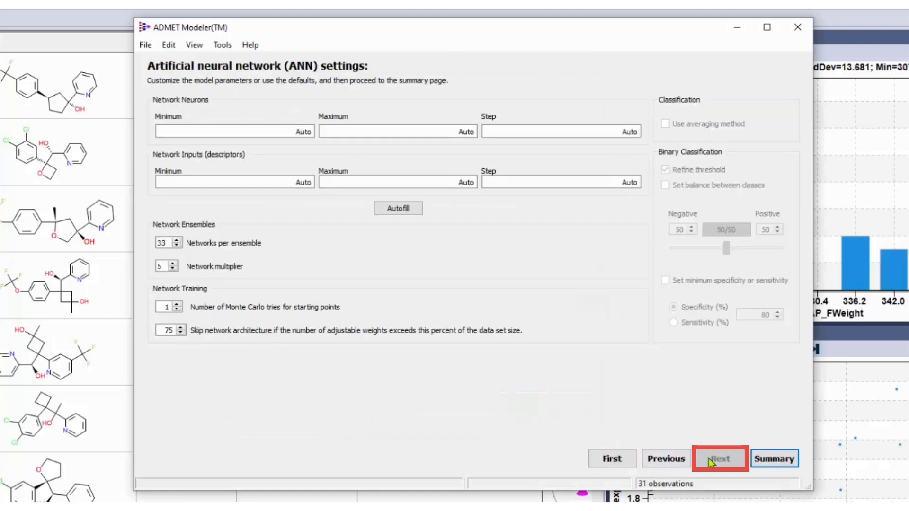
pyautogui.click(415, 210)
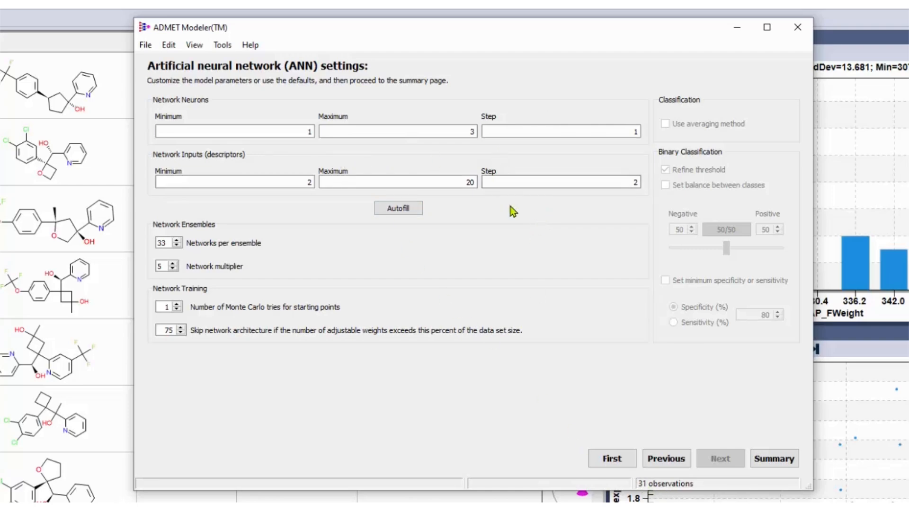
pyautogui.click(177, 306)
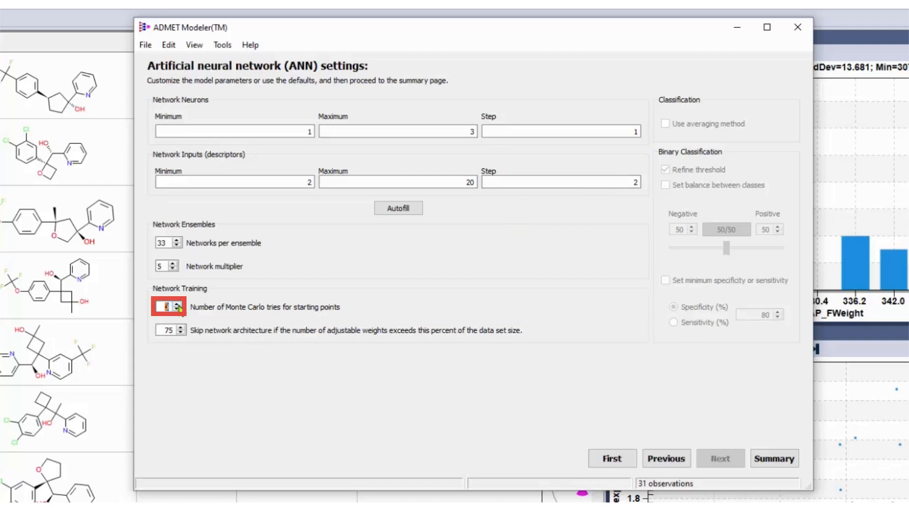
pyautogui.click(178, 306)
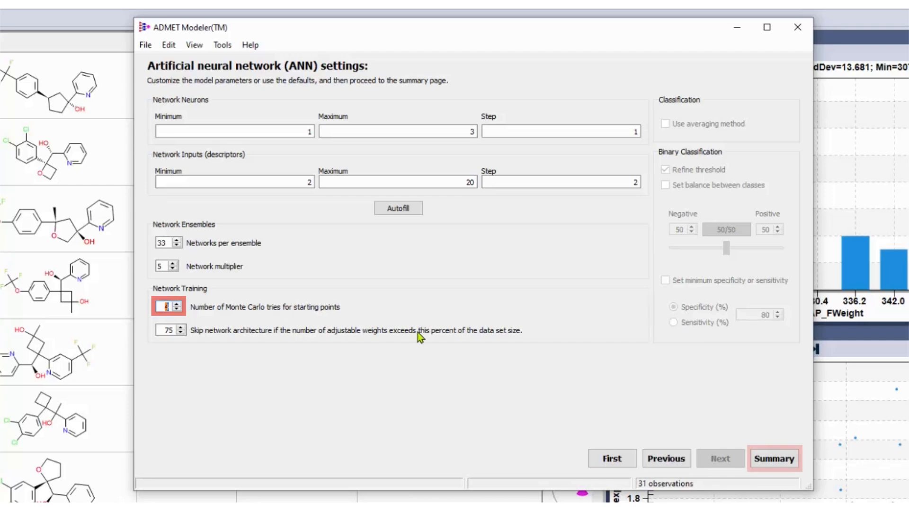
# Build the model from the settings summary, naming the project CL_exp_ul_min_mg_MP_2021-09-27_01
pyautogui.click(781, 466)
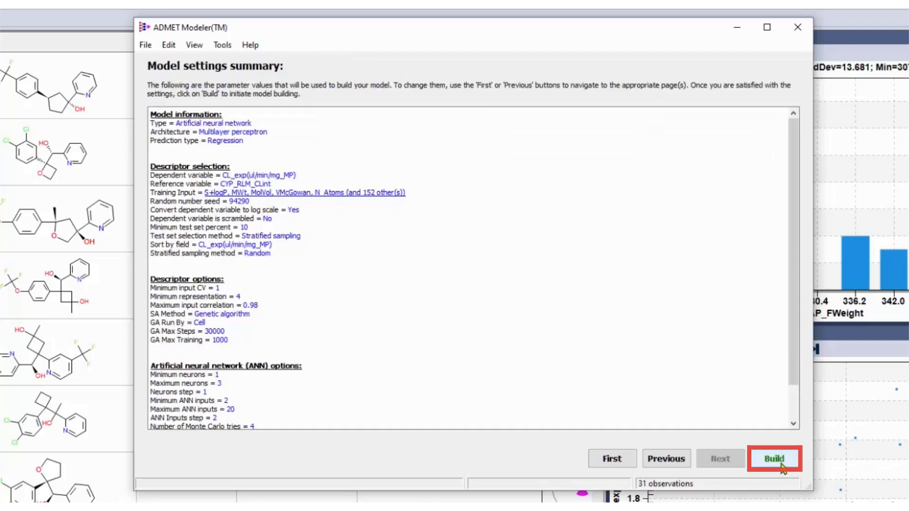
pyautogui.click(781, 468)
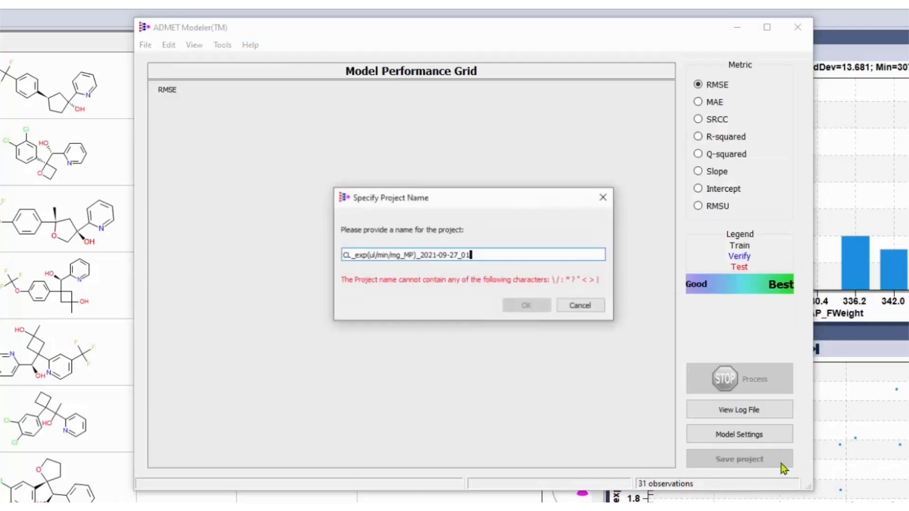
pyautogui.click(415, 255)
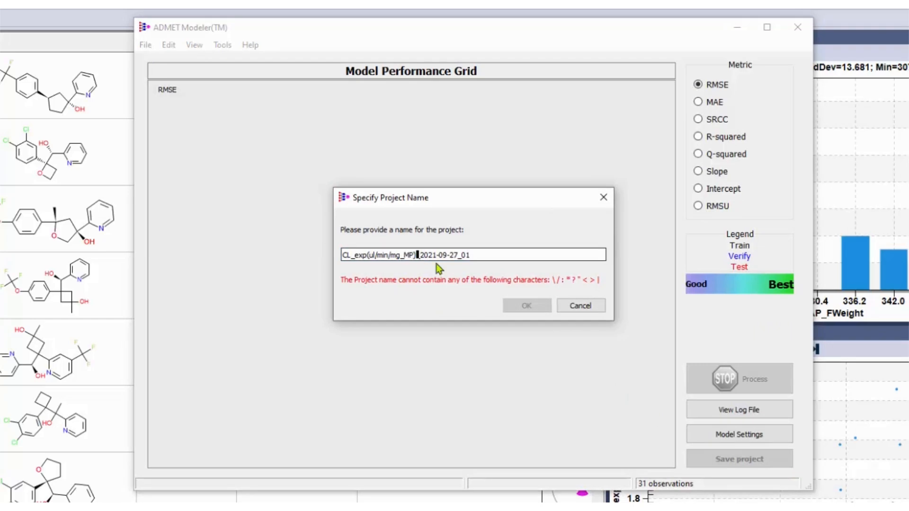
pyautogui.press('Delete')
pyautogui.press('Delete')
pyautogui.press('Left')
pyautogui.press('Left')
pyautogui.press('Left')
pyautogui.press('Left')
pyautogui.press('Left')
pyautogui.press('Left')
pyautogui.press('Left')
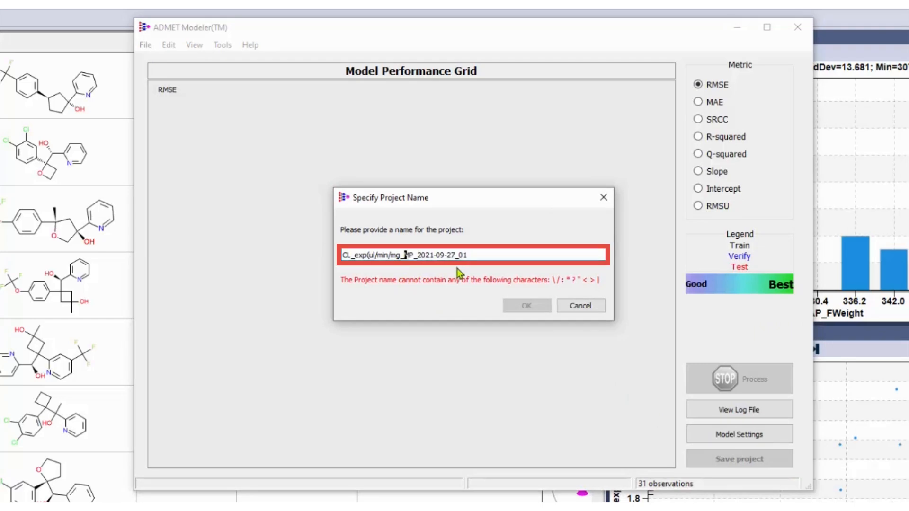
pyautogui.press('Right')
pyautogui.press('Right')
pyautogui.press('BackSpace')
pyautogui.write('_')
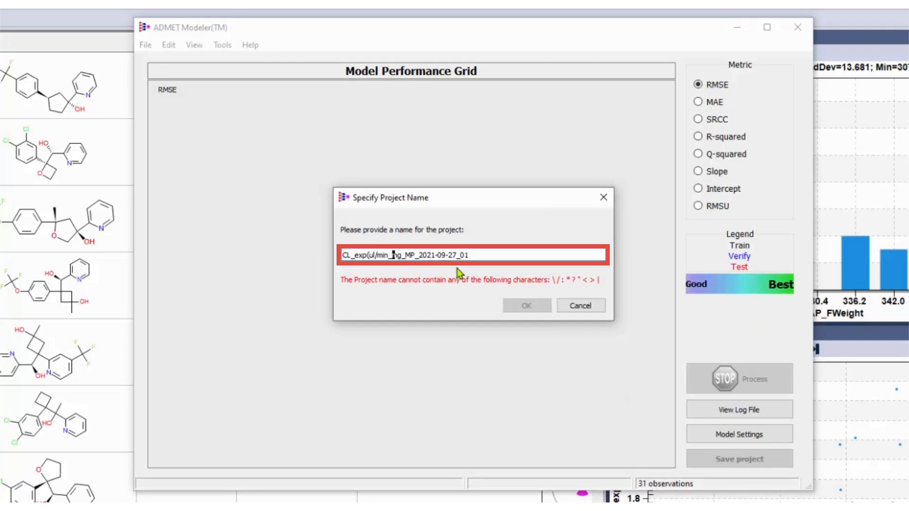
pyautogui.press('Left')
pyautogui.press('Left')
pyautogui.press('Left')
pyautogui.press('Left')
pyautogui.press('BackSpace')
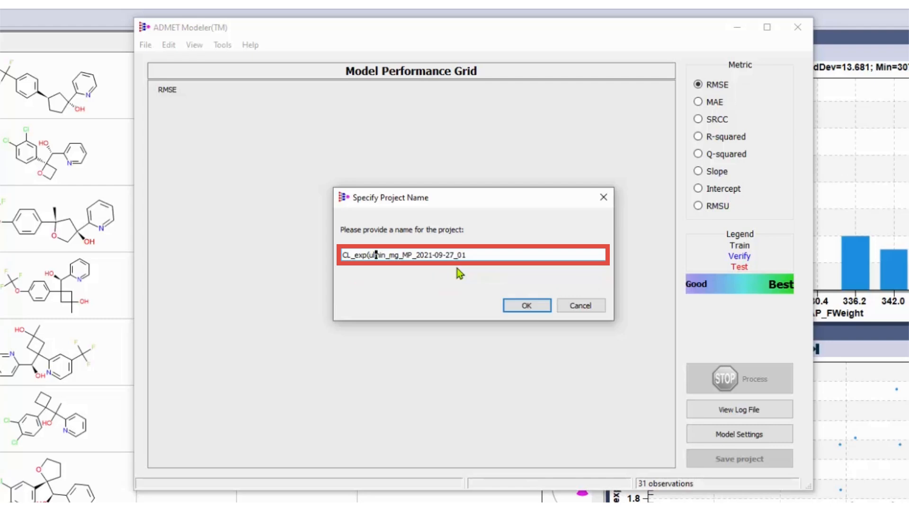
pyautogui.write('_')
pyautogui.press('Left')
pyautogui.press('Left')
pyautogui.press('Left')
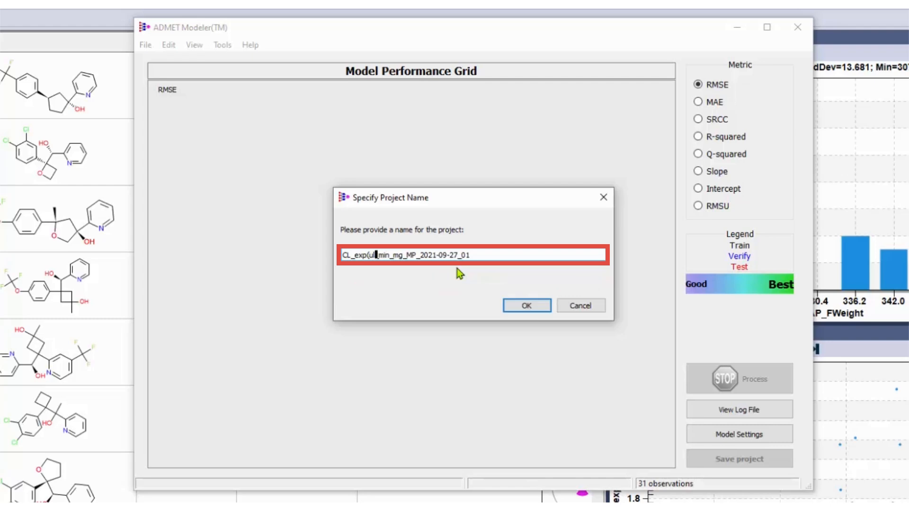
pyautogui.press('BackSpace')
pyautogui.write('_ul_')
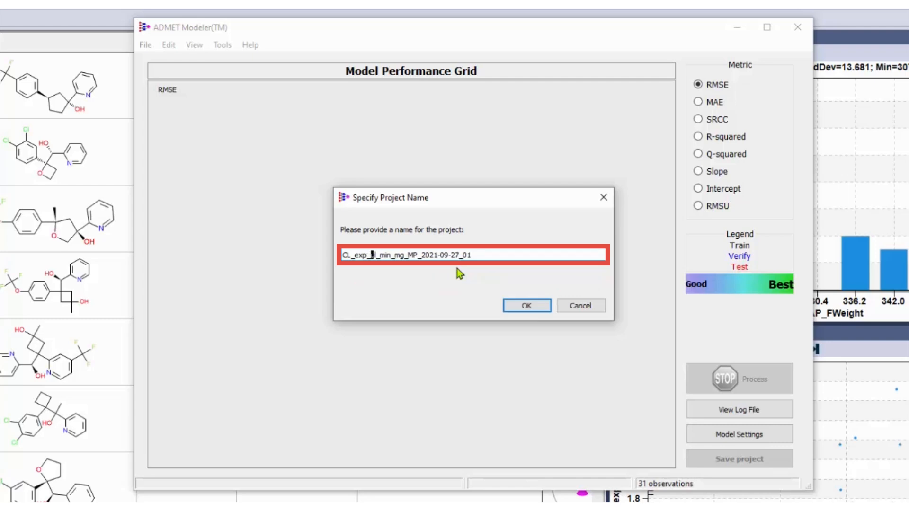
pyautogui.click(530, 308)
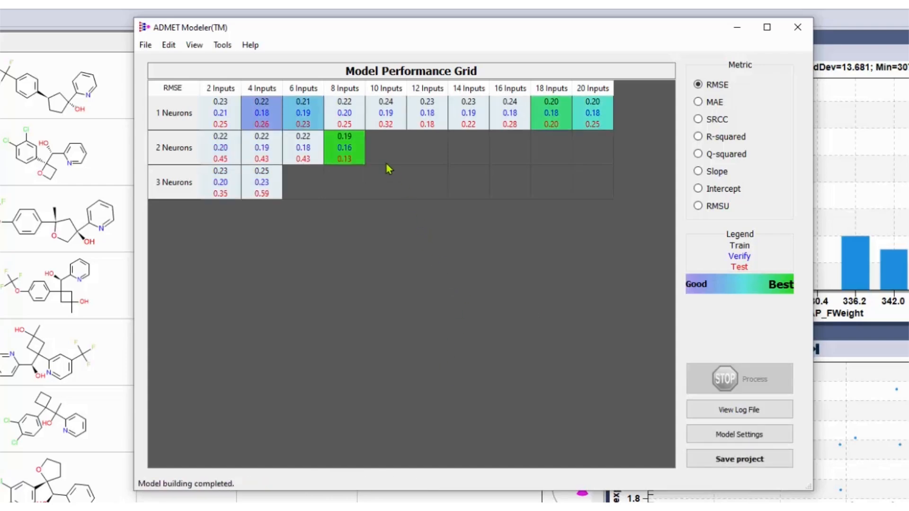
# Examine the performance plot of the model with 8 inputs and 2 neurons, comparing the Reference Only, Error Model and DELTA Model displays
pyautogui.click(346, 160)
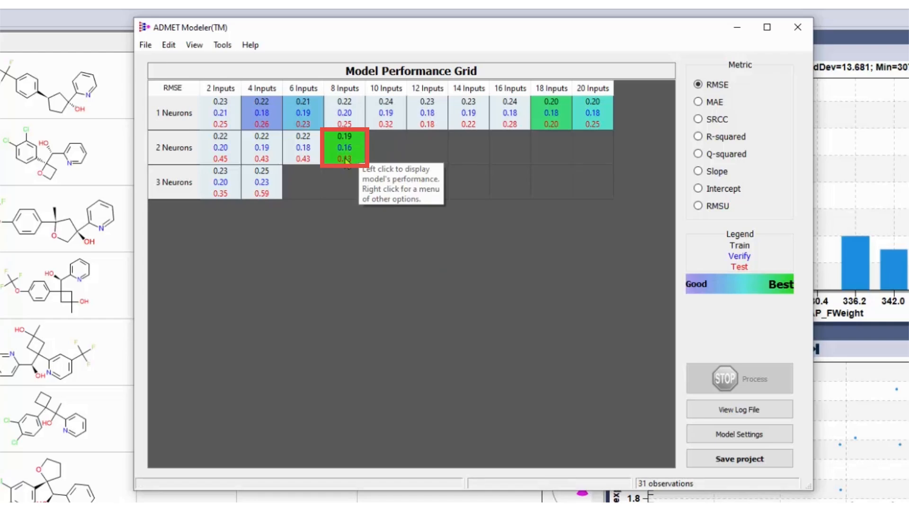
pyautogui.click(347, 160)
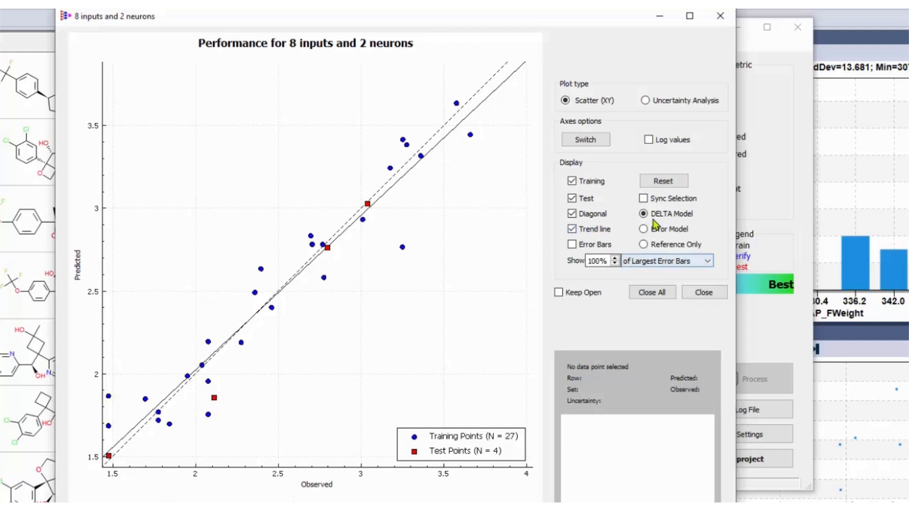
pyautogui.moveTo(665, 227)
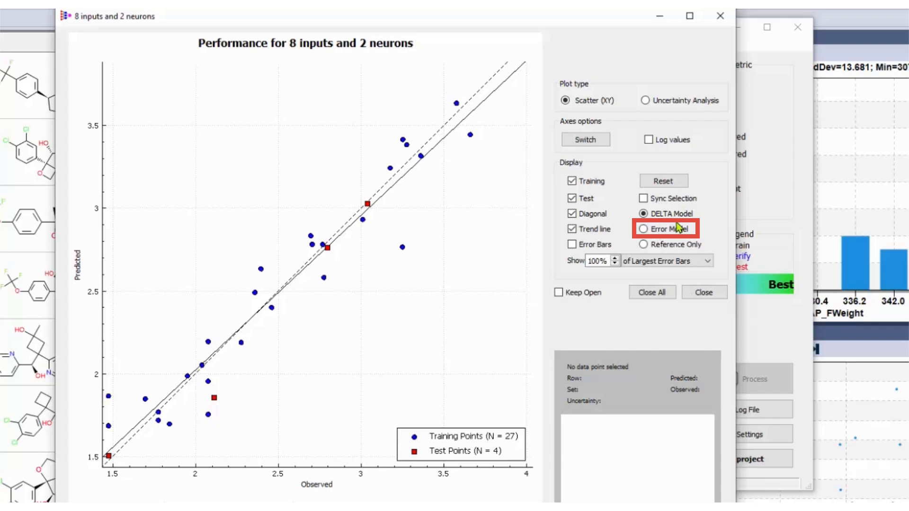
pyautogui.click(661, 250)
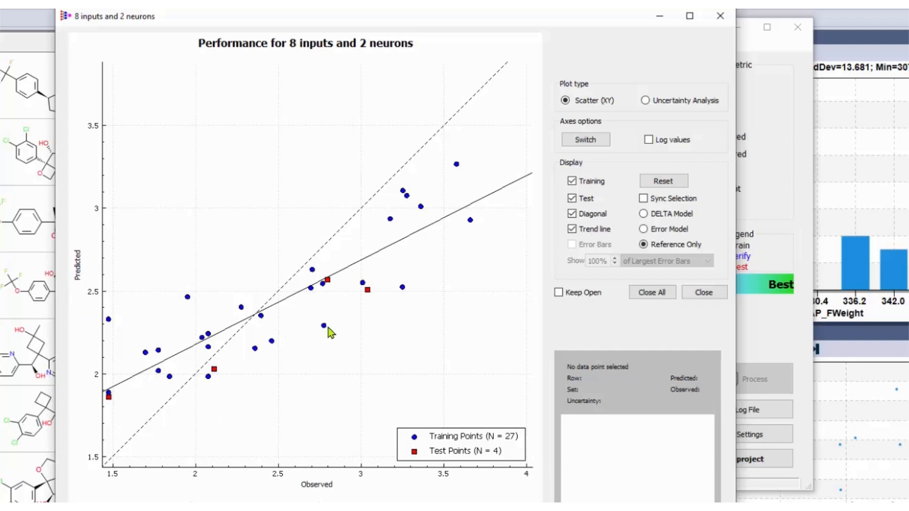
pyautogui.click(644, 230)
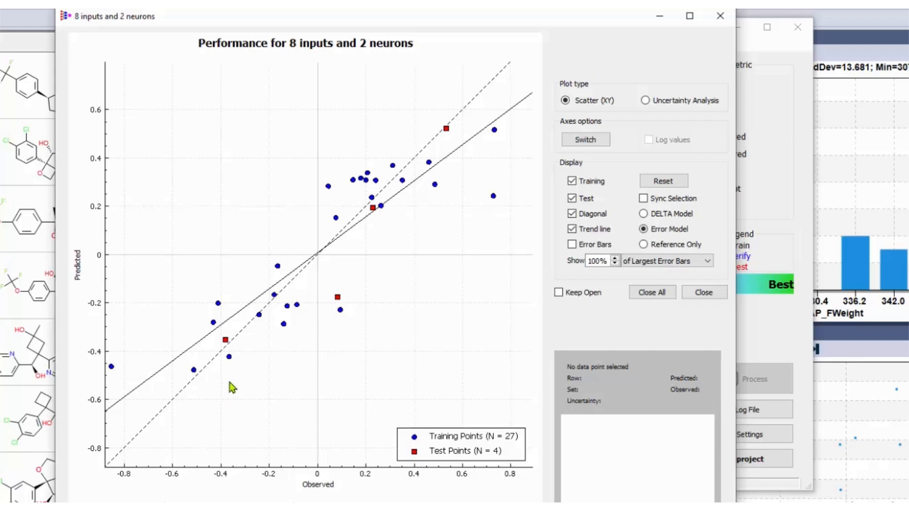
pyautogui.click(663, 215)
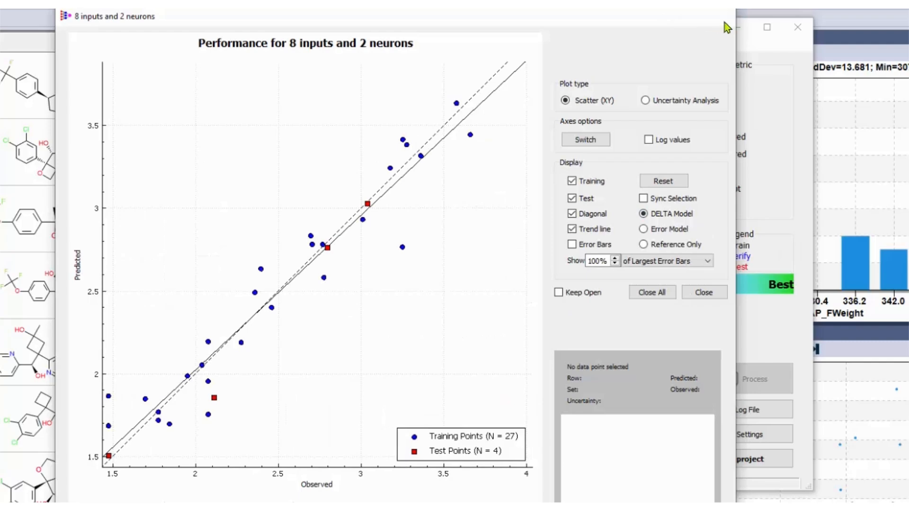
pyautogui.click(720, 16)
# Export the model with 8 inputs and 2 neurons from the performance grid
pyautogui.rightClick(345, 151)
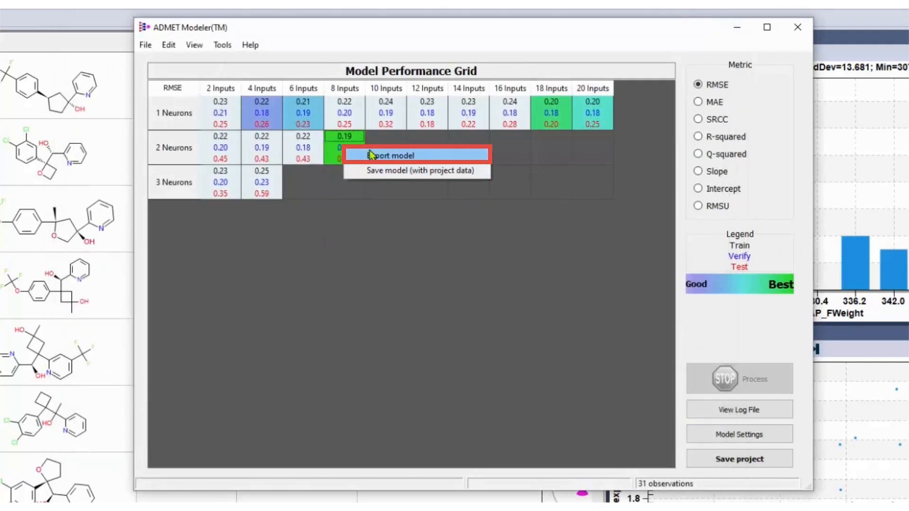